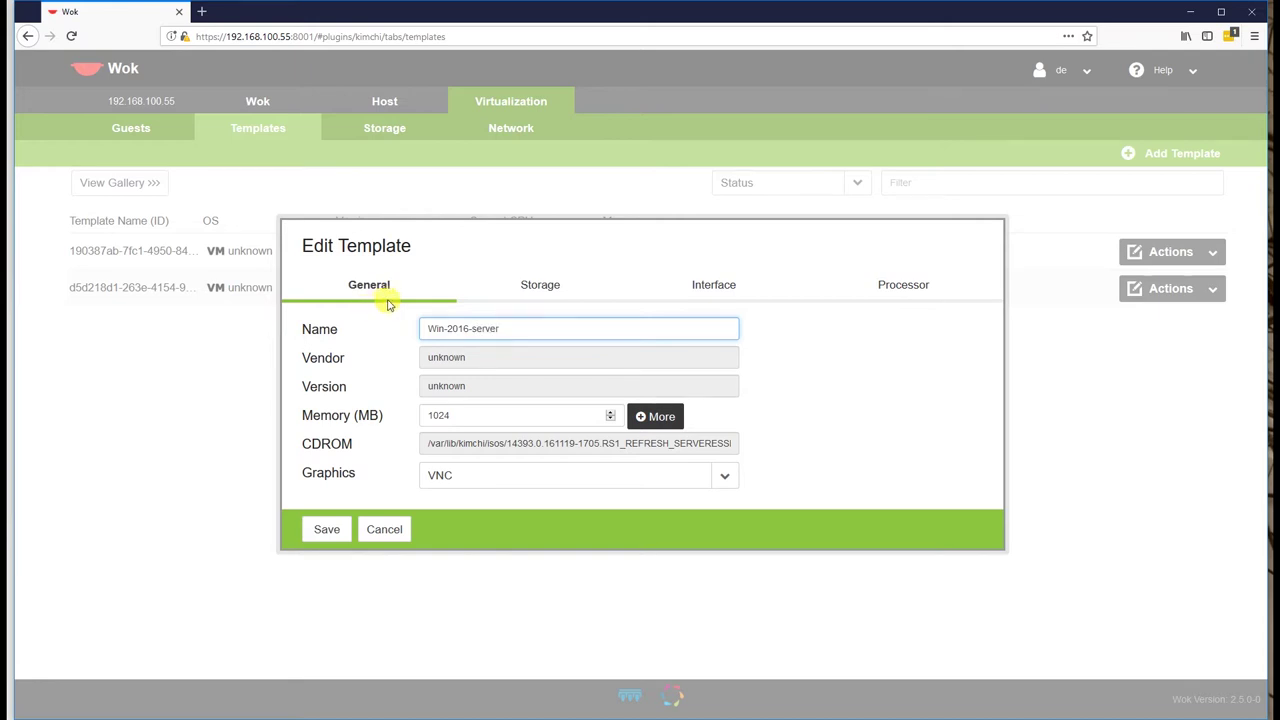
Try to save the Win-2016-server template with 2048 MB of memory and a 60 GB qcow2 disk in the default storage pool.
left_click(609, 411)
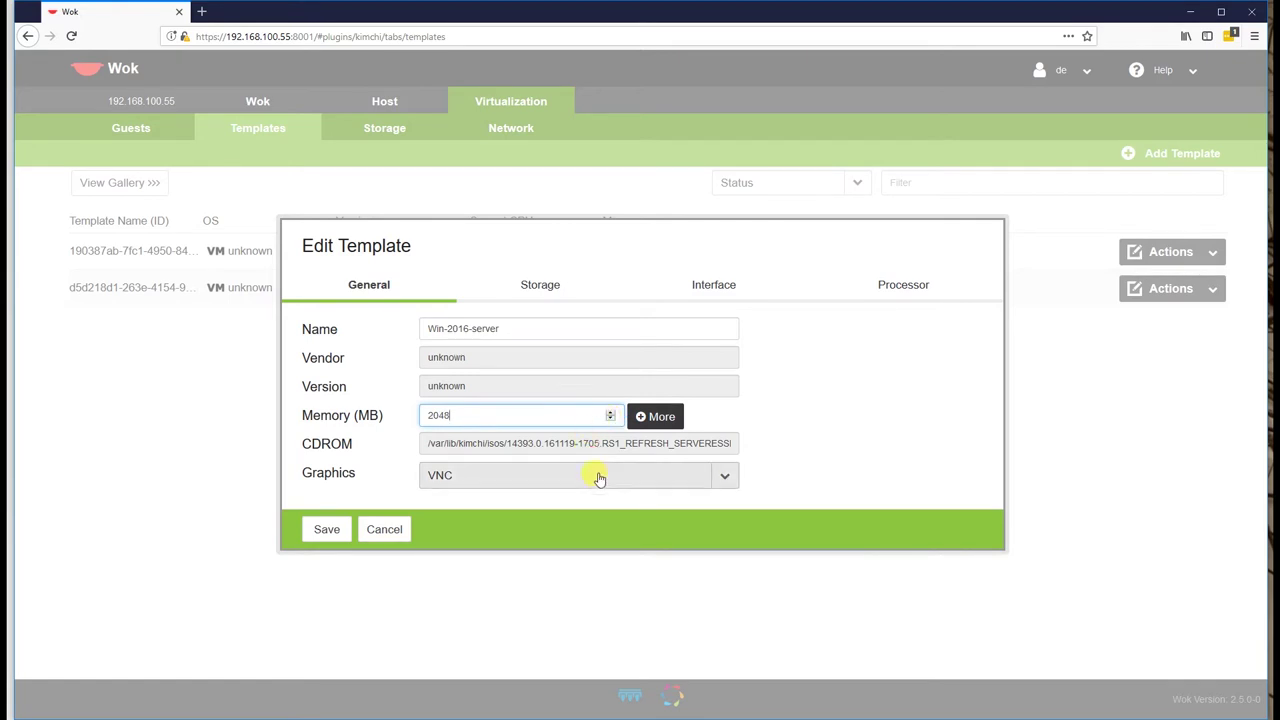
left_click(530, 284)
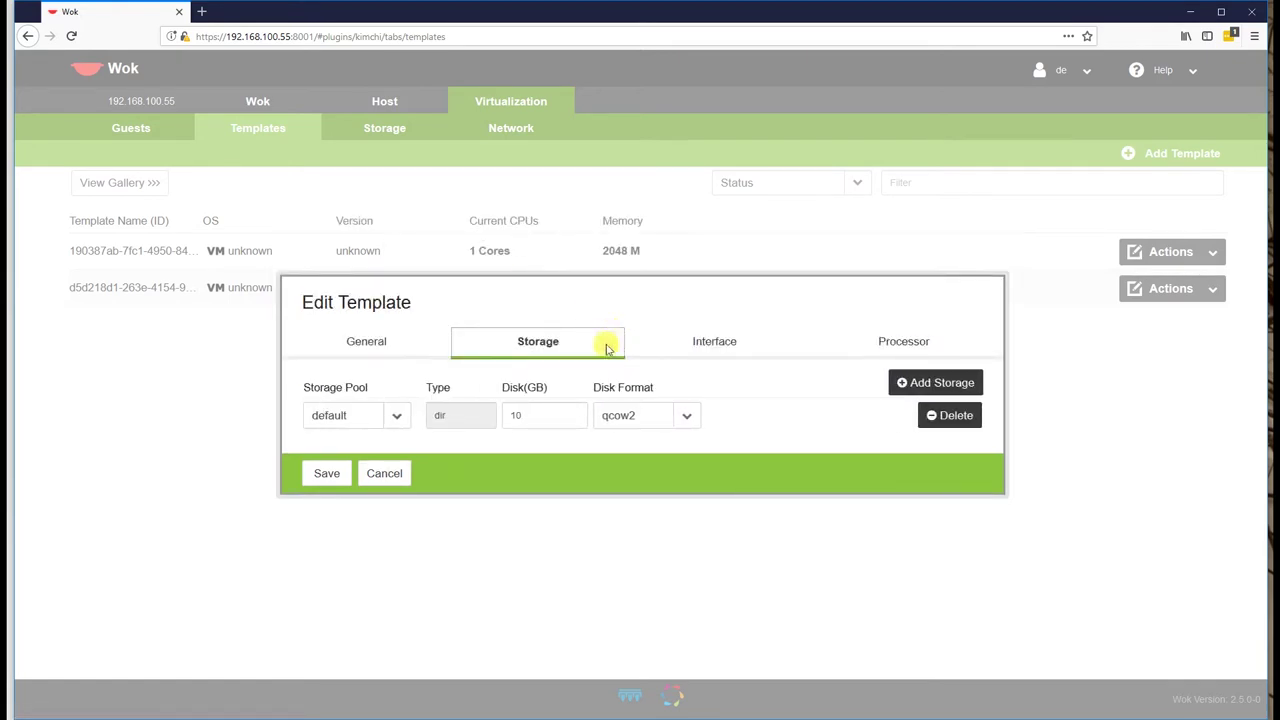
left_click_drag(547, 414, 512, 413)
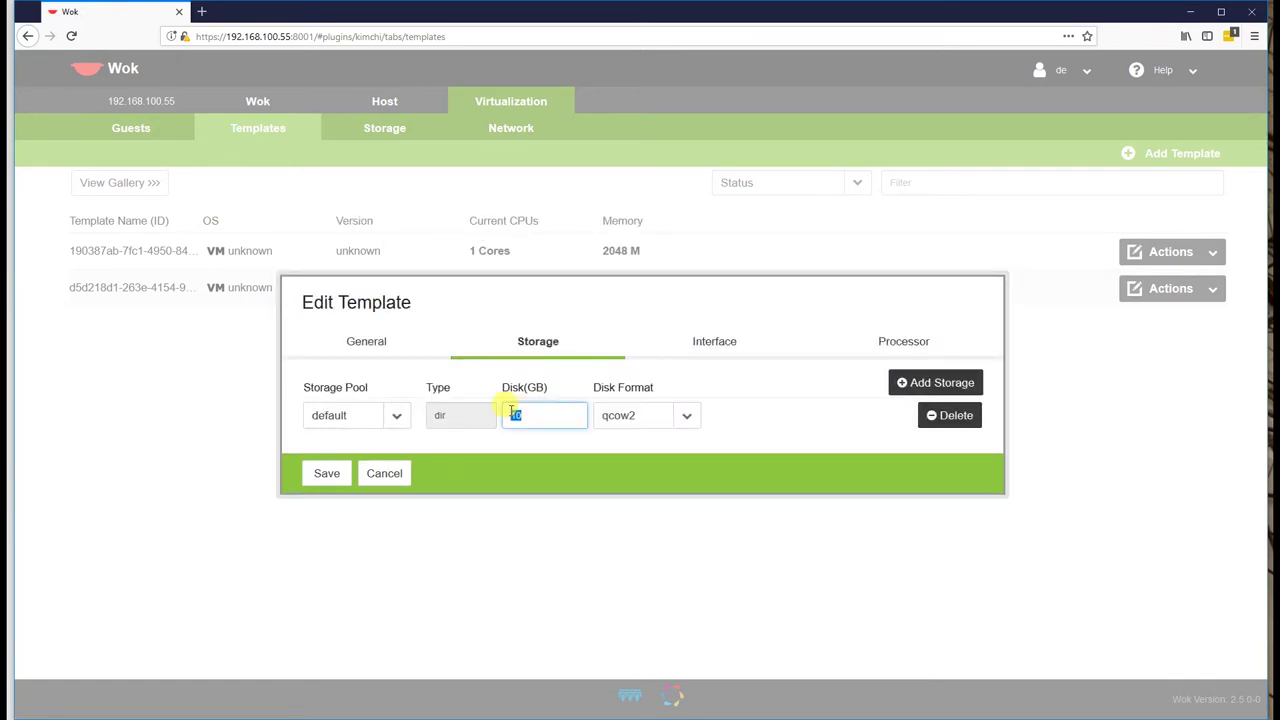
type("60")
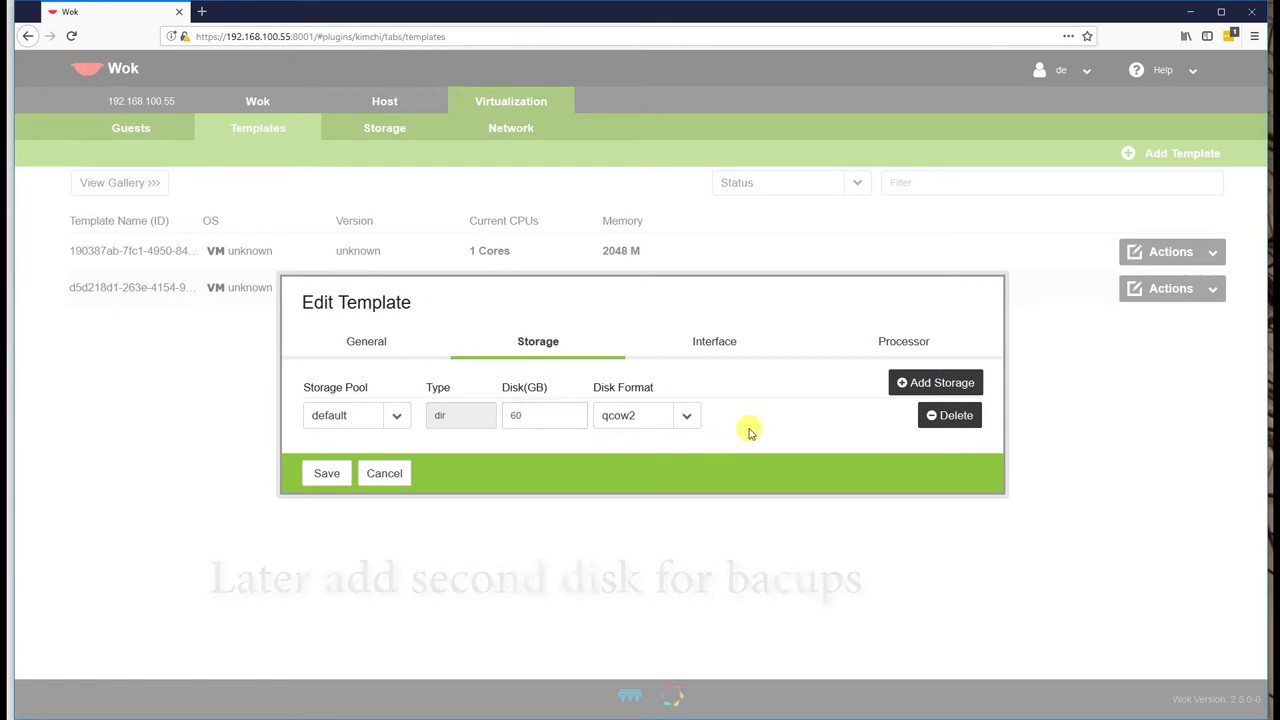
left_click(408, 420)
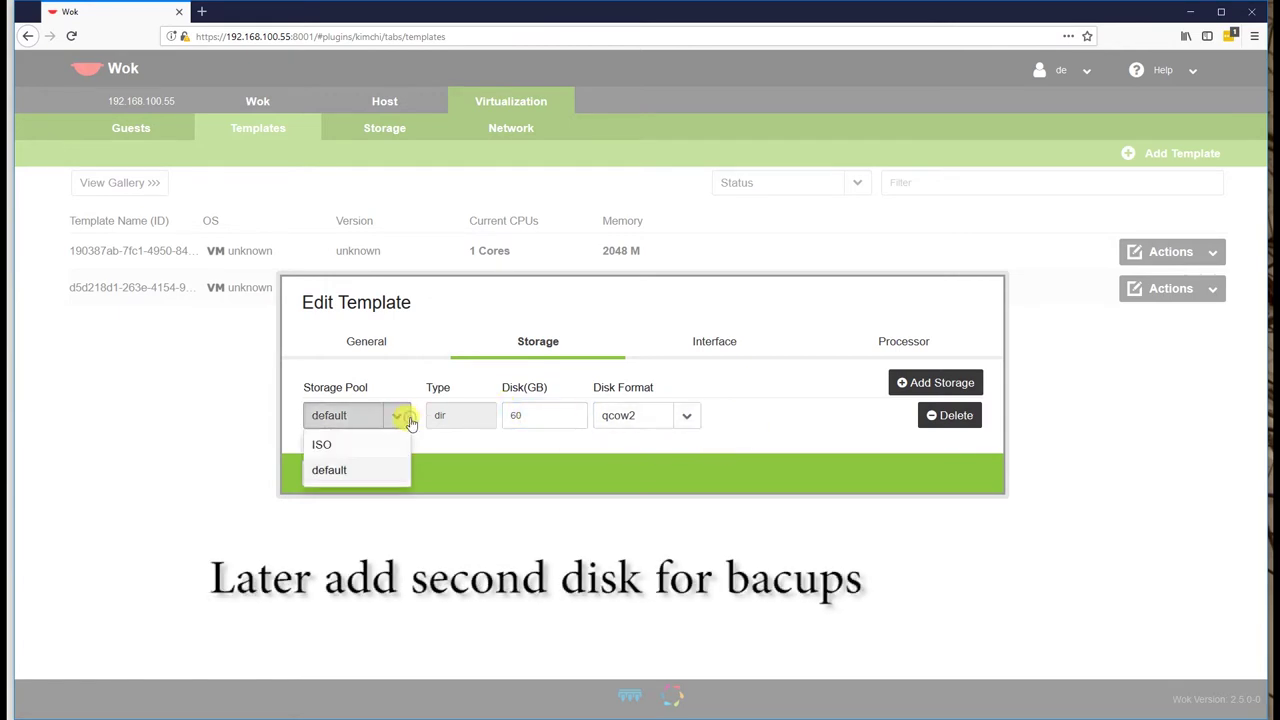
left_click(334, 472)
left_click(329, 472)
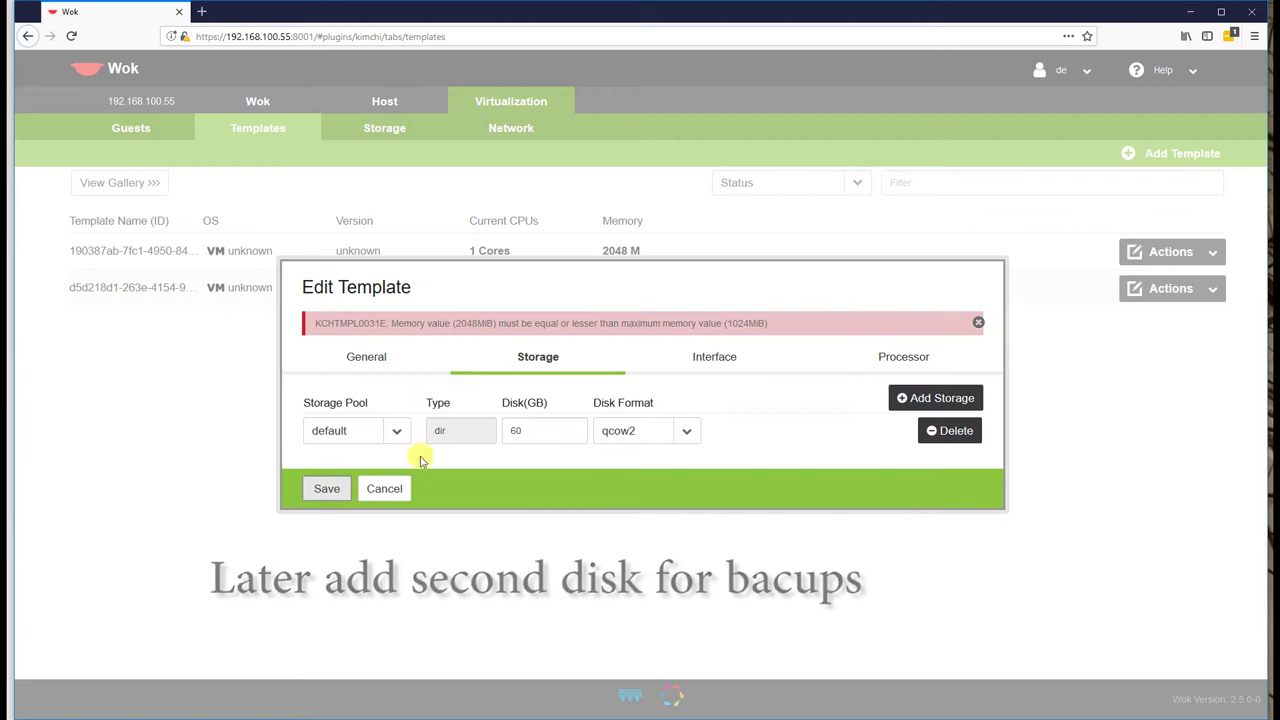
left_click(366, 358)
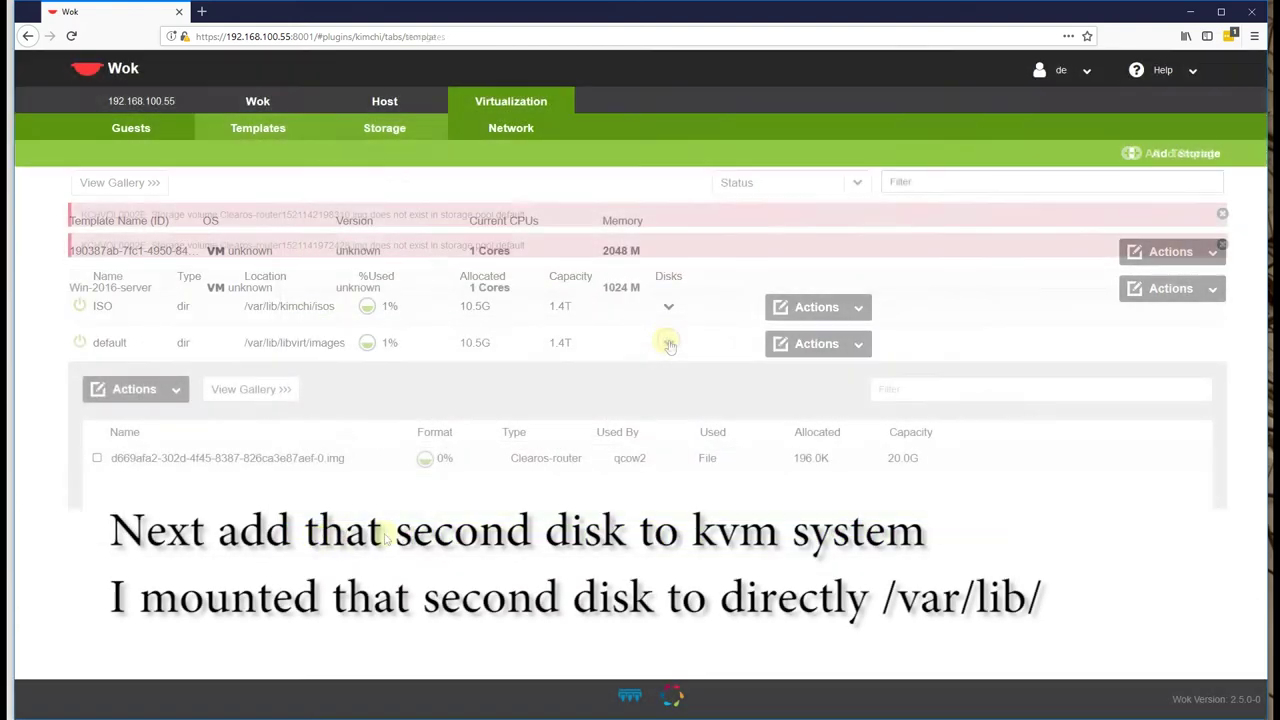
Create a DIR storage pool named backup with the path /var/lib/libvirt/images/backup and open the pool's available actions.
left_click(669, 343)
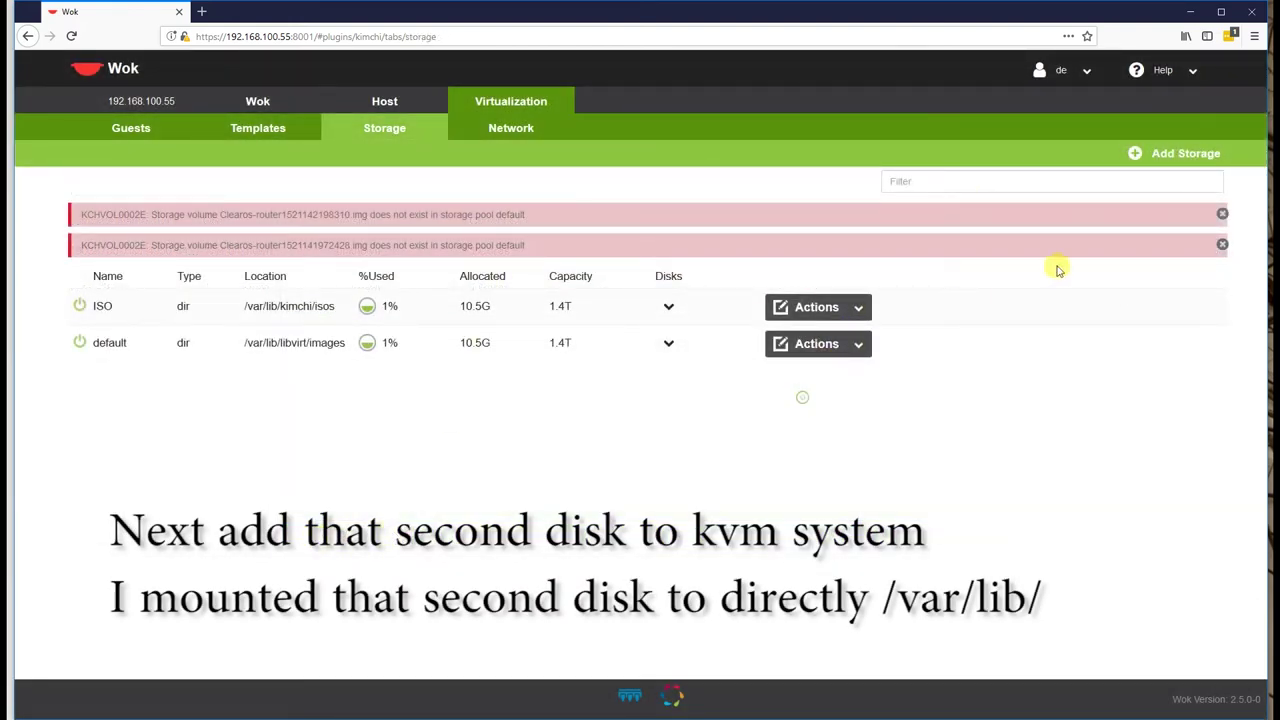
left_click(1190, 153)
left_click(632, 303)
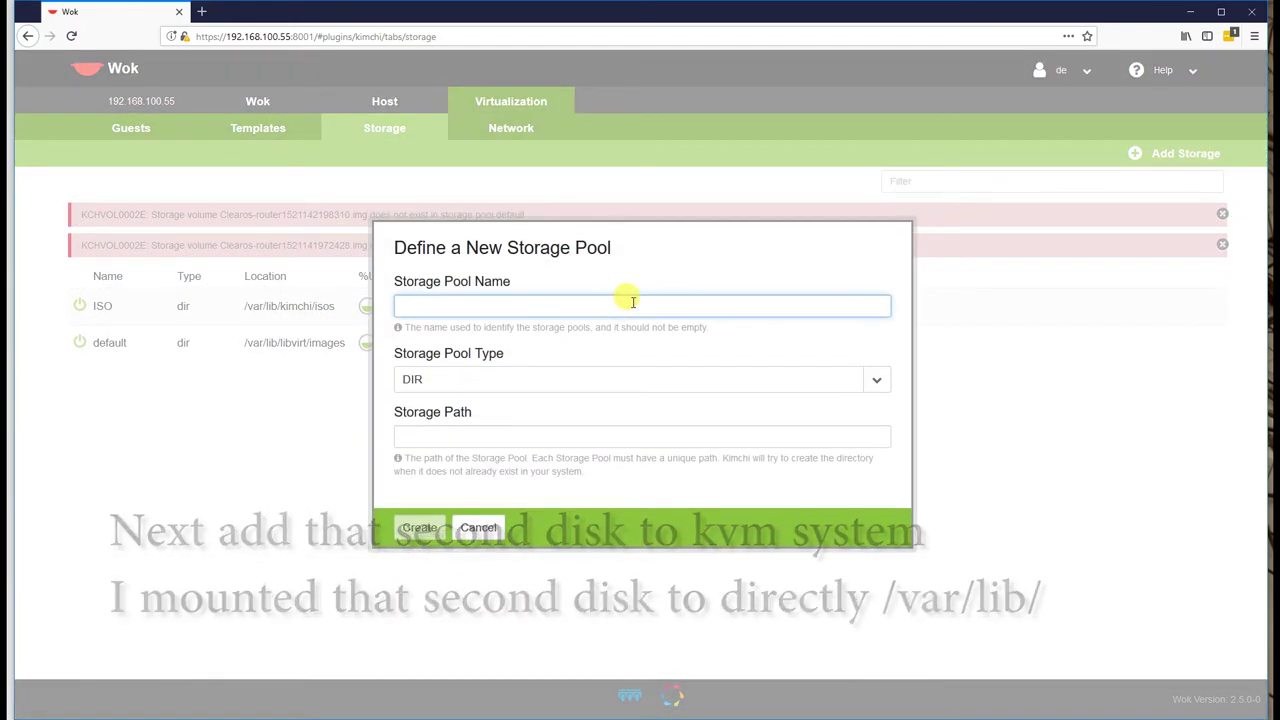
type("backup")
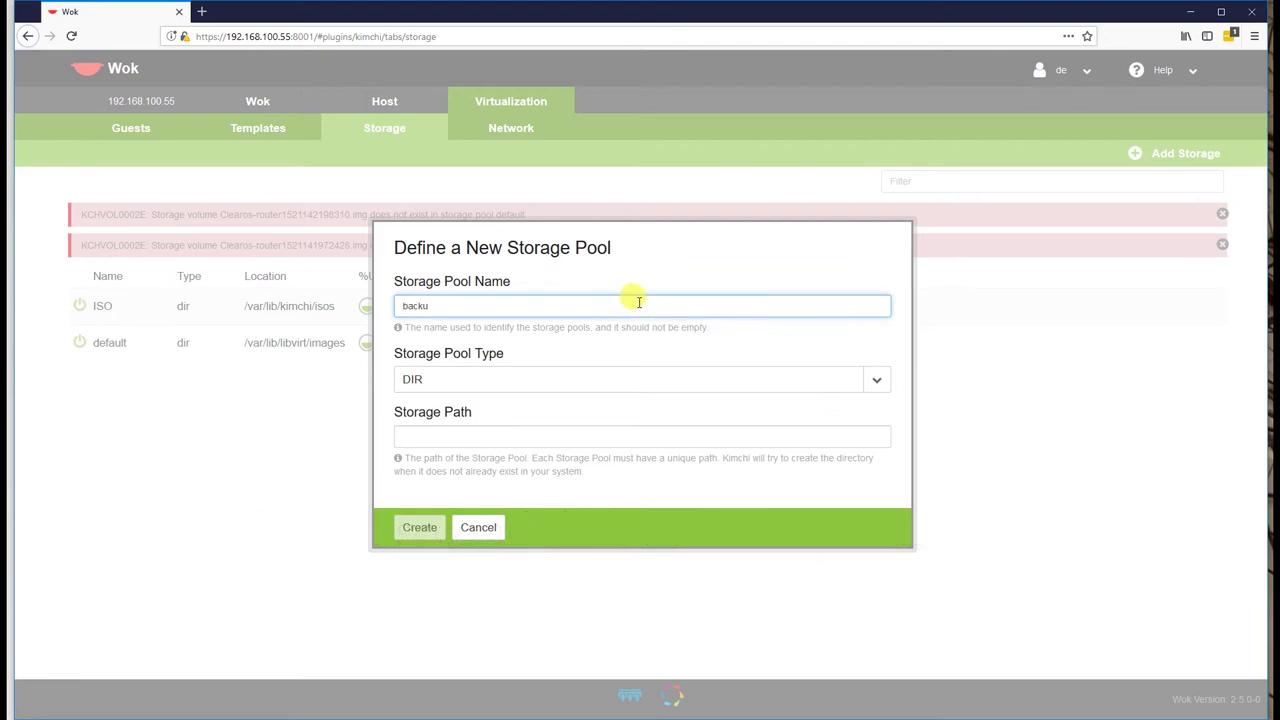
left_click(672, 382)
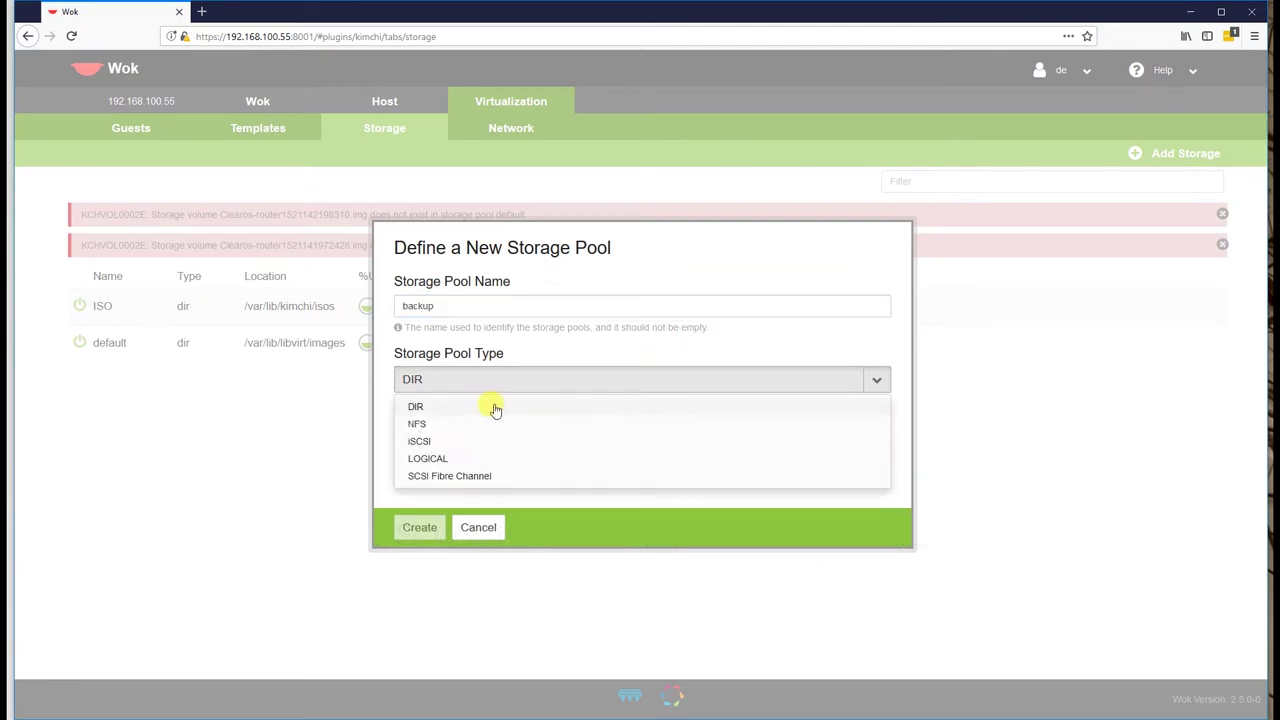
left_click(495, 409)
left_click_drag(519, 248, 655, 248)
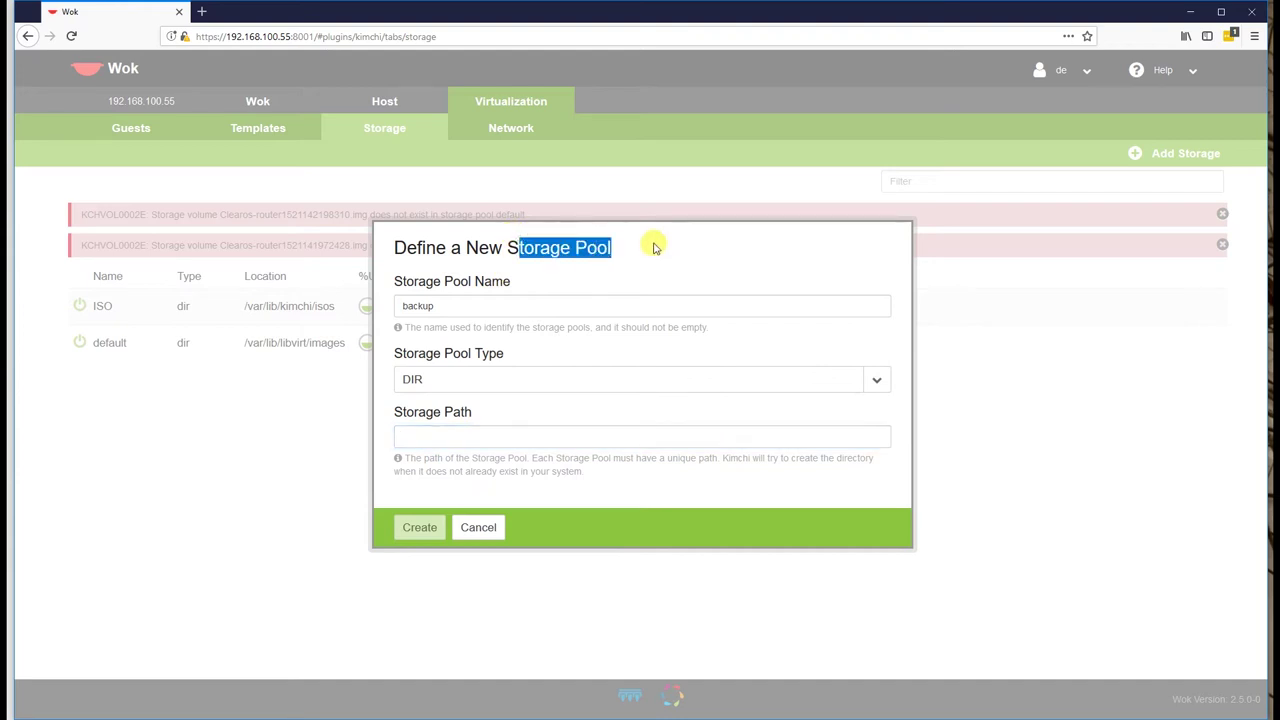
left_click(653, 247)
left_click(452, 437)
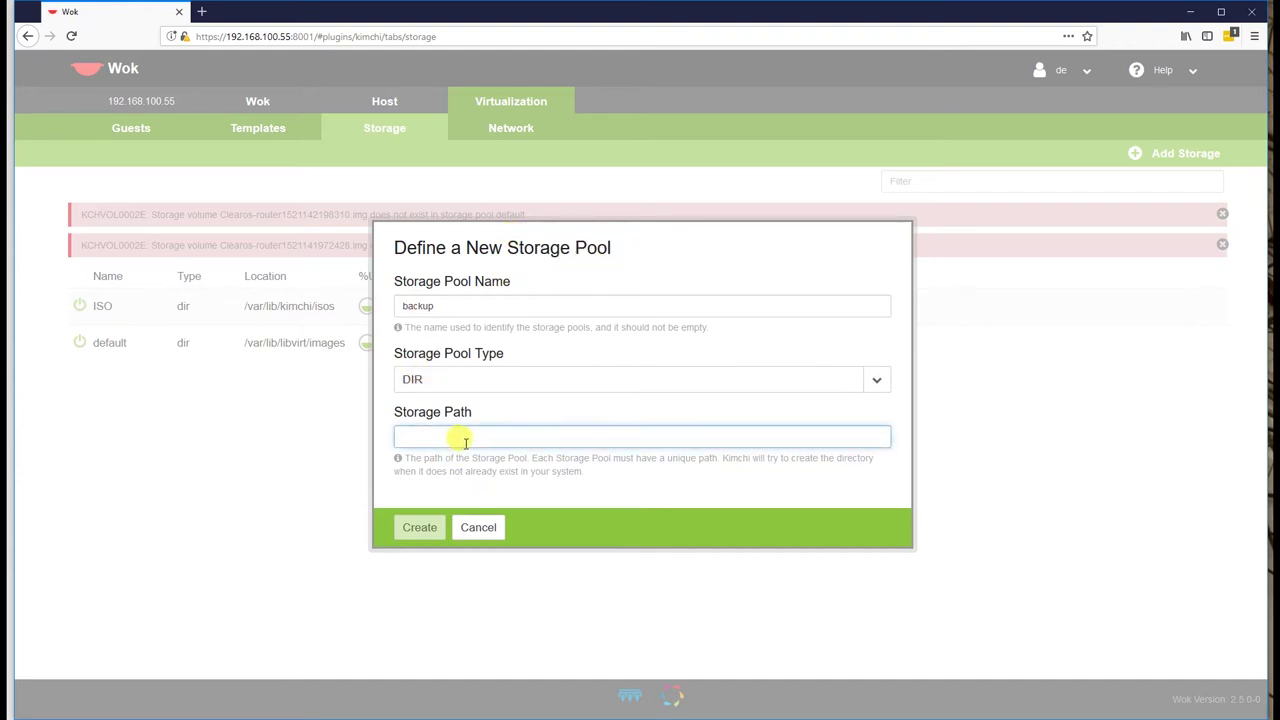
type("/var/lib/libvirt/images/backup")
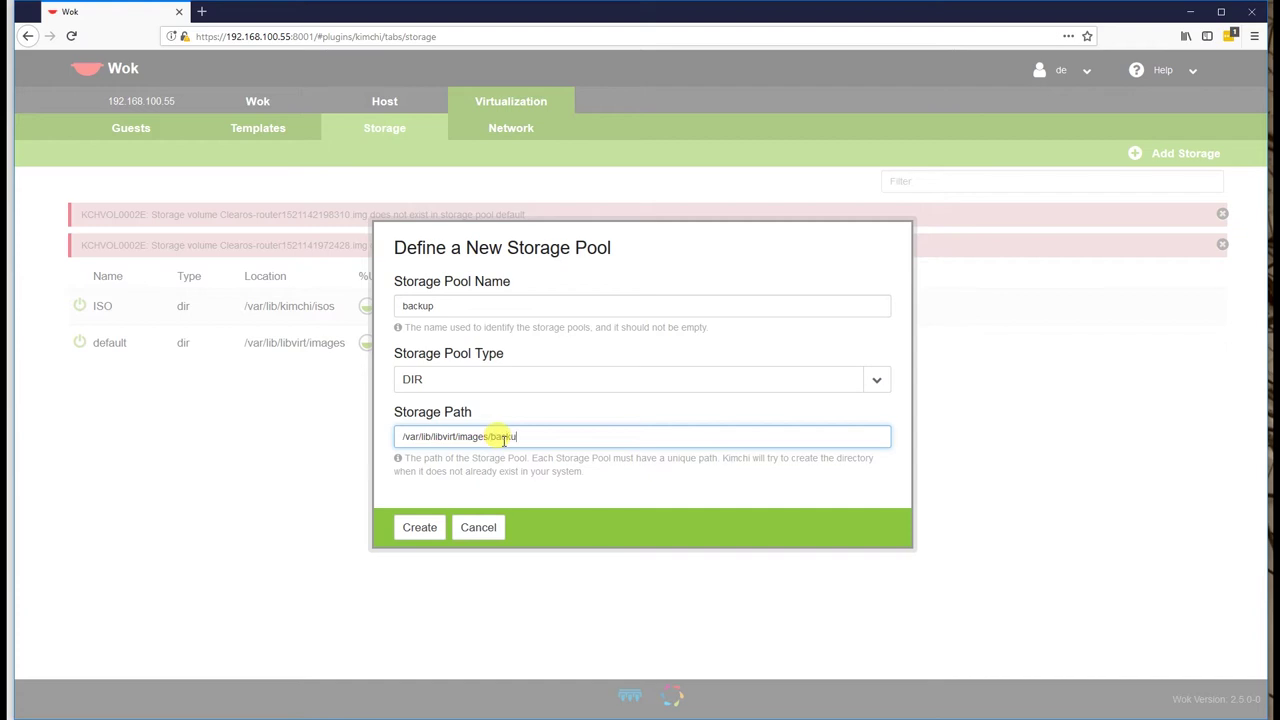
left_click(420, 527)
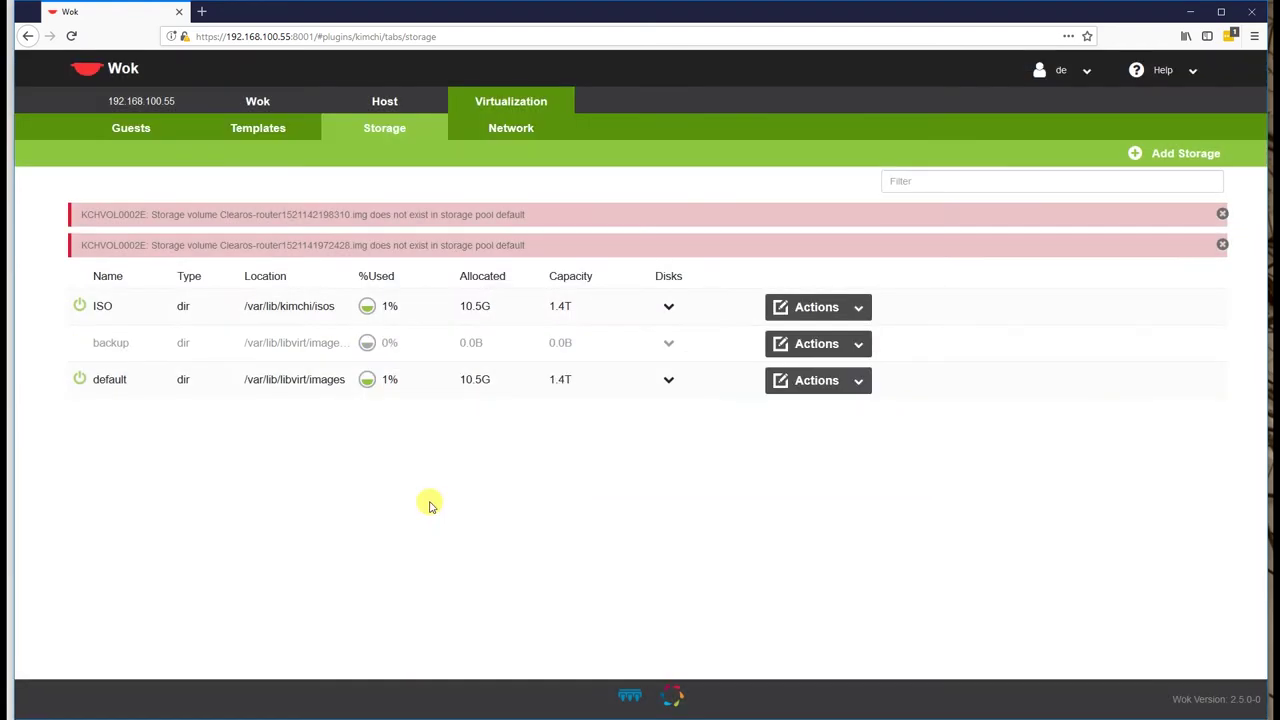
left_click(777, 343)
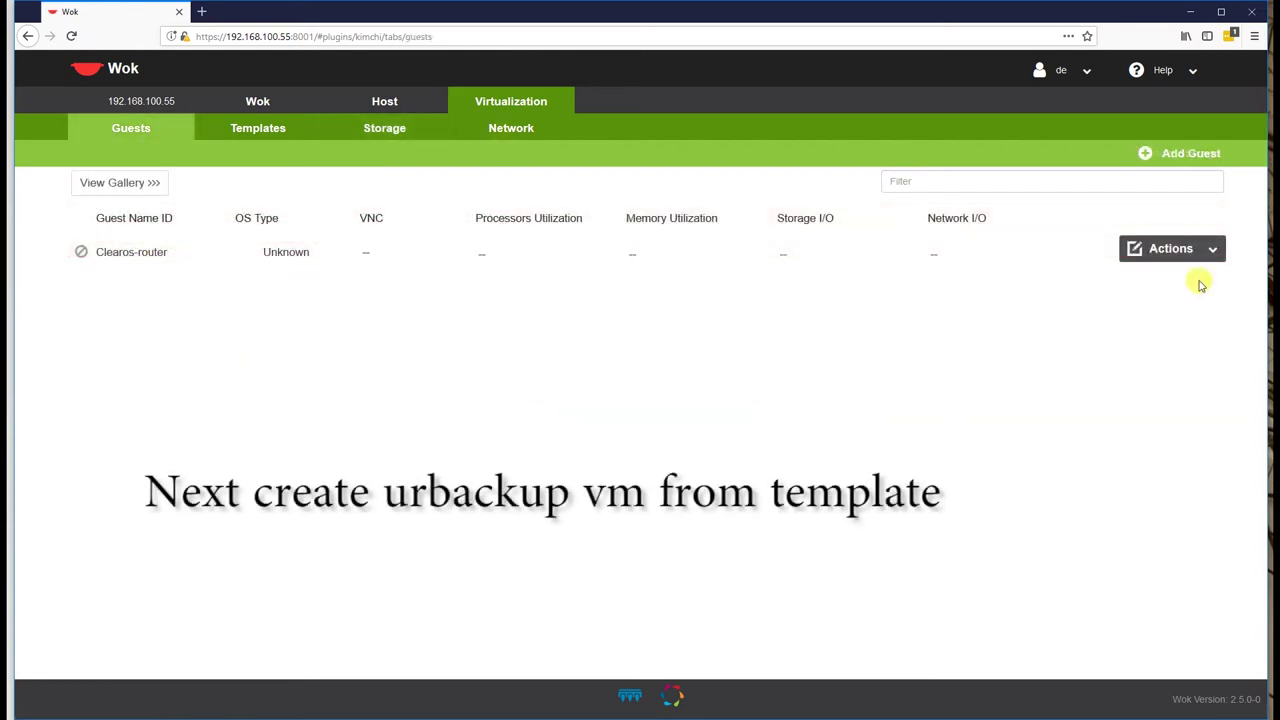
Create a virtual machine named Urbackup-windows-server16 from the Win-2016-server template.
left_click(1192, 155)
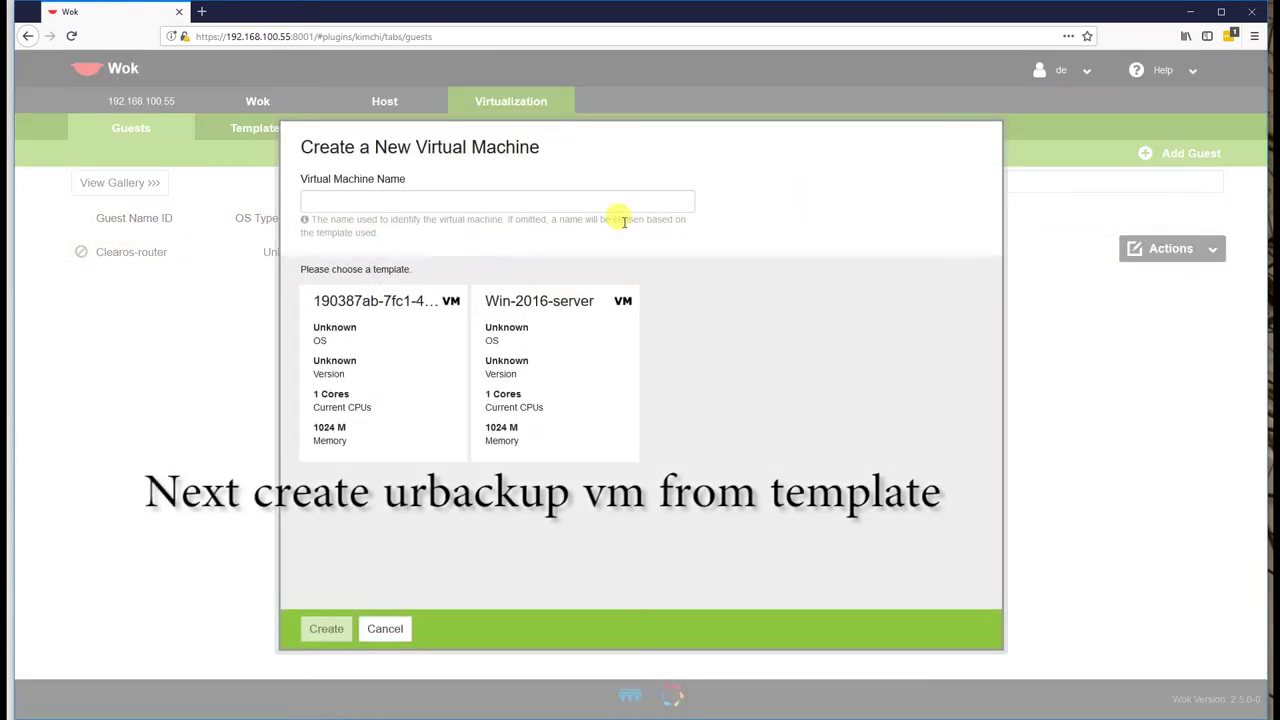
left_click(538, 200)
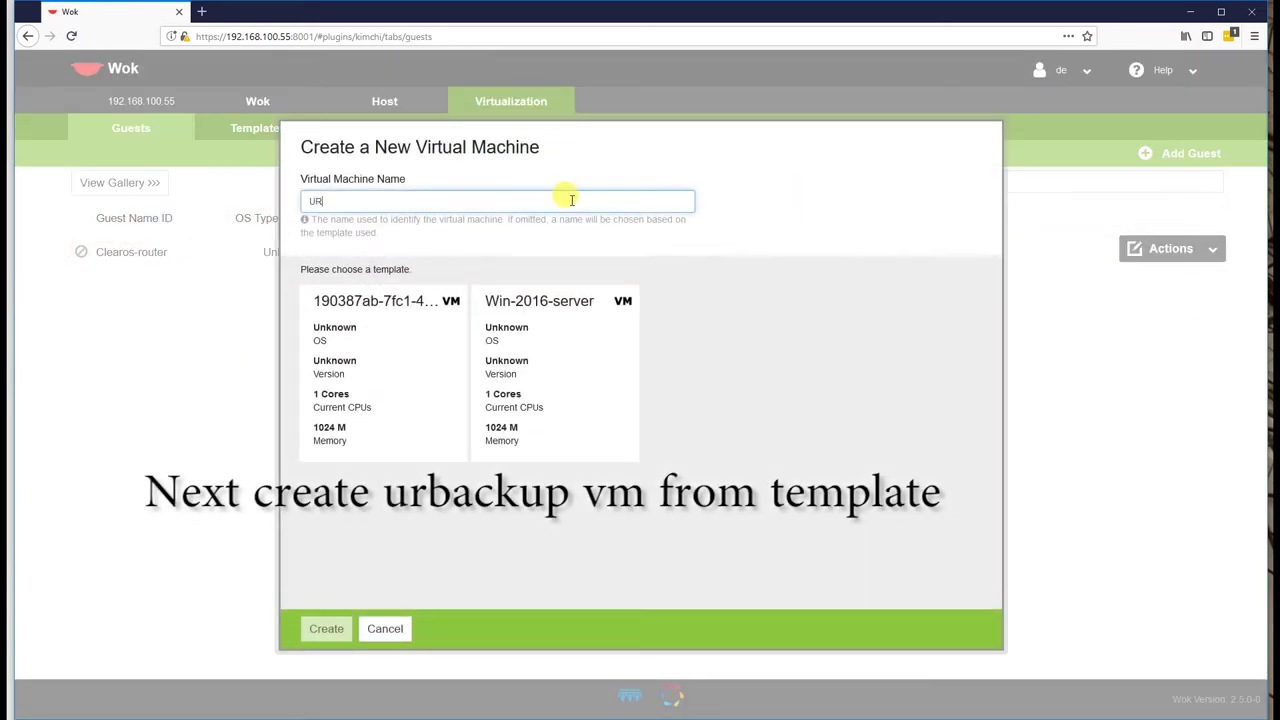
type("Urback")
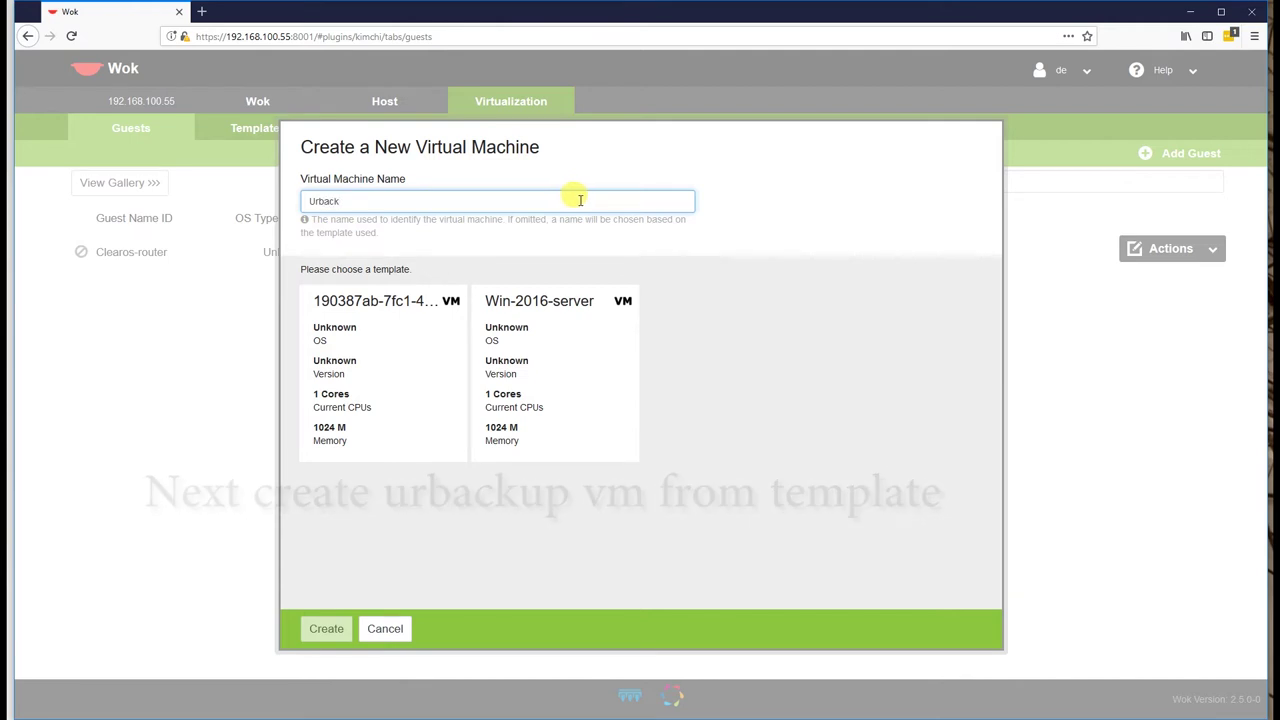
type("up-windows-server16")
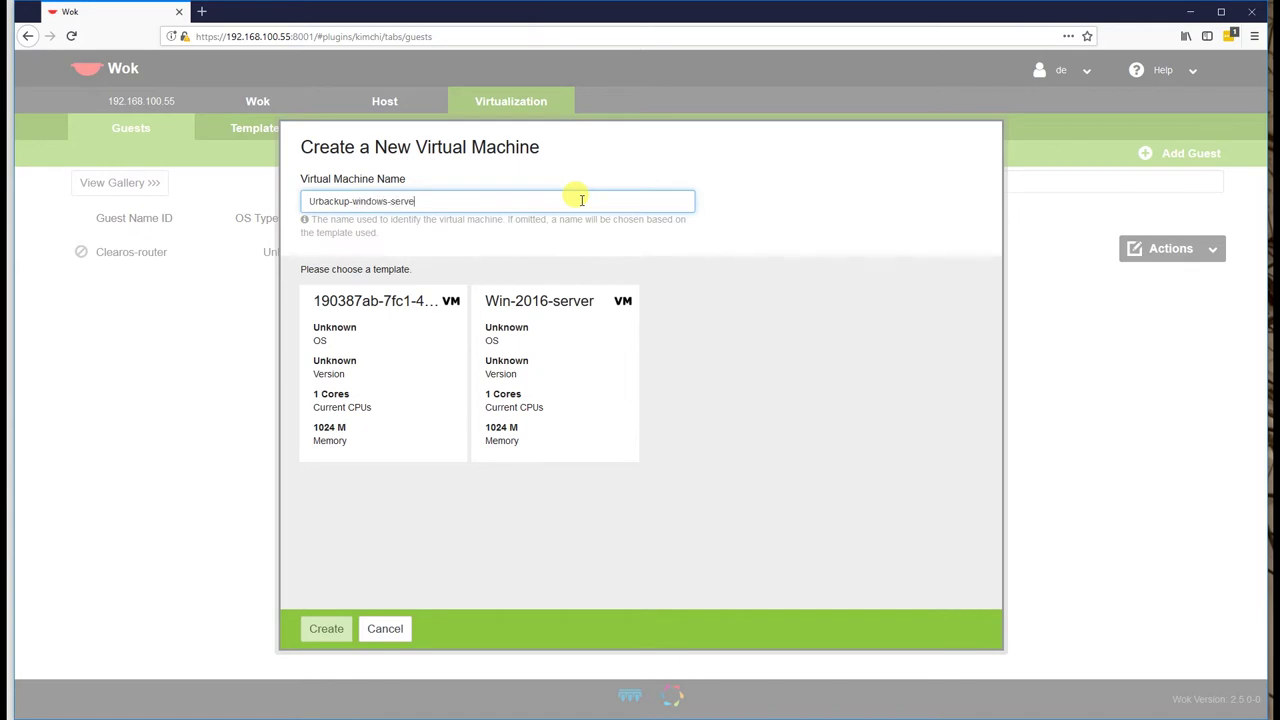
left_click(588, 314)
left_click(324, 627)
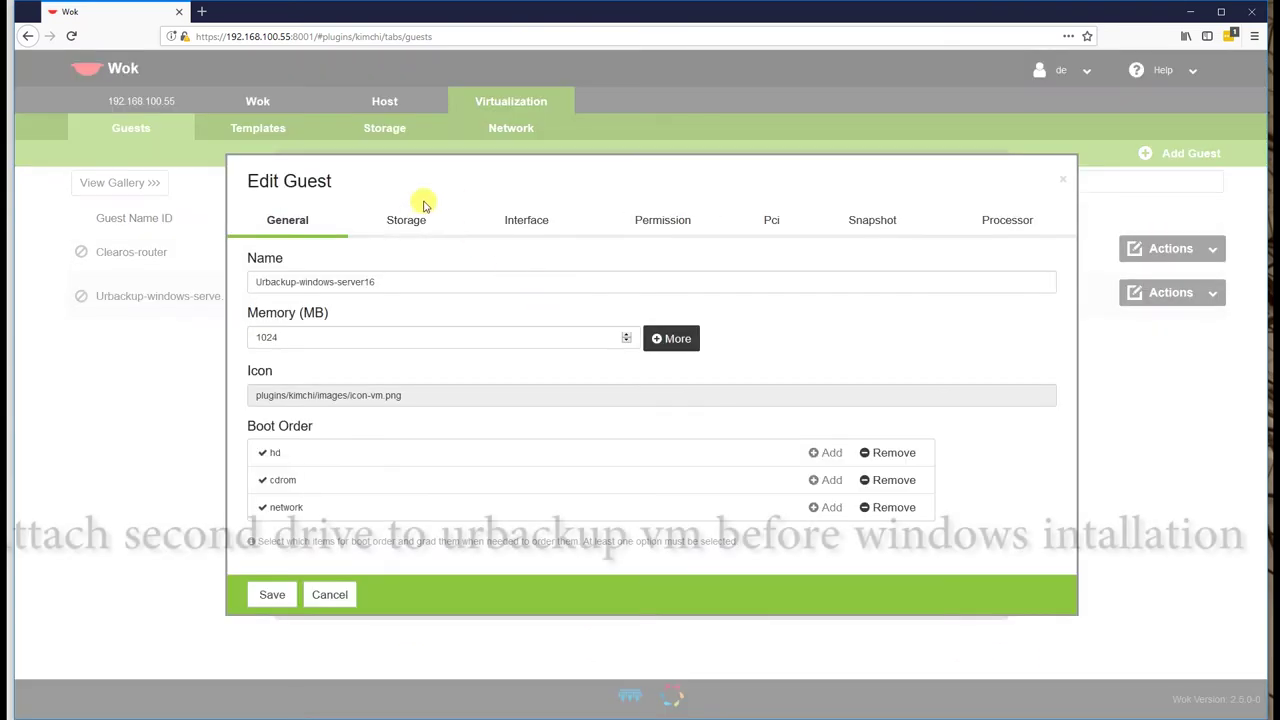
Start adding a storage device of type disk to the Urbackup-windows-server16 guest.
left_click(410, 194)
left_click(446, 372)
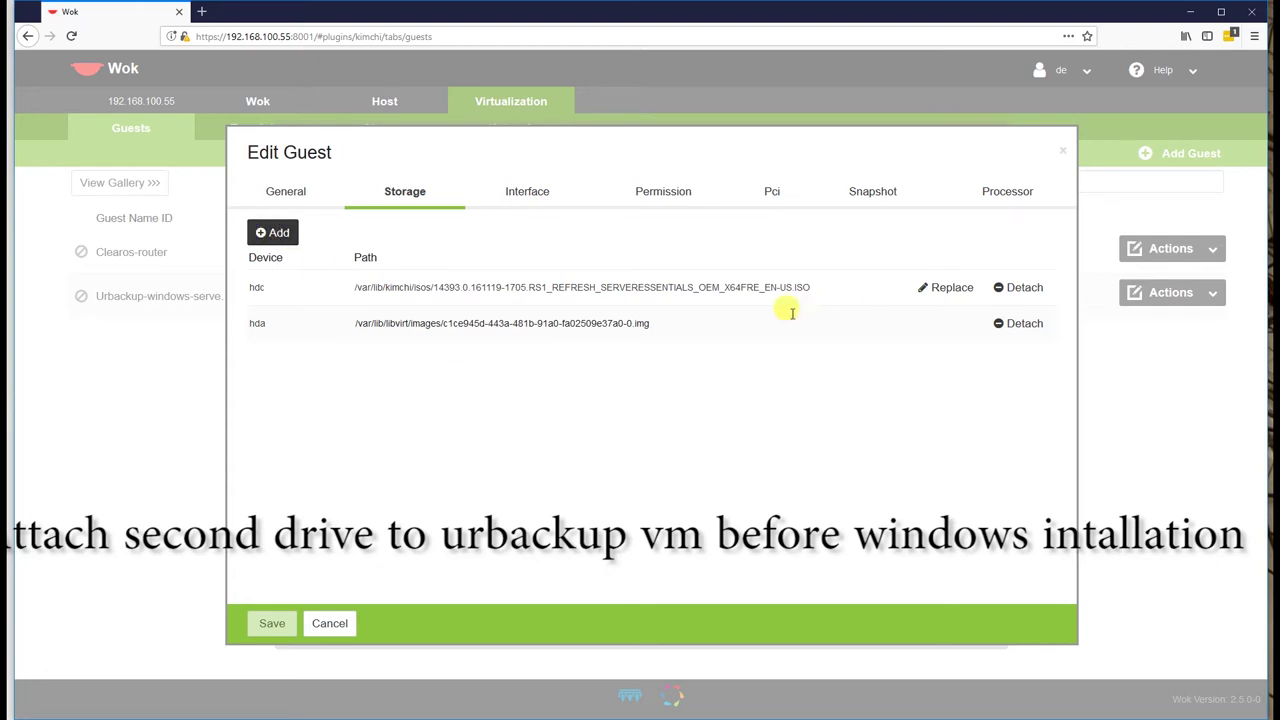
left_click(276, 233)
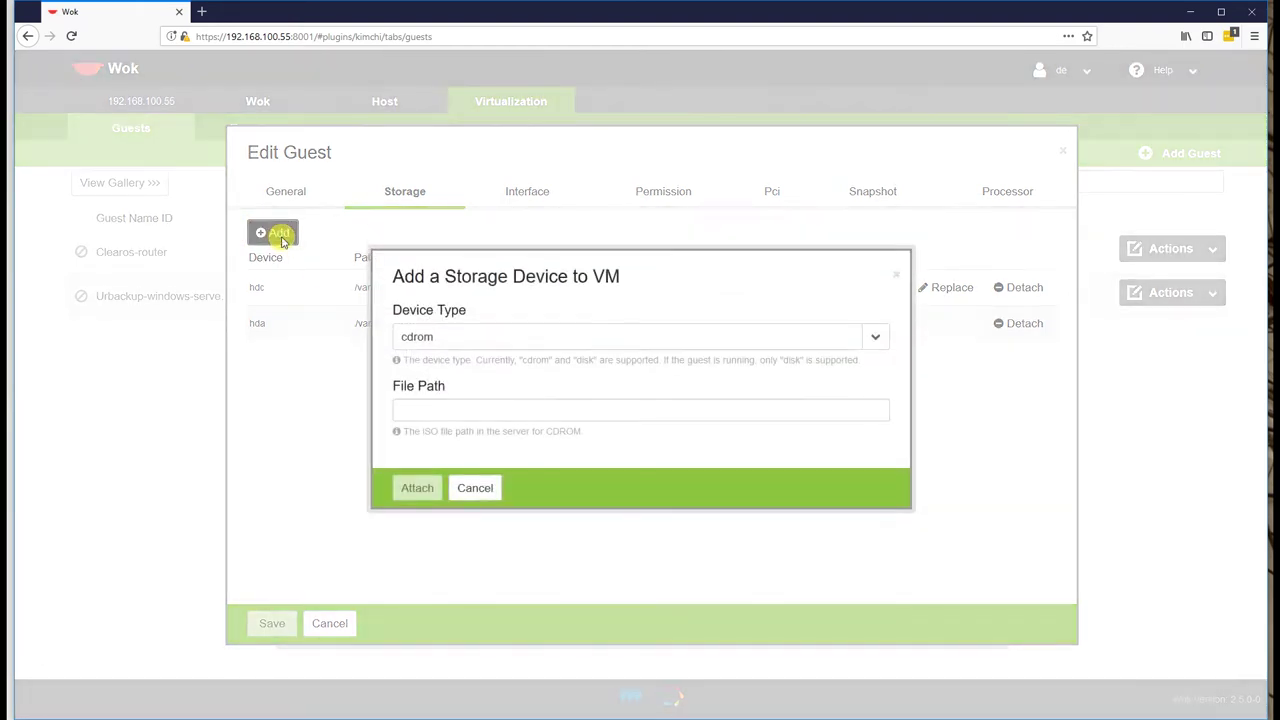
left_click(494, 348)
left_click(465, 388)
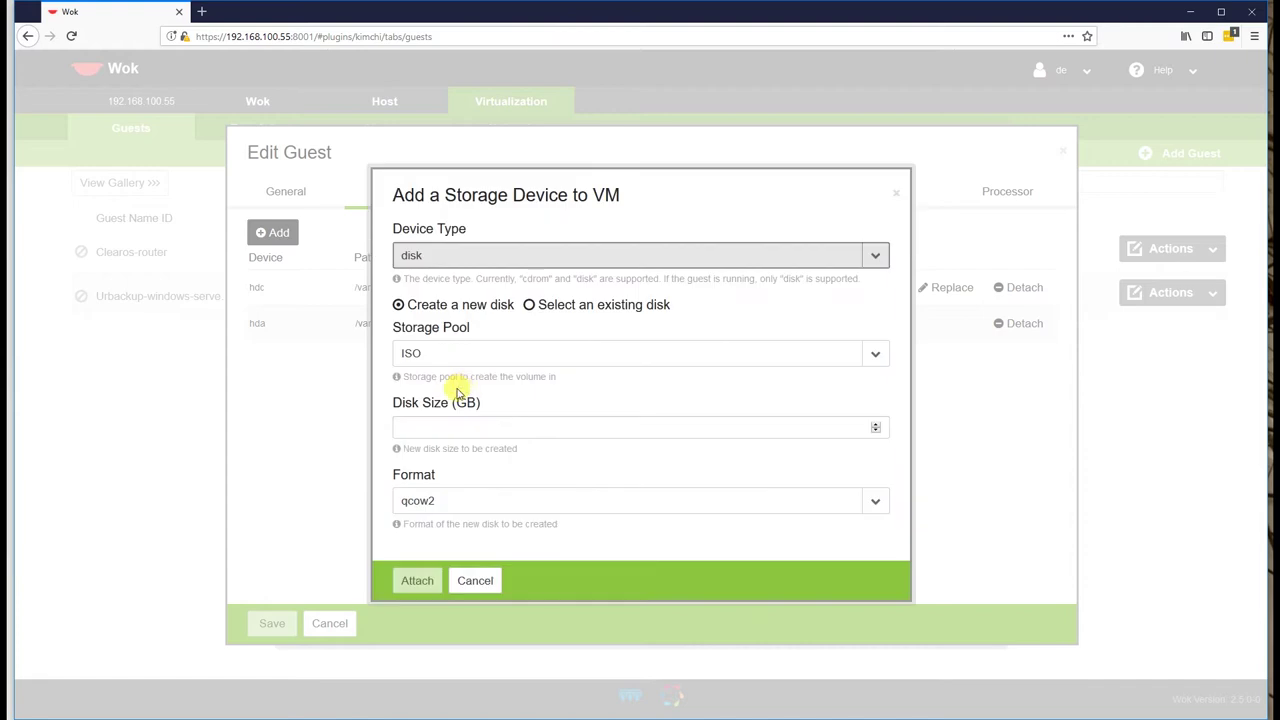
Attach a new qcow2 disk with size 100000000 GB in the backup storage pool and save the guest's settings.
left_click(456, 500)
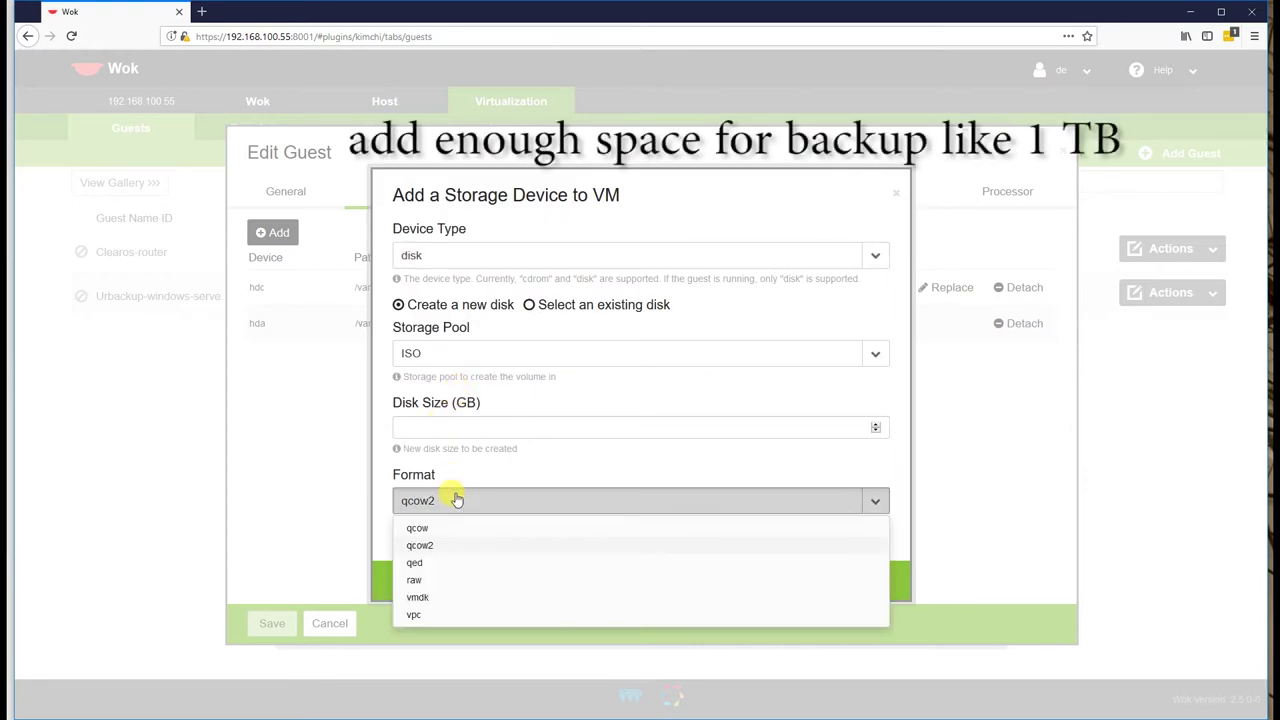
left_click(456, 500)
left_click(466, 361)
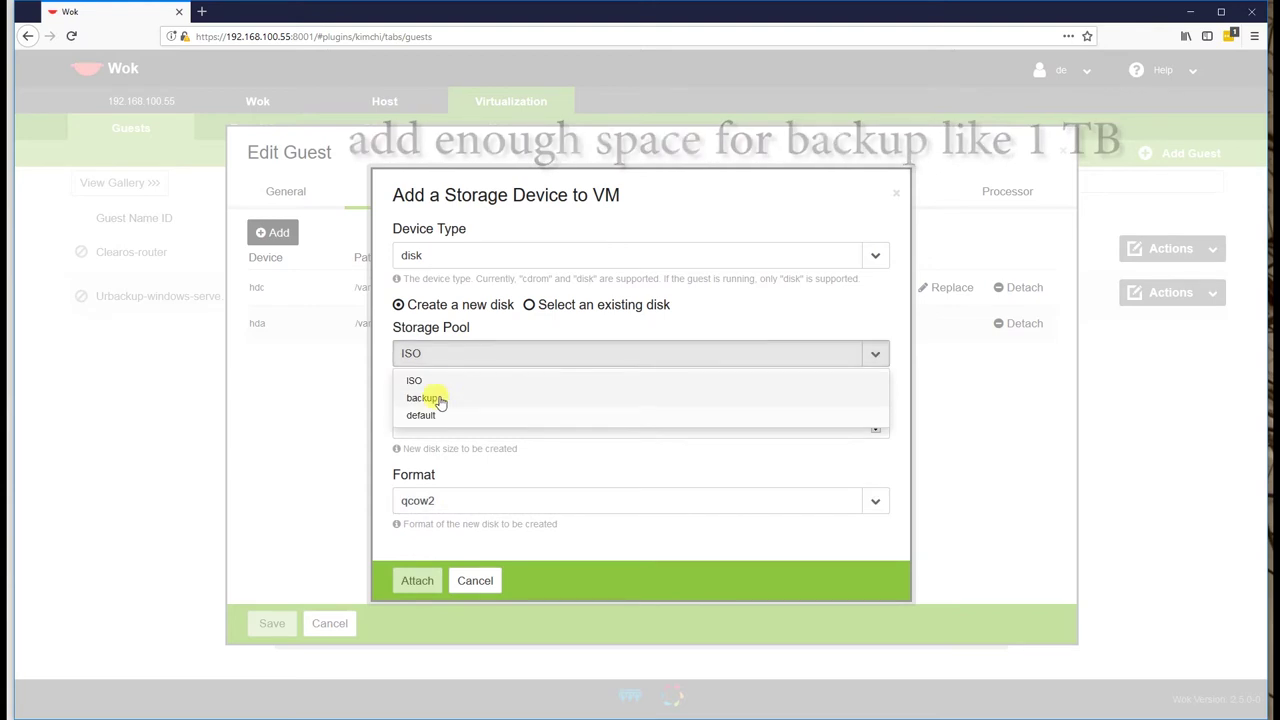
left_click(440, 400)
left_click(441, 427)
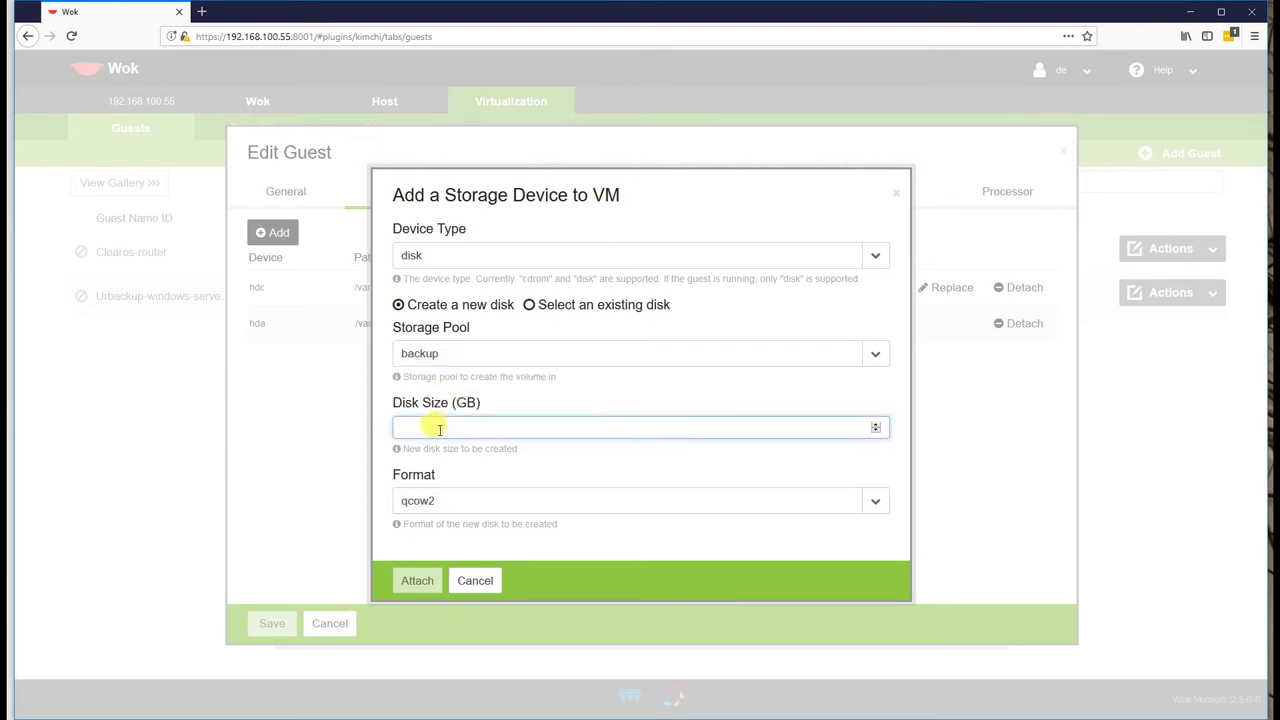
type("100000000")
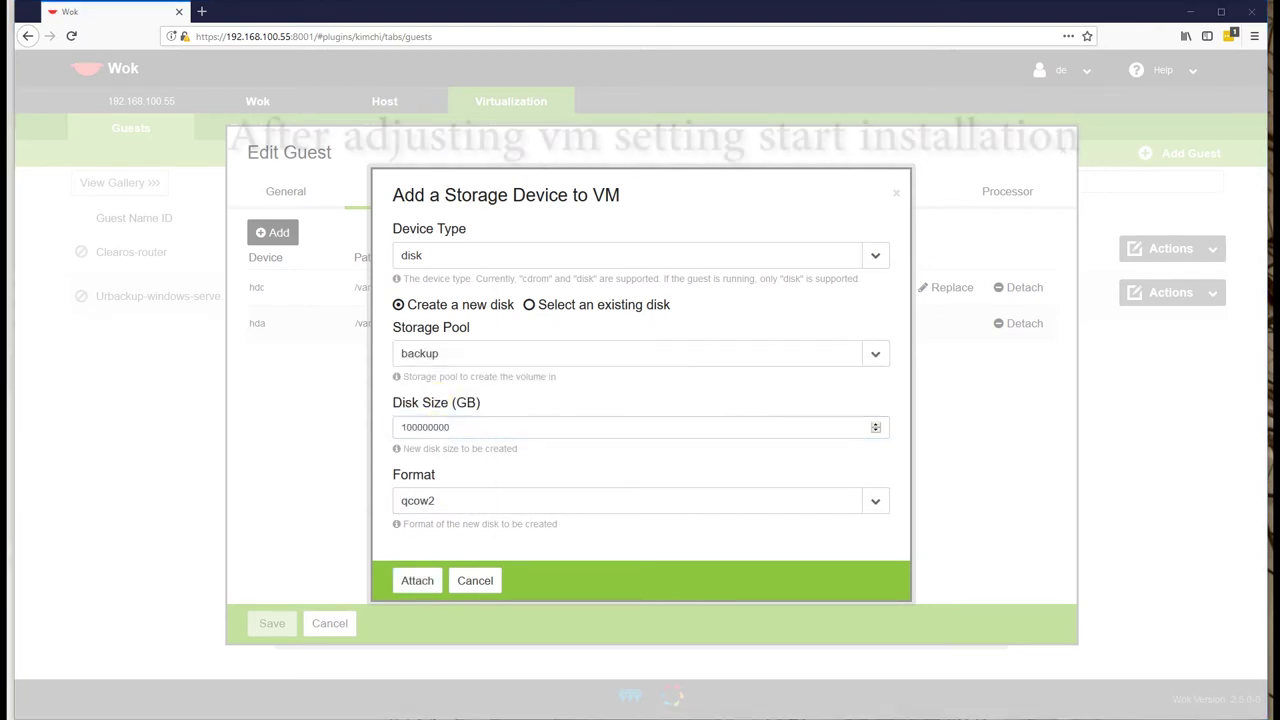
left_click(418, 580)
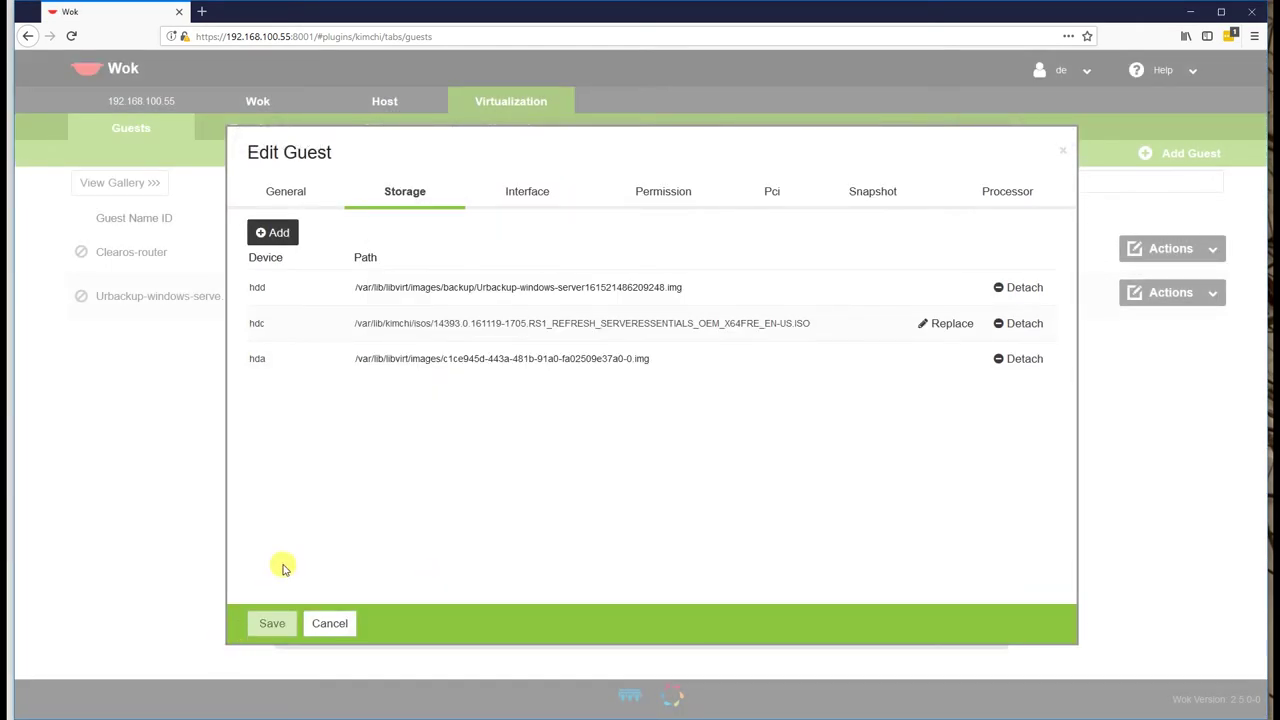
left_click(300, 192)
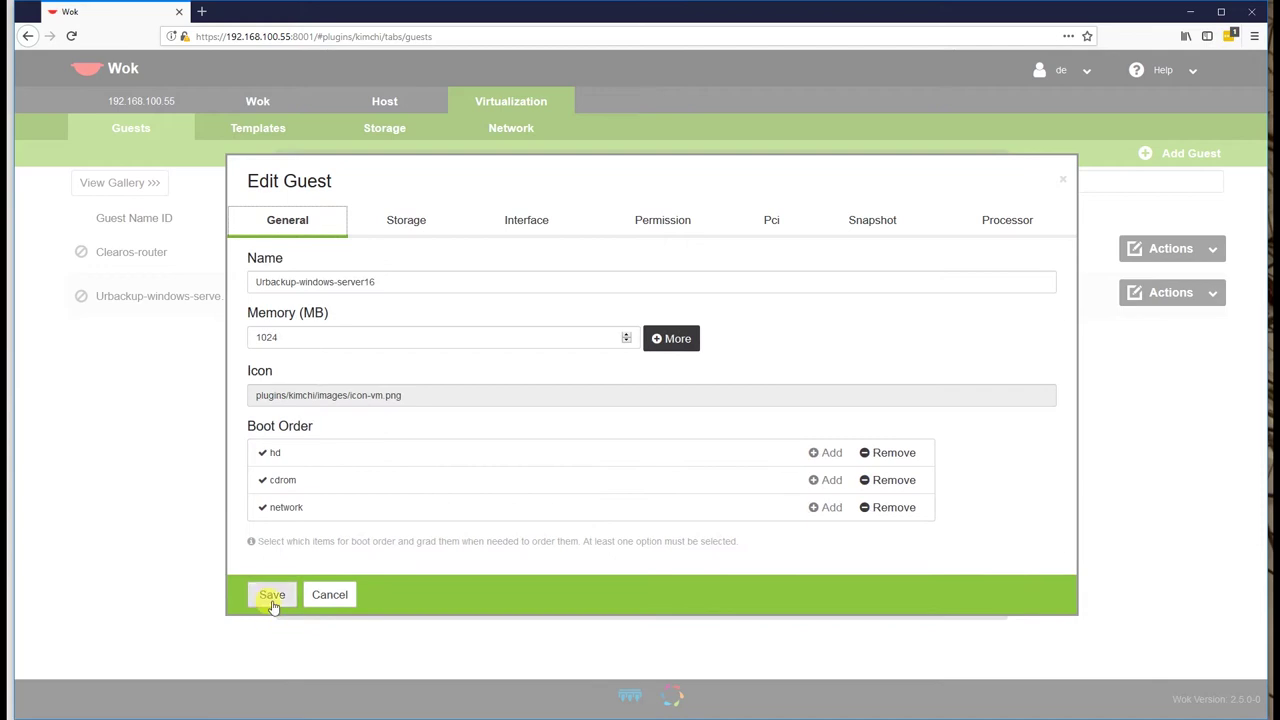
left_click(272, 618)
Start the Urbackup-windows-server16 guest and open its VNC console.
left_click(1210, 293)
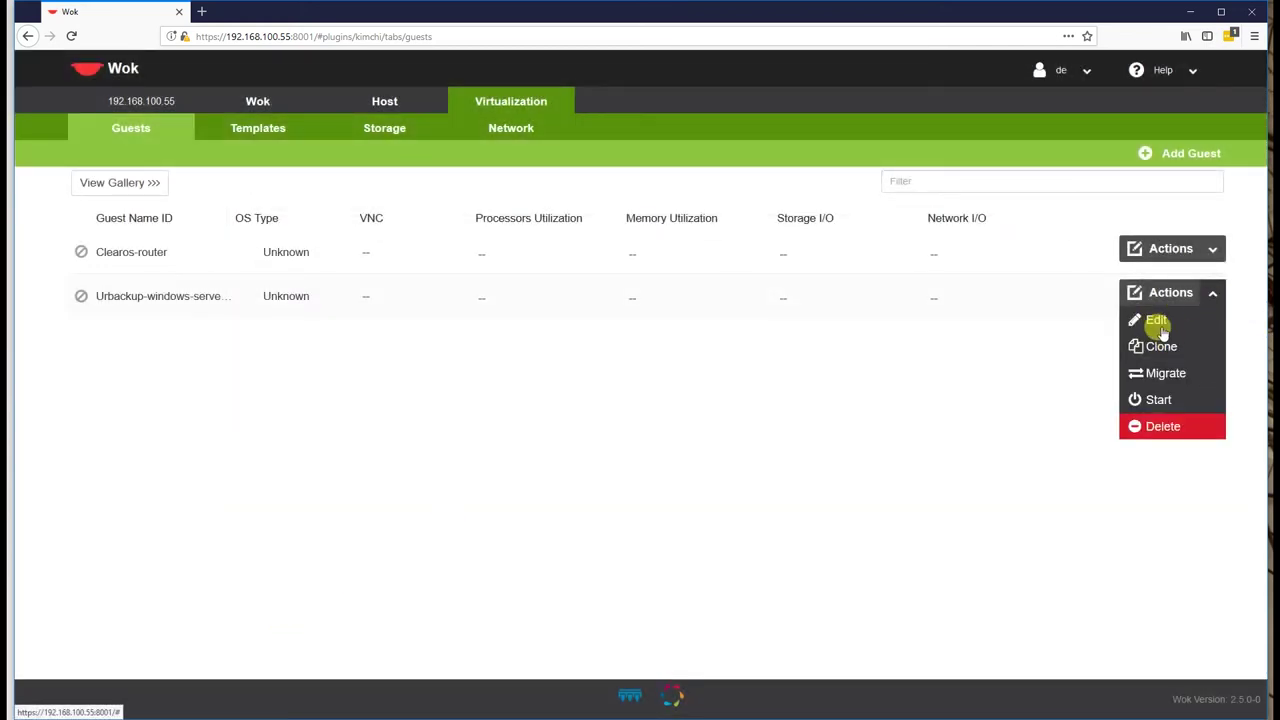
left_click(1160, 400)
left_click(417, 297)
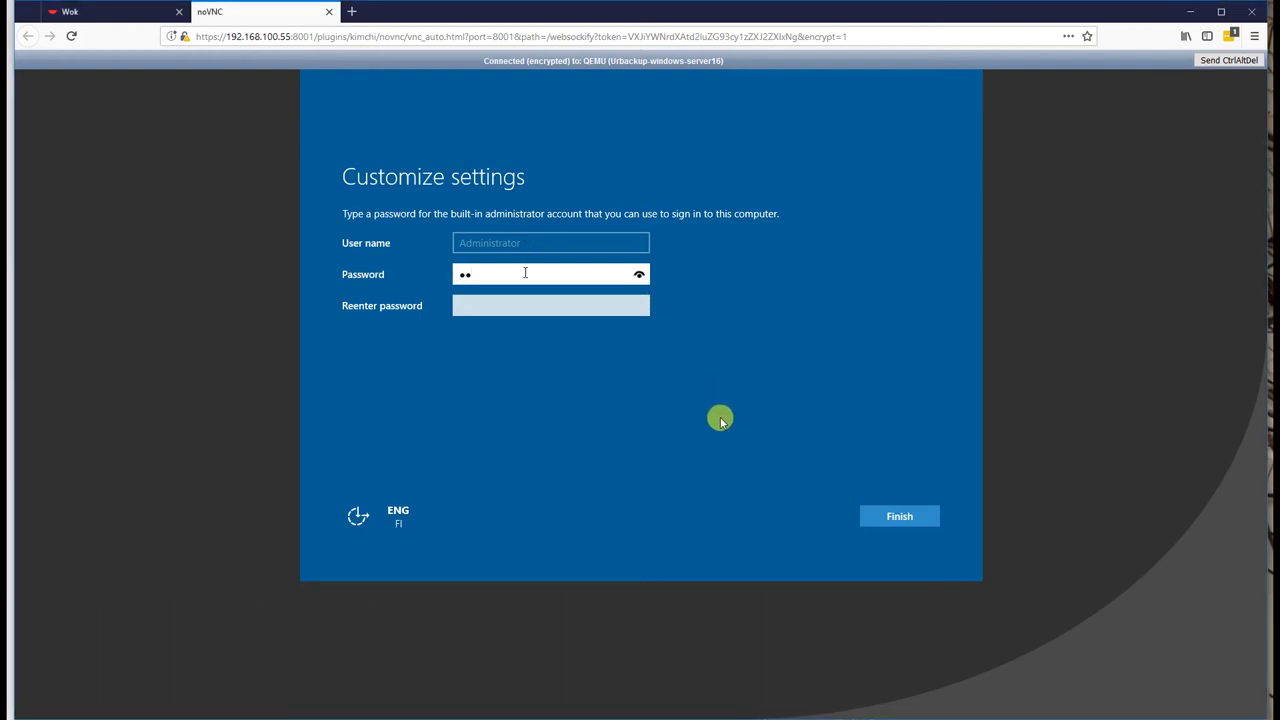
Enter and re-enter the built-in administrator account's password and finish the Windows setup settings.
type("••")
key("Tab")
type("•••")
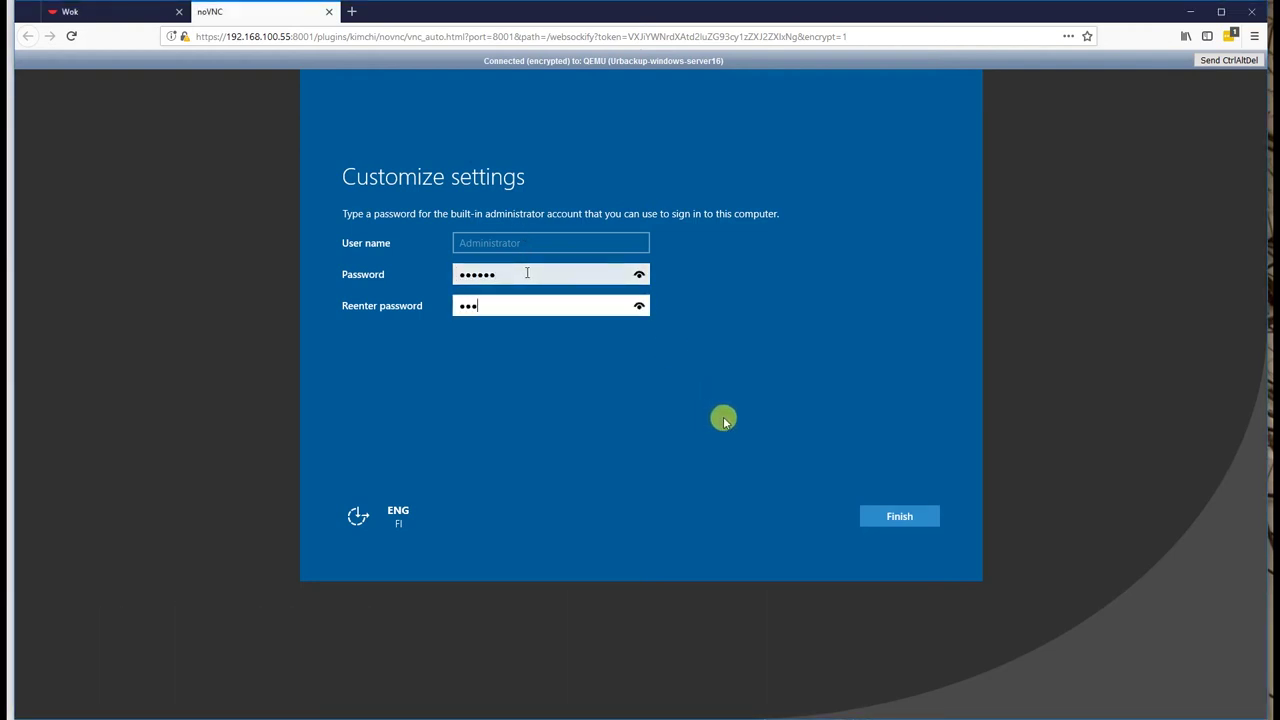
type("•••")
key("Return")
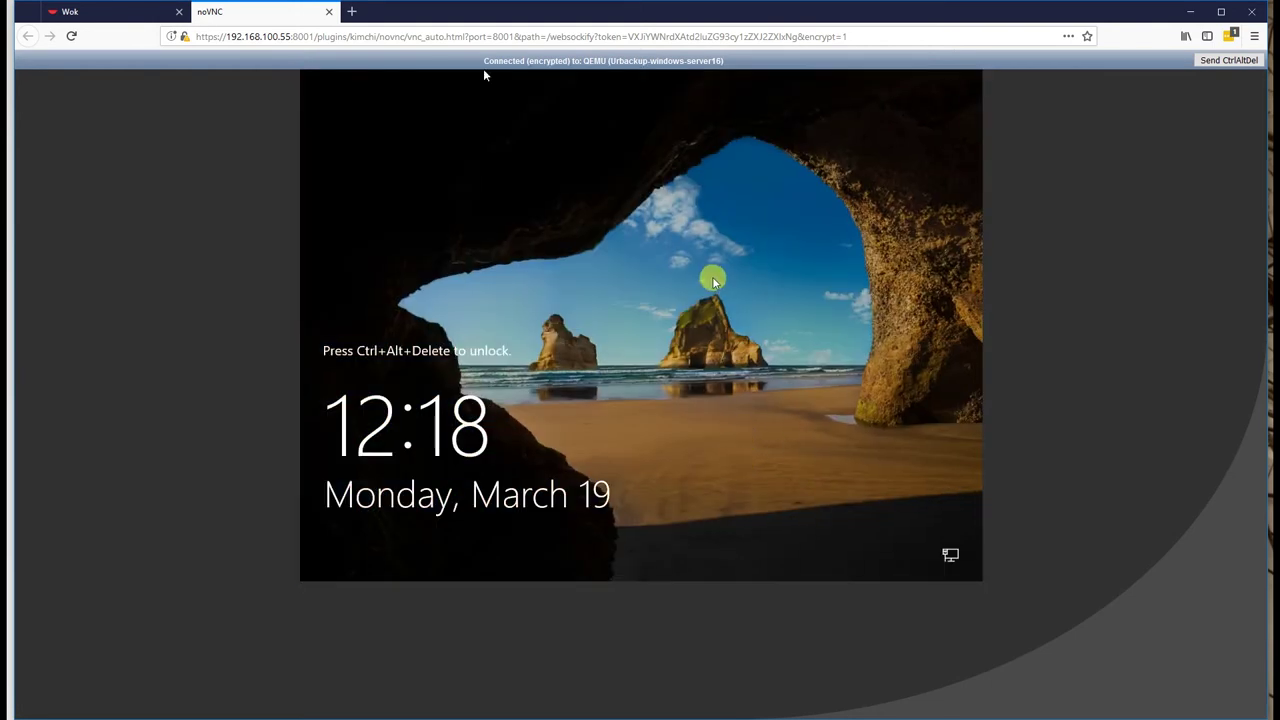
Unlock the Windows server and sign in to the built-in administrator account with its password.
left_click(1229, 60)
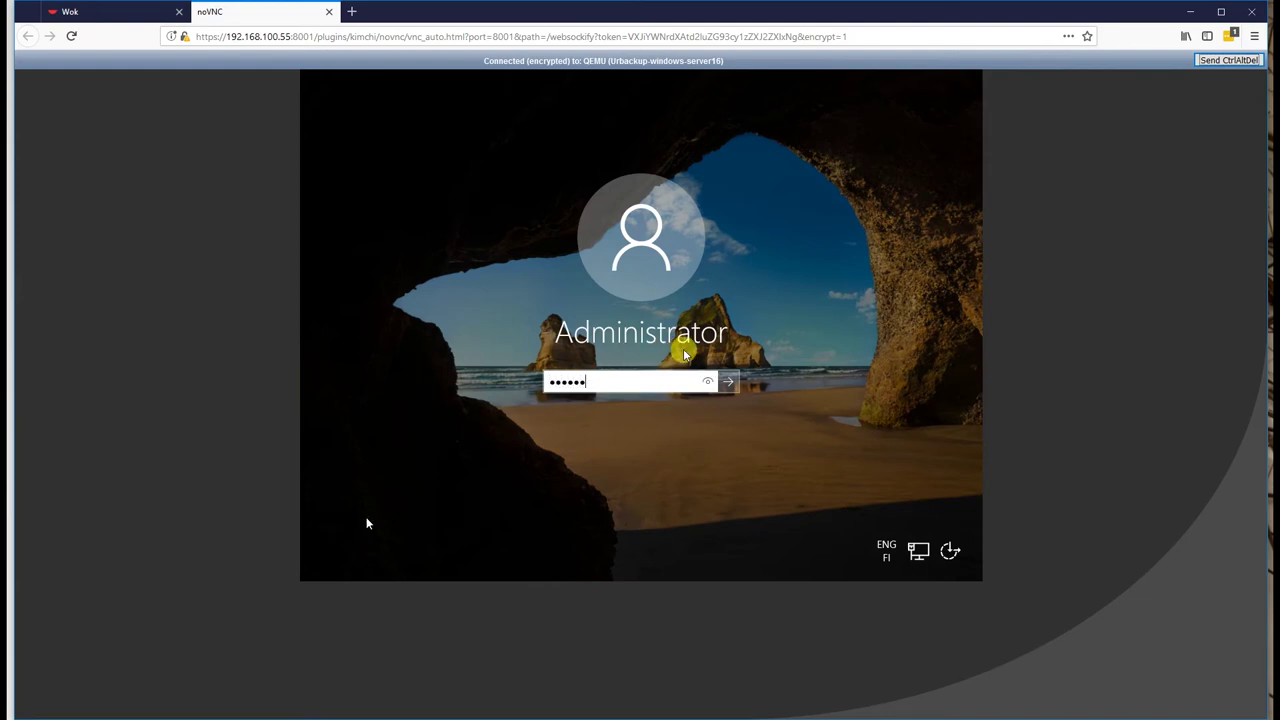
key("Return")
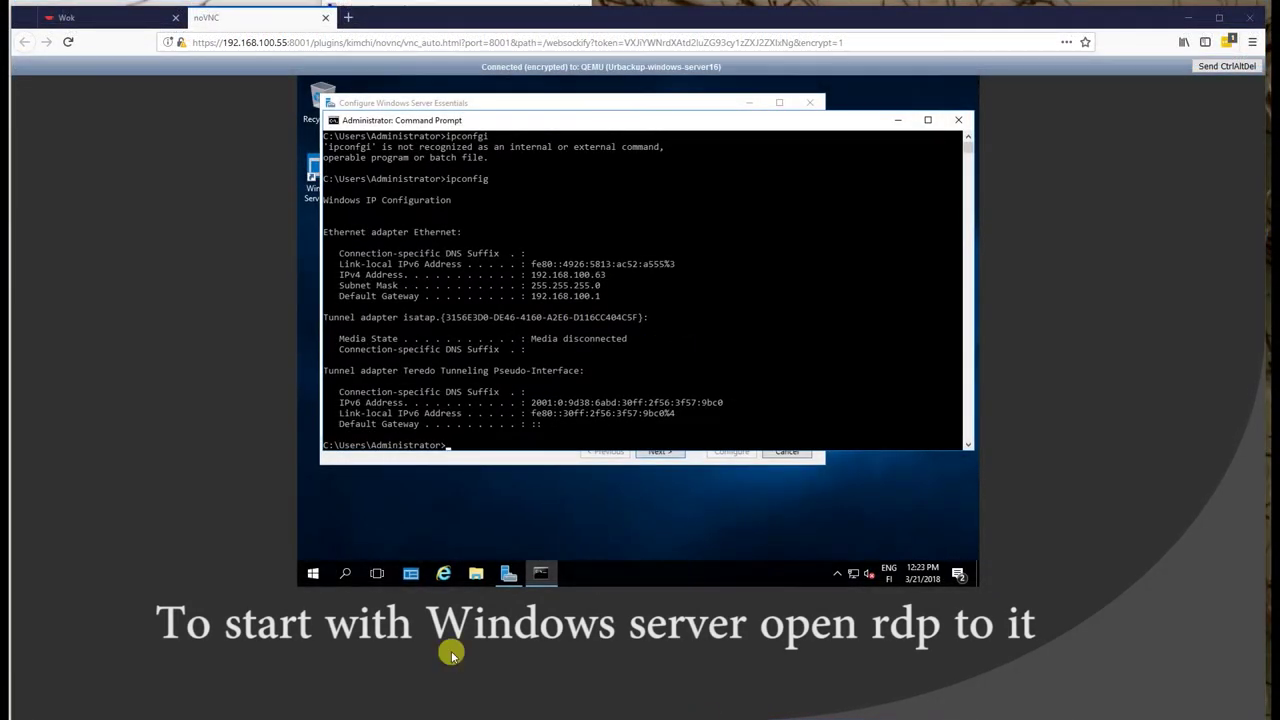
Open the remote settings from the system properties of This PC.
left_click(312, 572)
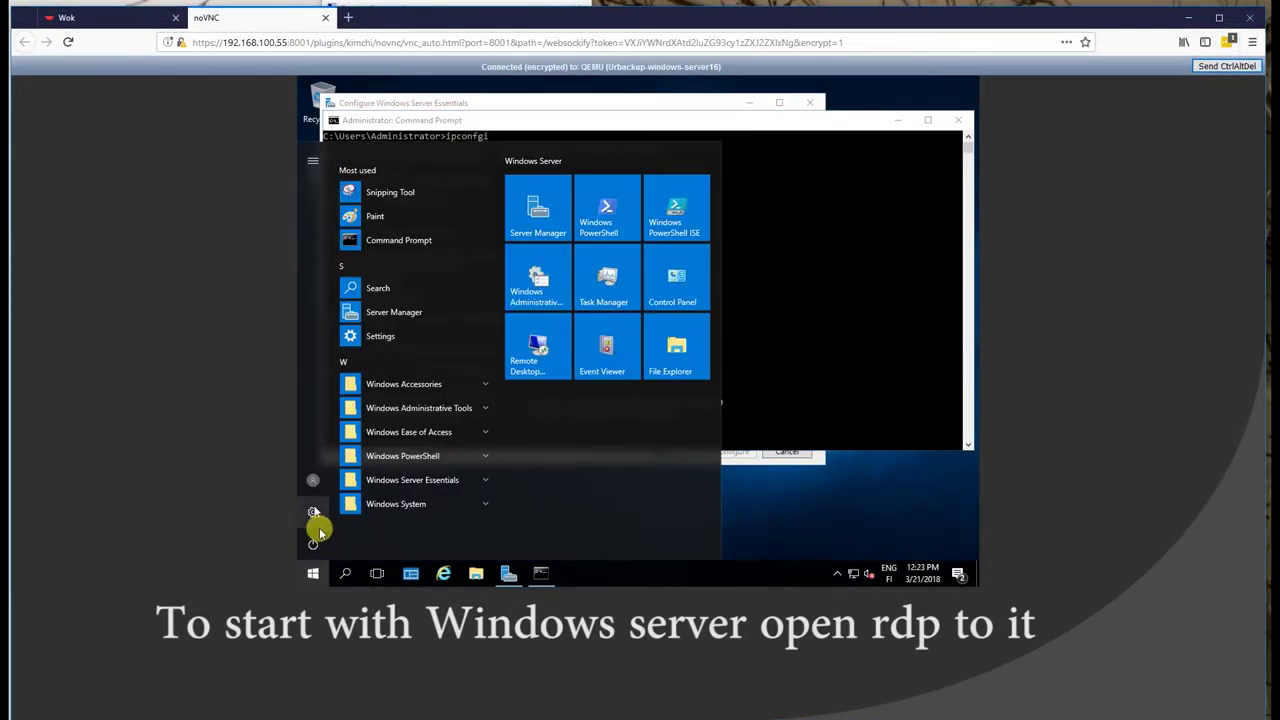
left_click(478, 574)
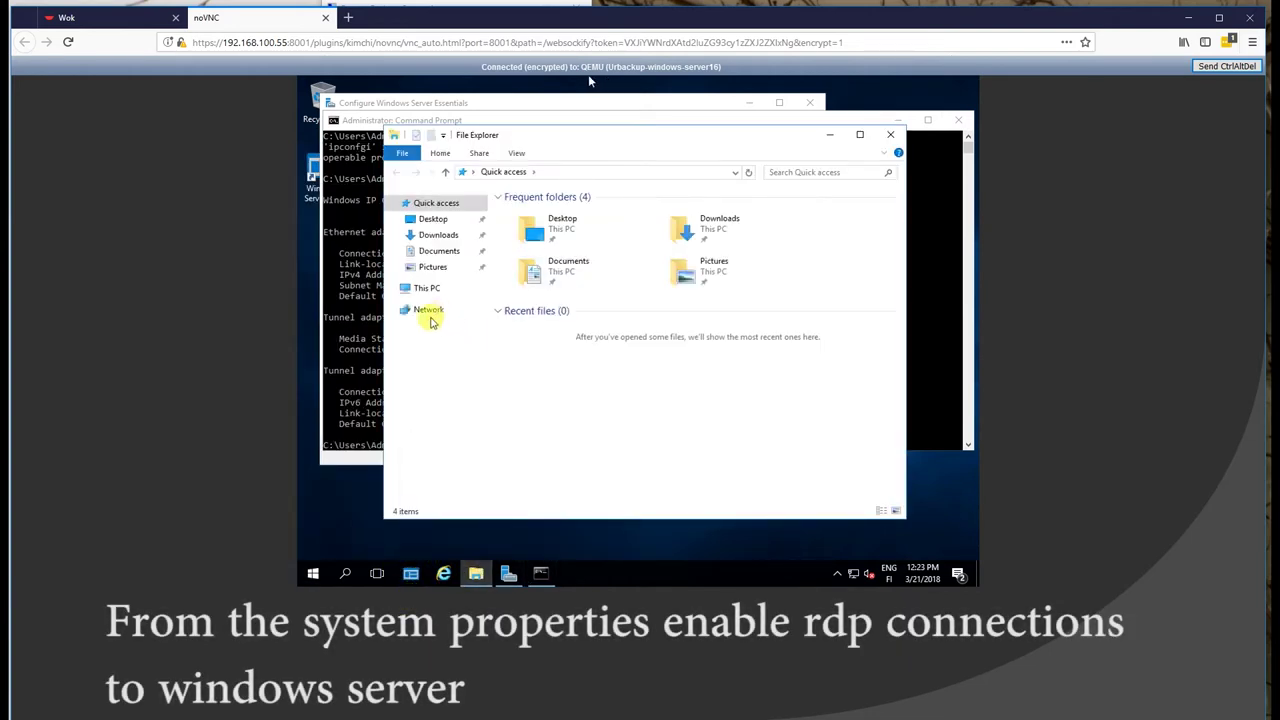
right_click(438, 288)
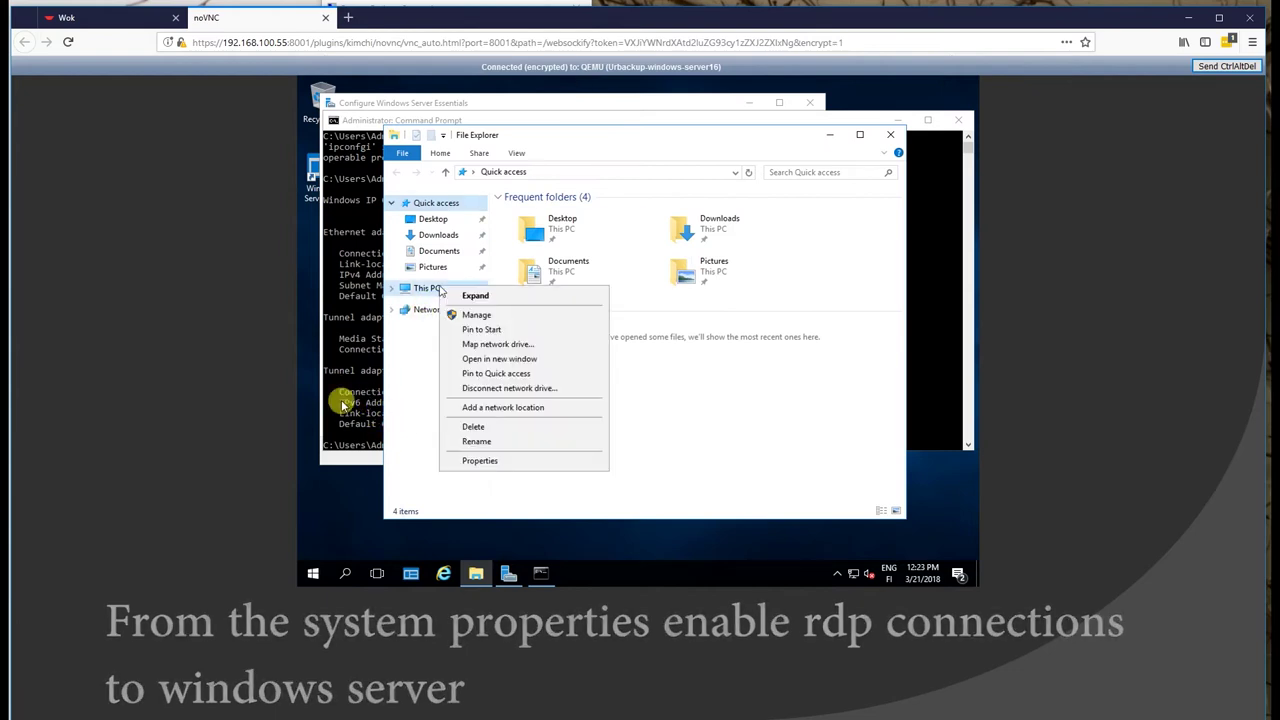
left_click(557, 461)
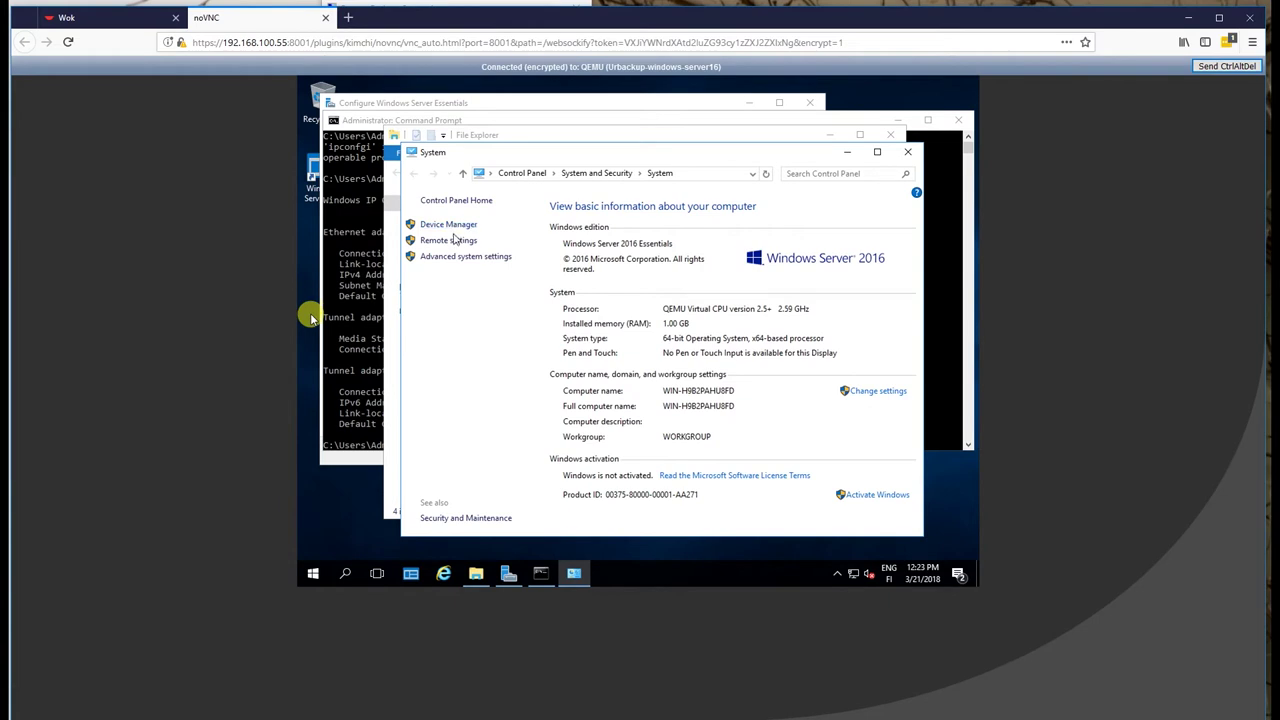
left_click(448, 241)
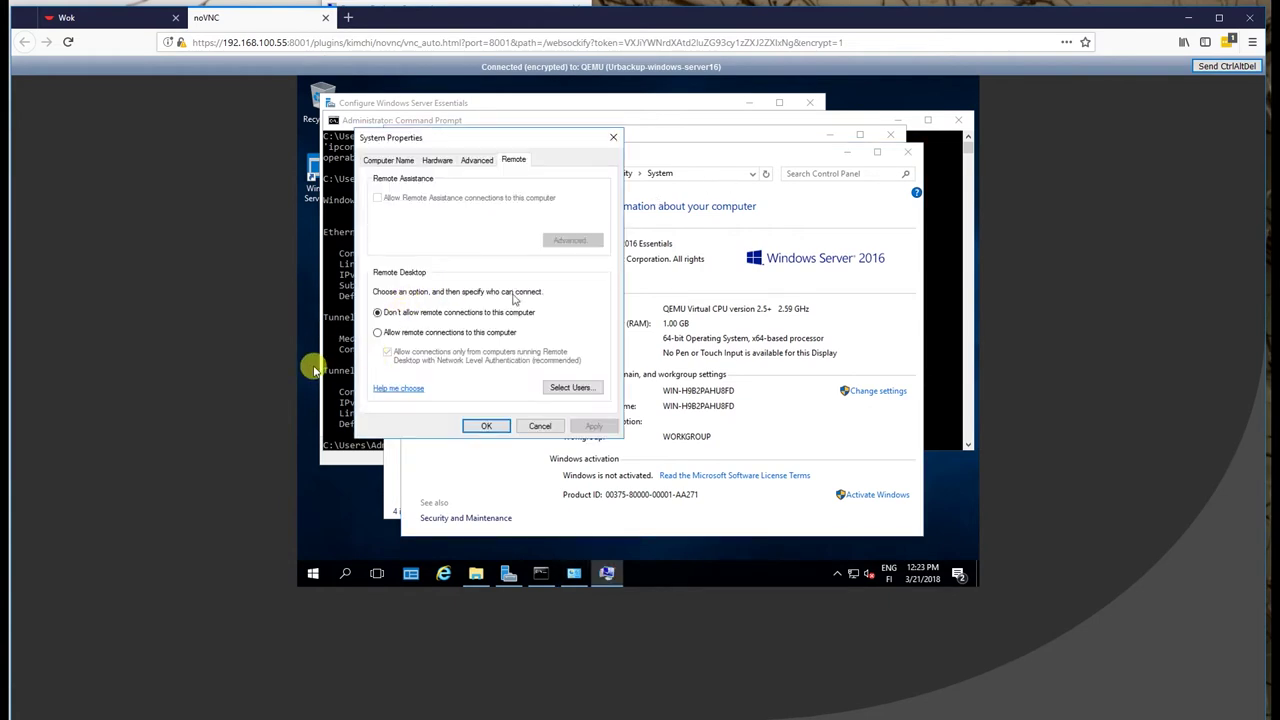
Allow remote connections to this computer, accept the firewall exception and apply the settings, keeping the remote desktop users list as it is.
left_click(496, 334)
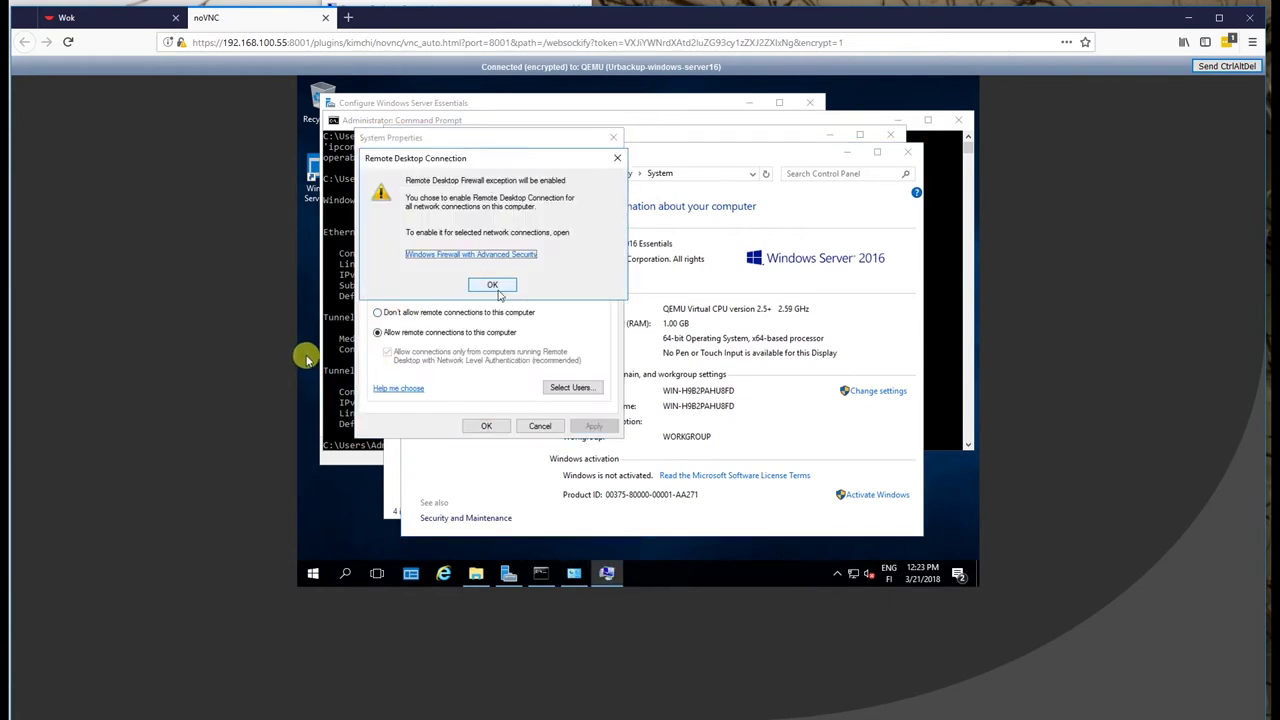
left_click(494, 286)
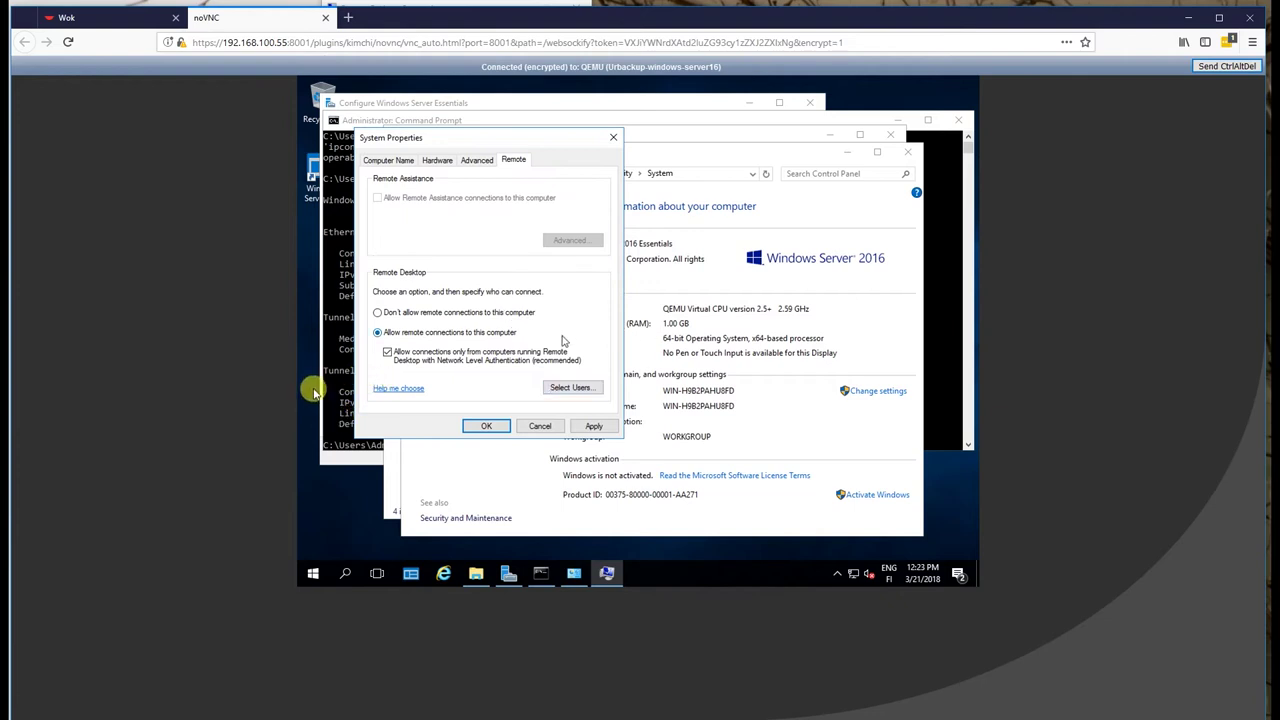
left_click(570, 387)
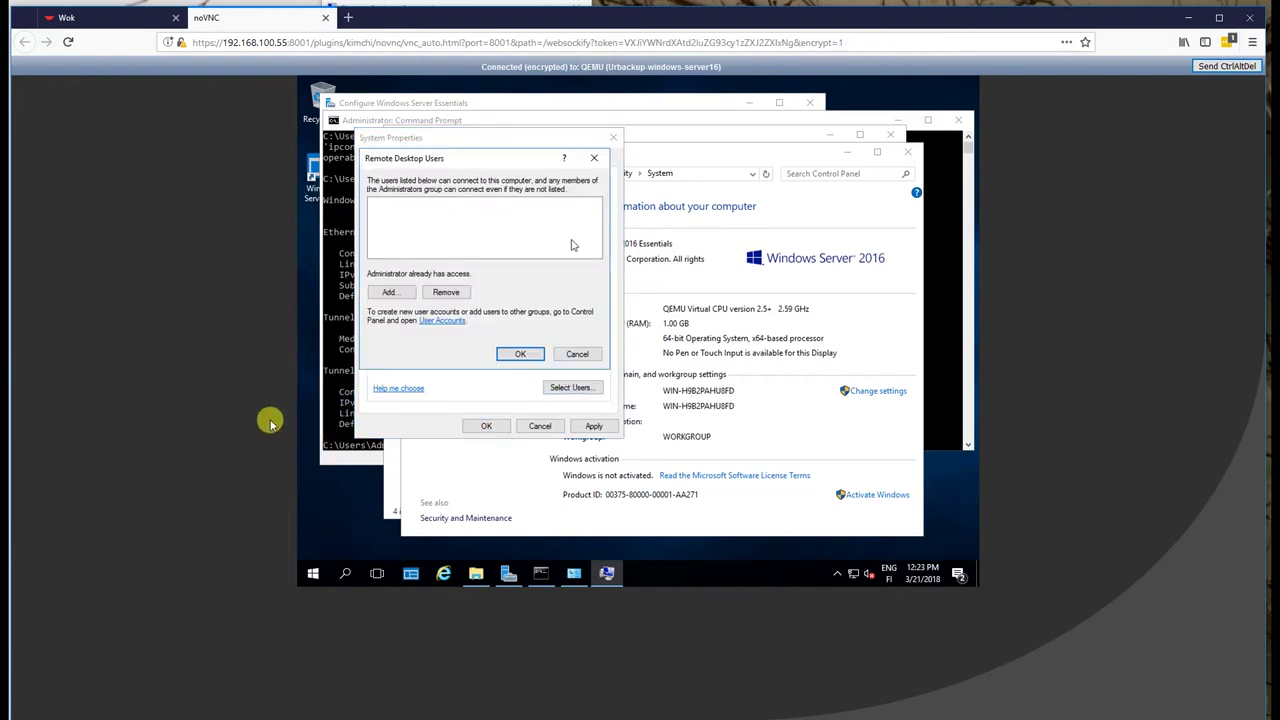
key("Return")
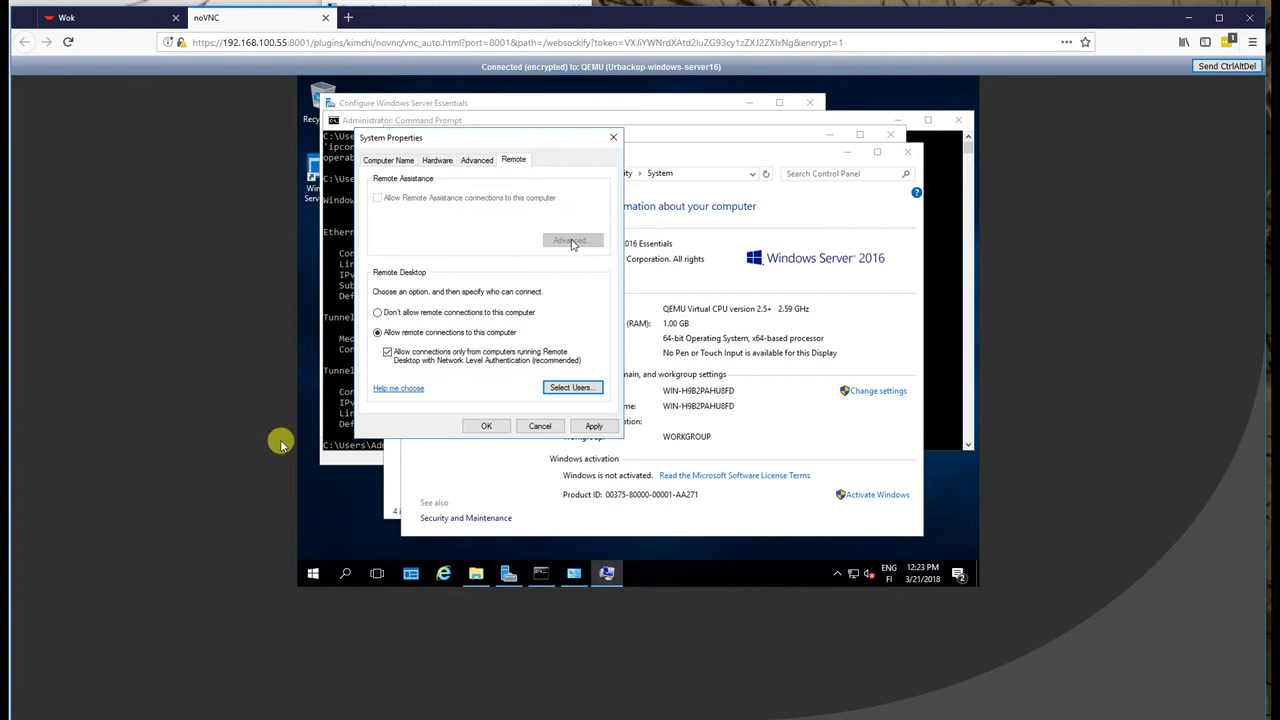
left_click(580, 426)
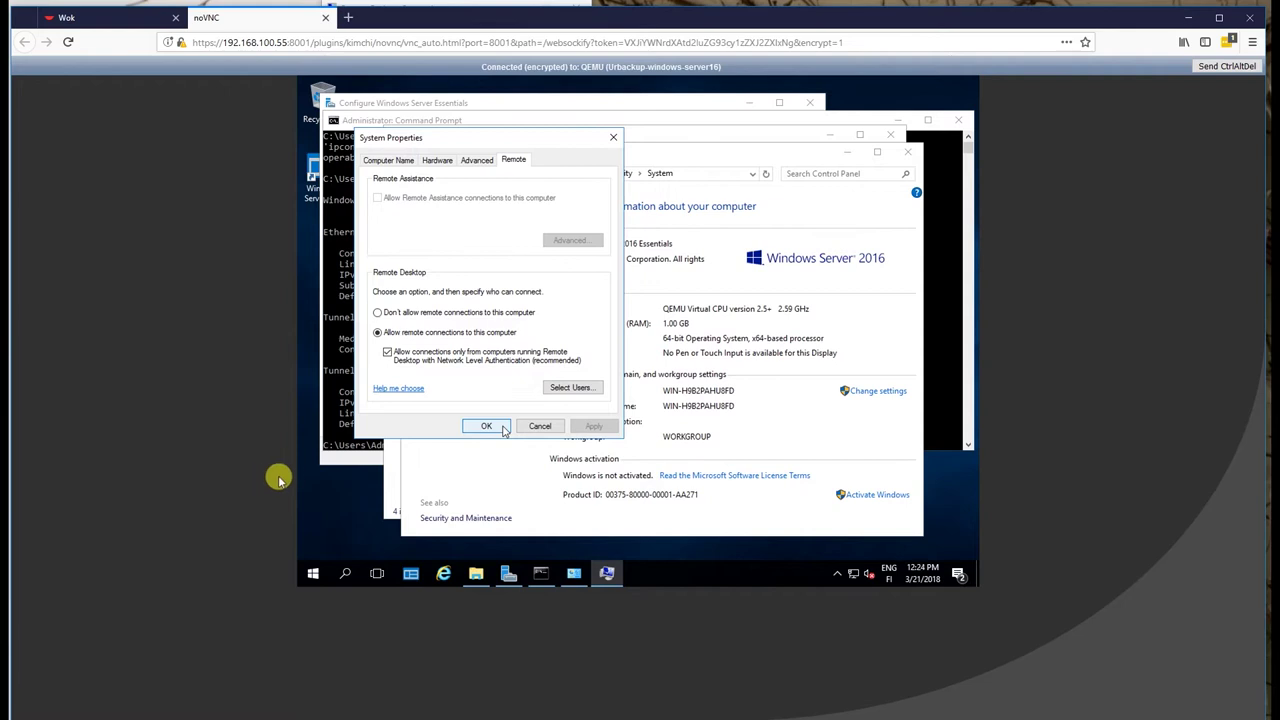
left_click(472, 427)
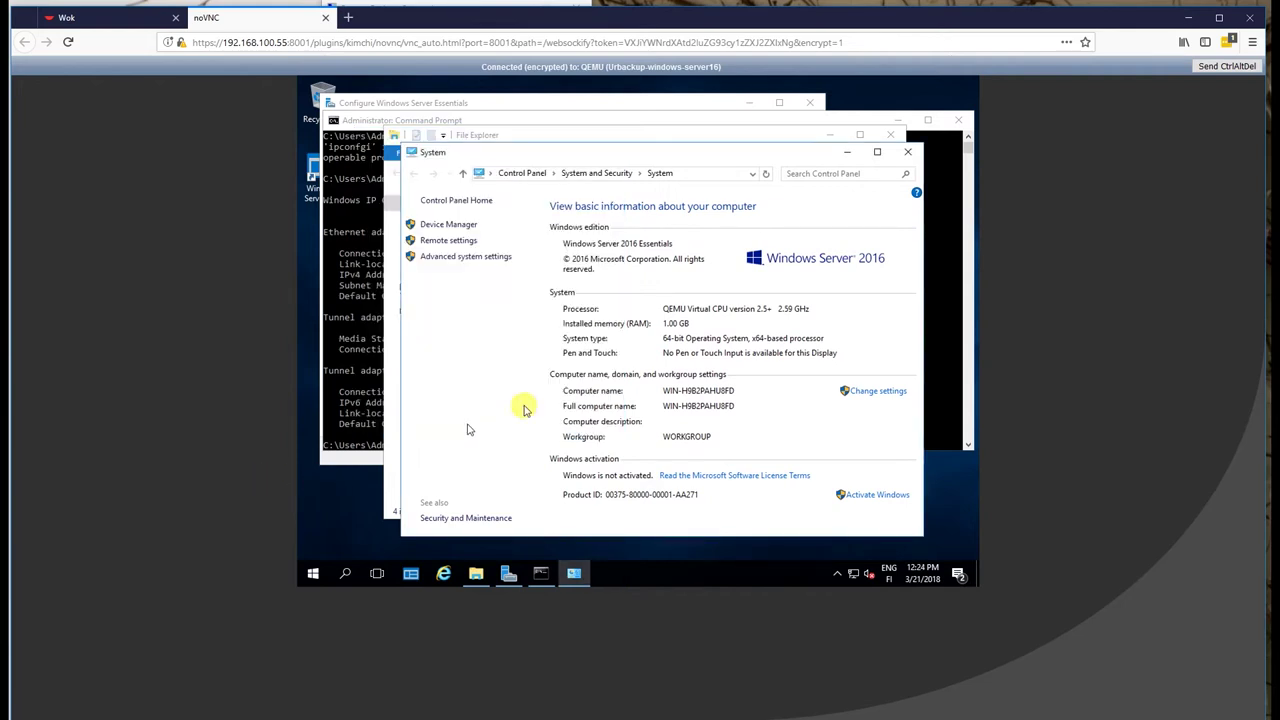
left_click(910, 152)
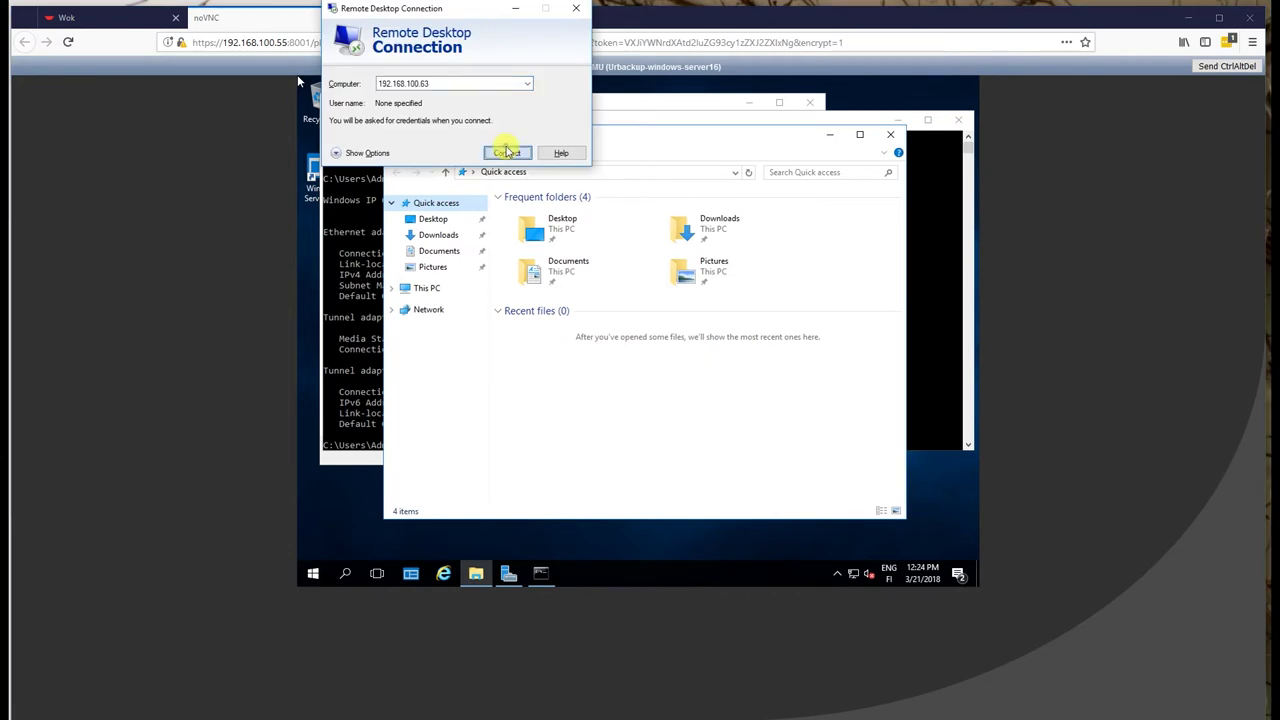
Connect to 192.168.100.63 over Remote Desktop as administrator, entering the account password.
left_click(507, 152)
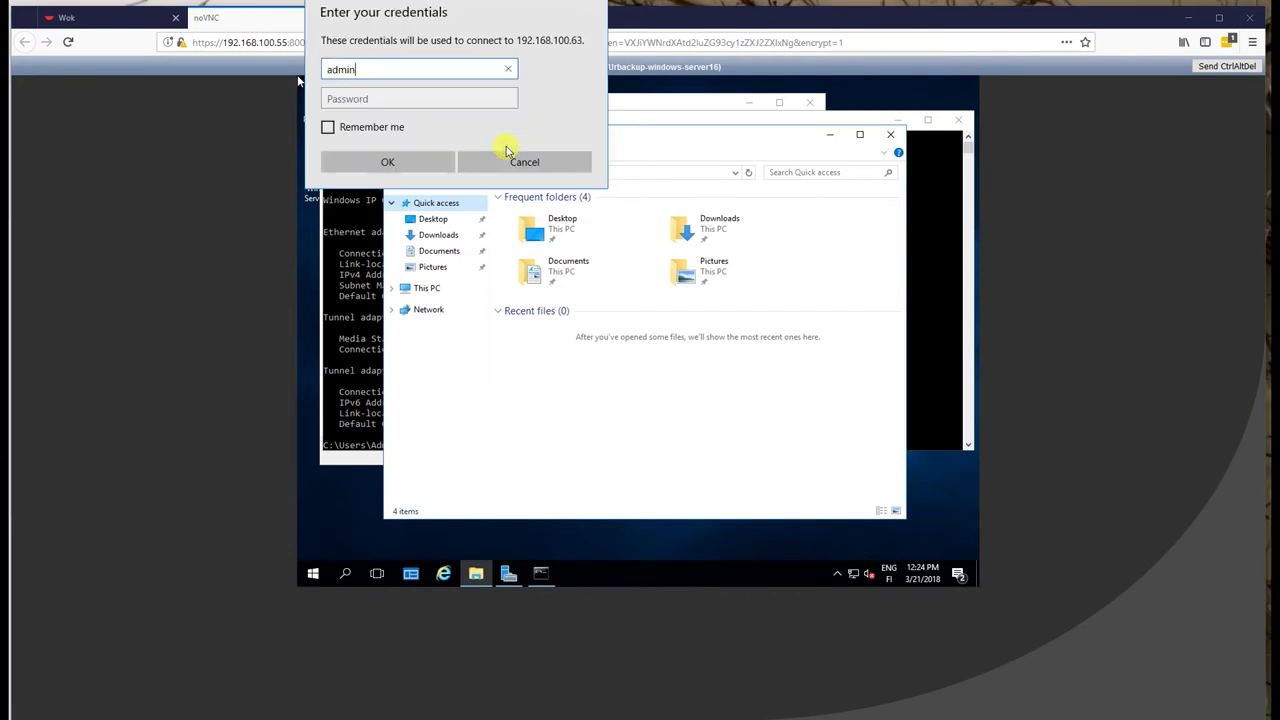
key("Tab")
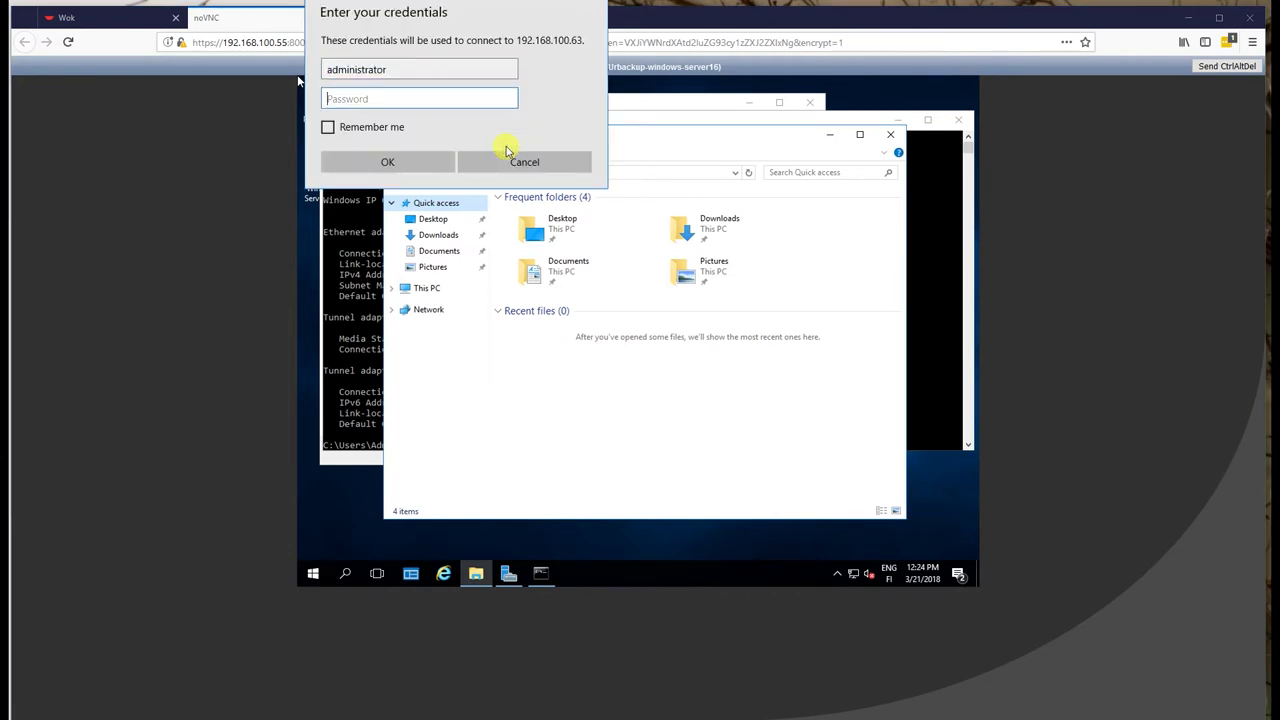
key("Return")
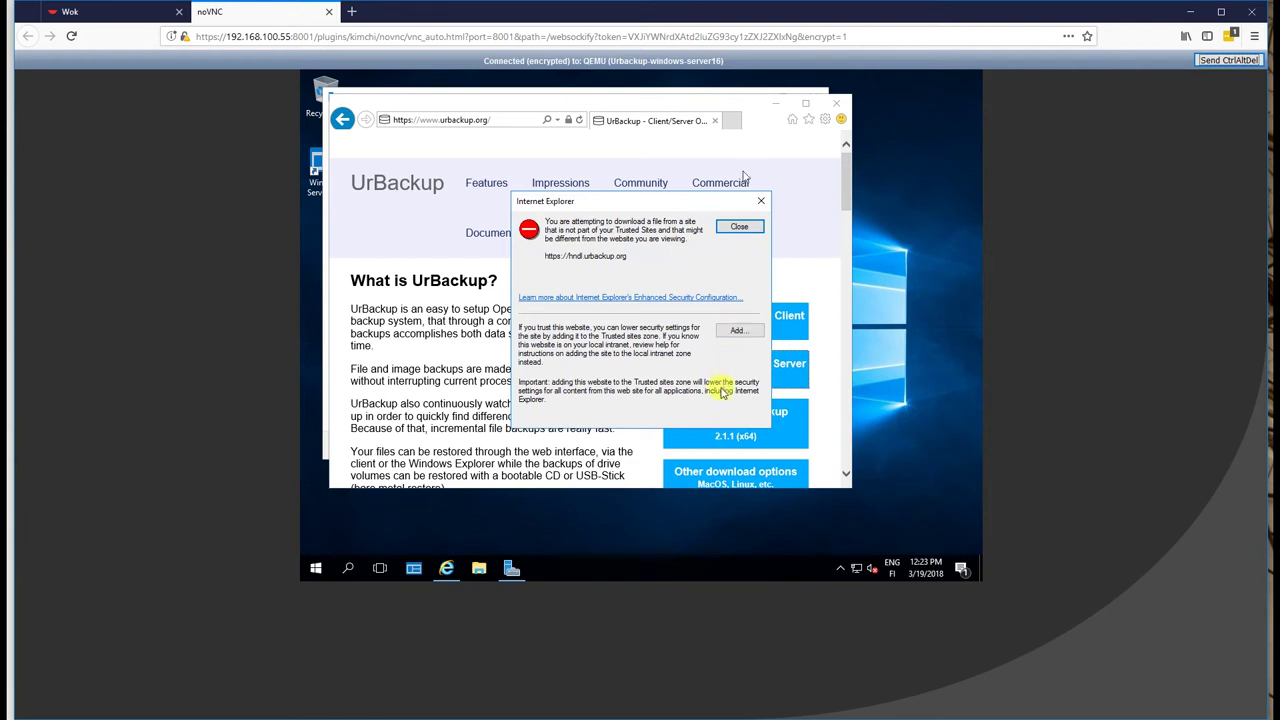
left_click(737, 330)
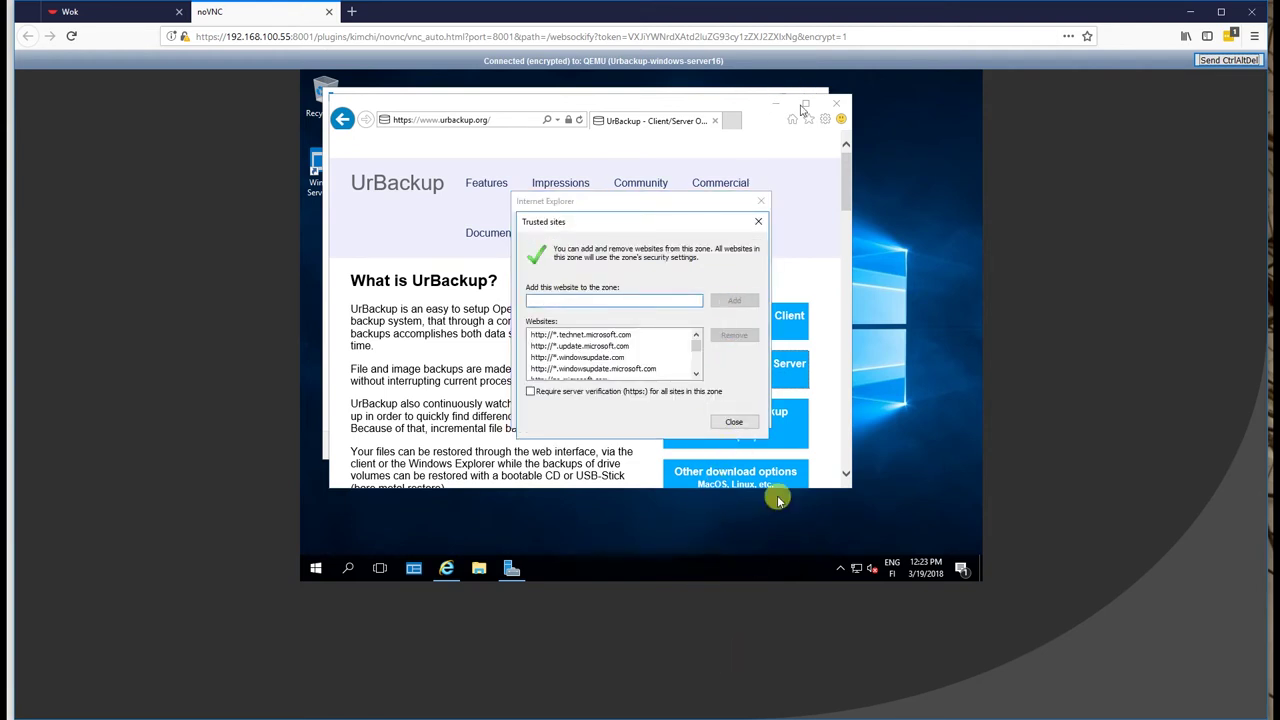
left_click(734, 421)
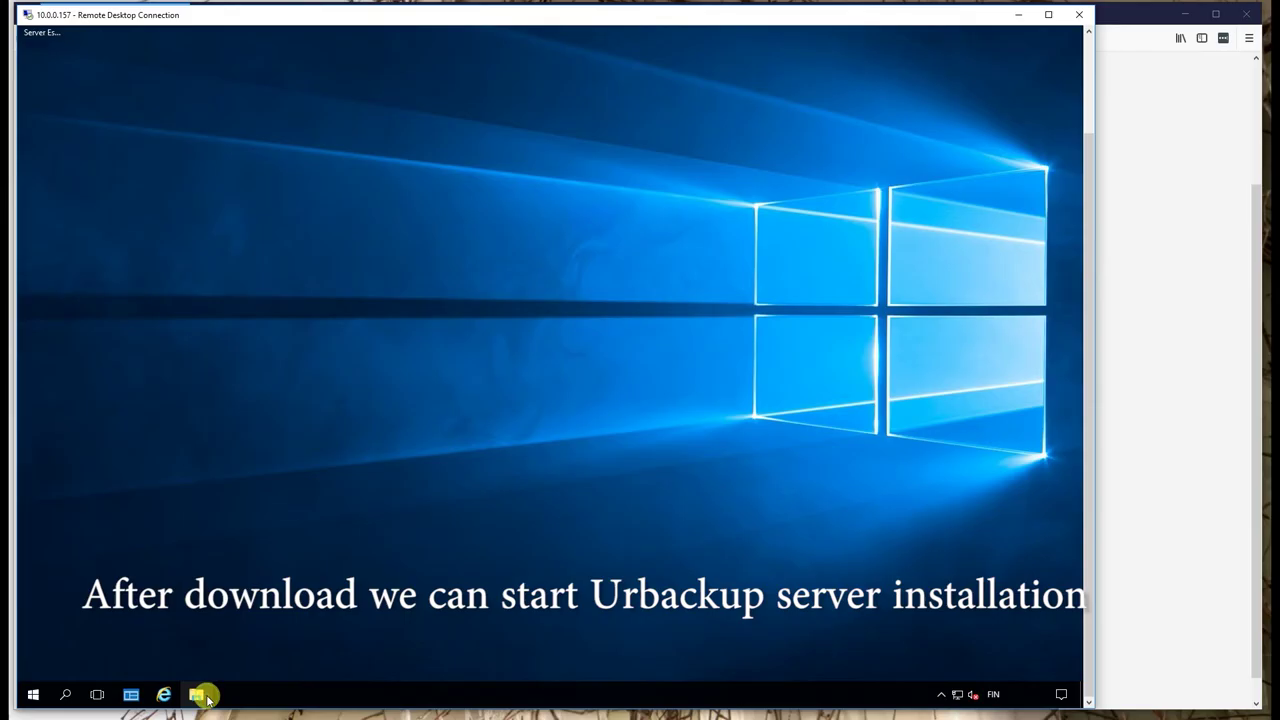
Open the Downloads folder and run the UrBackup Server 2.2.8 installer.
left_click(204, 697)
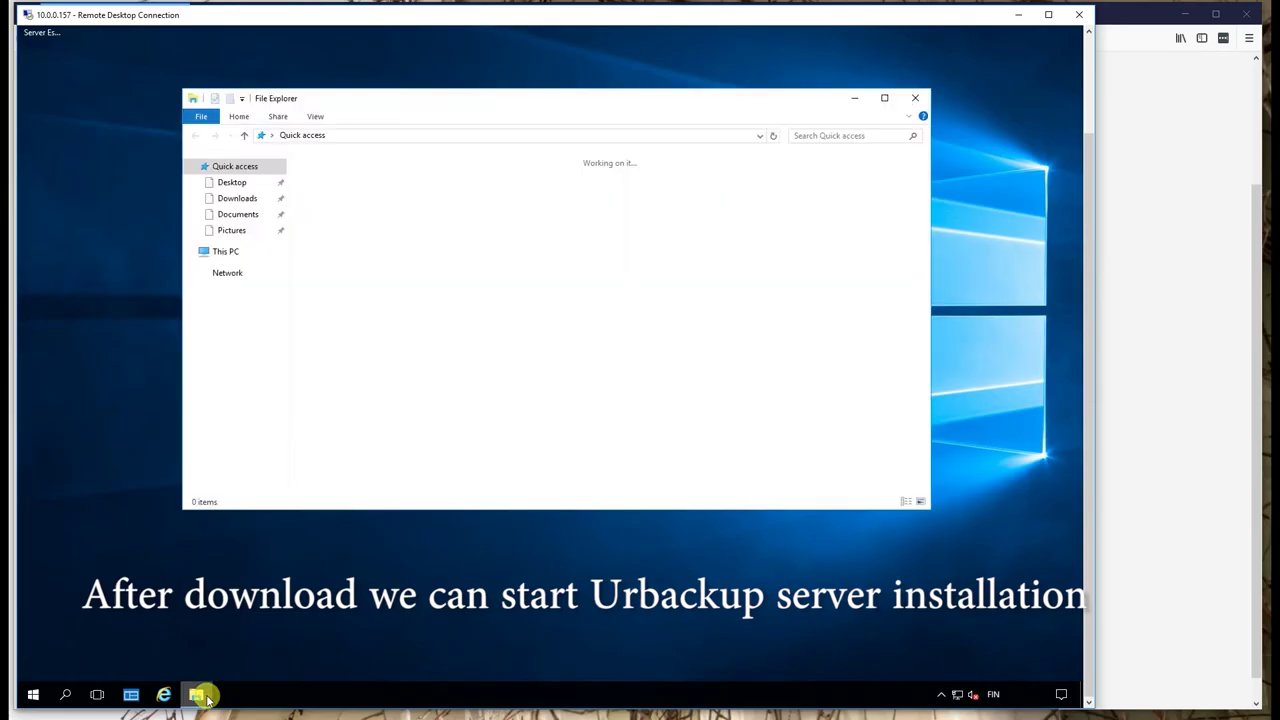
left_click(230, 204)
left_click(351, 175)
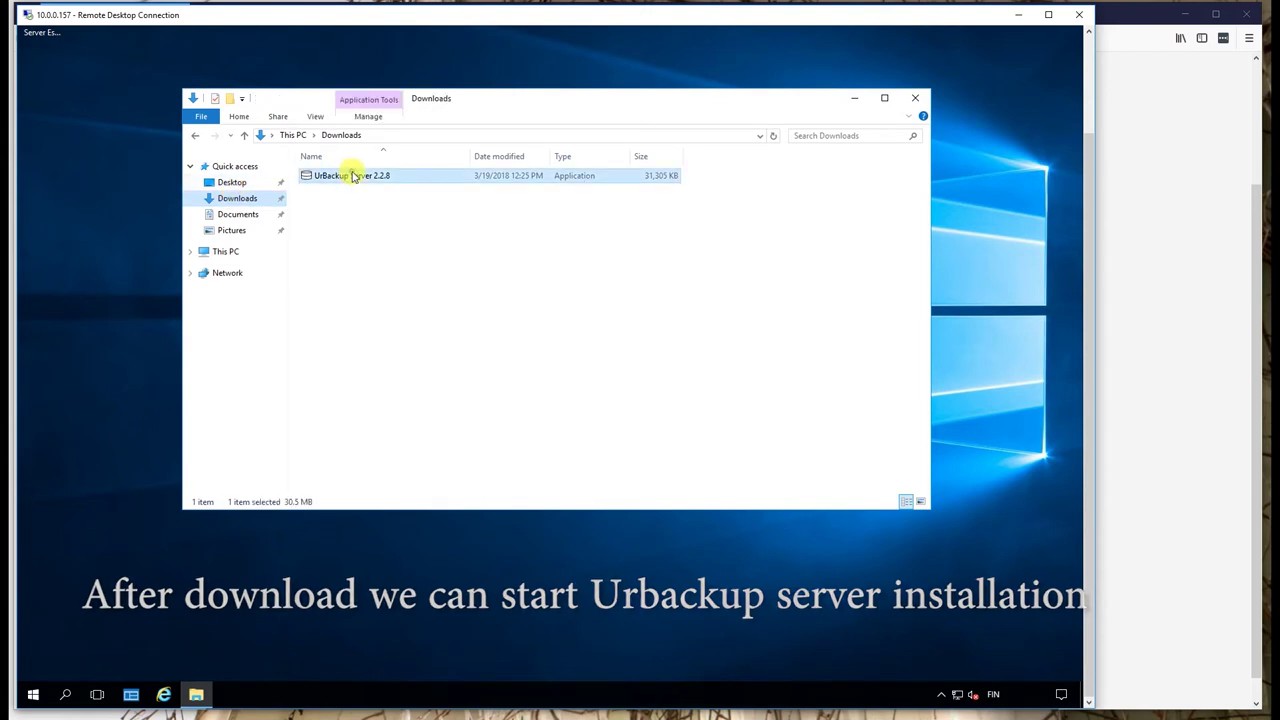
double_click(352, 175)
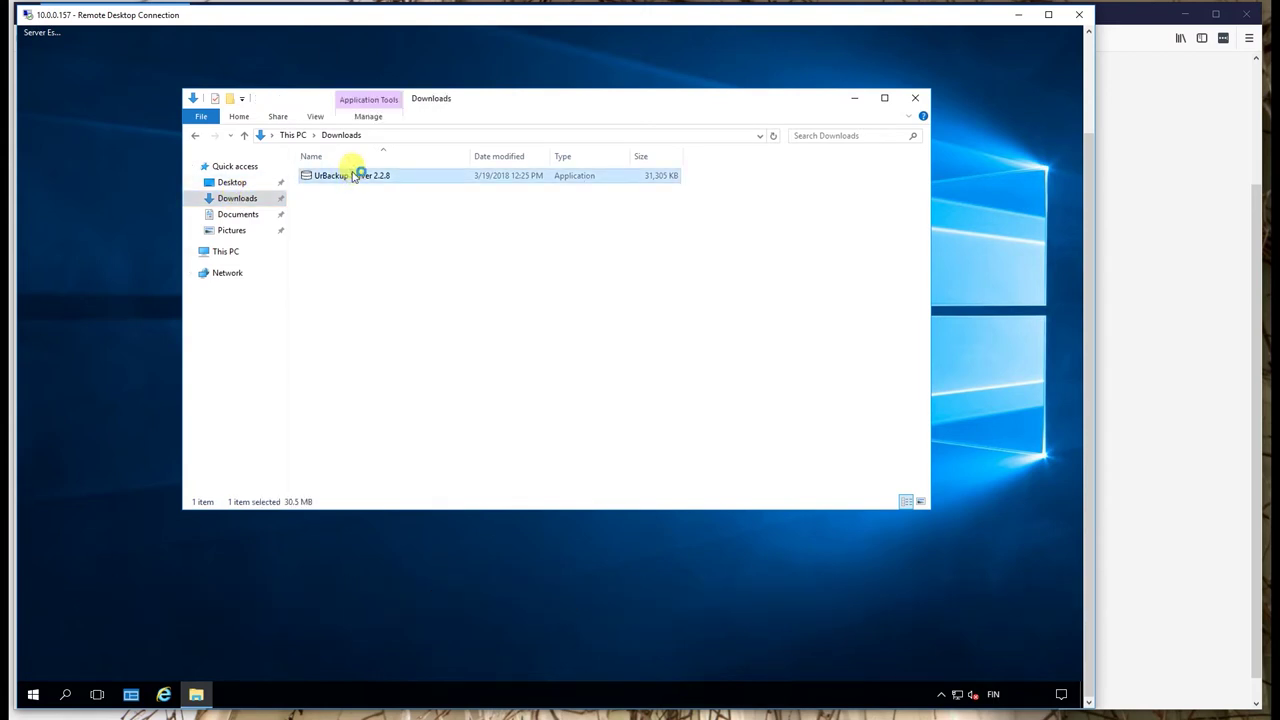
left_click(552, 331)
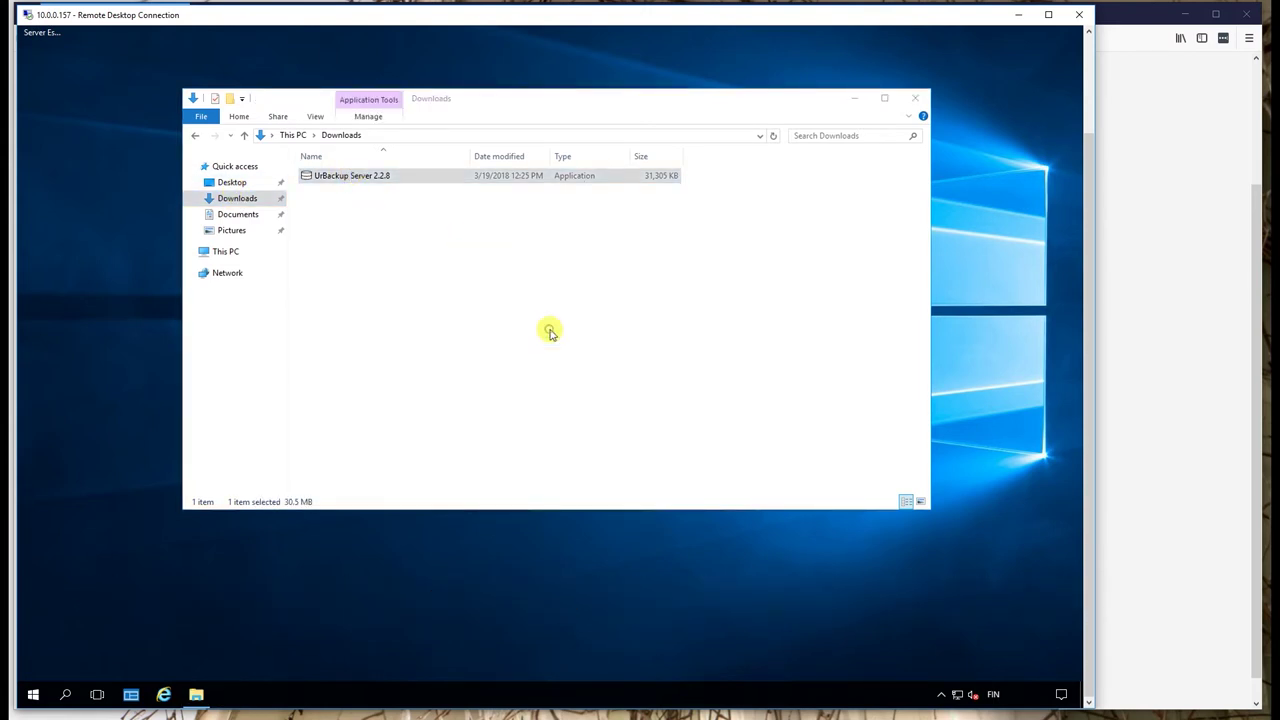
Install UrBackup Server 2.2.8 in C:\Program Files\UrBackupServer and finish the setup.
left_click(624, 408)
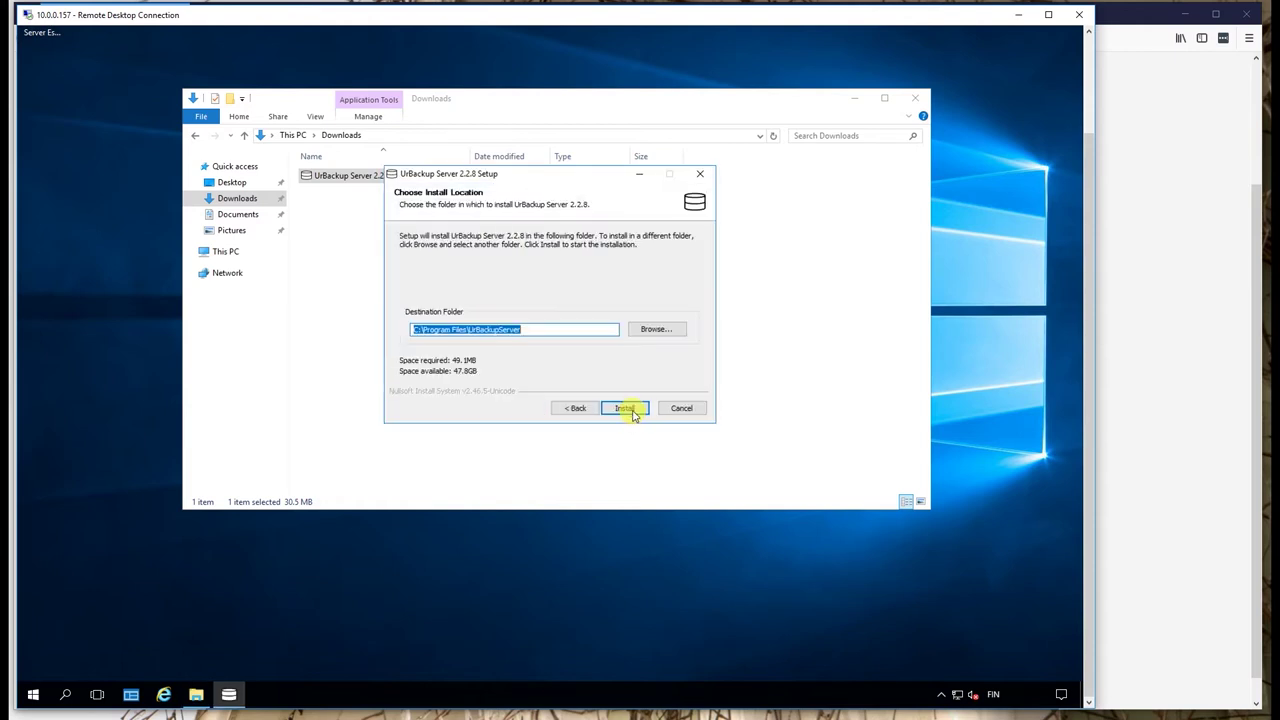
left_click(627, 408)
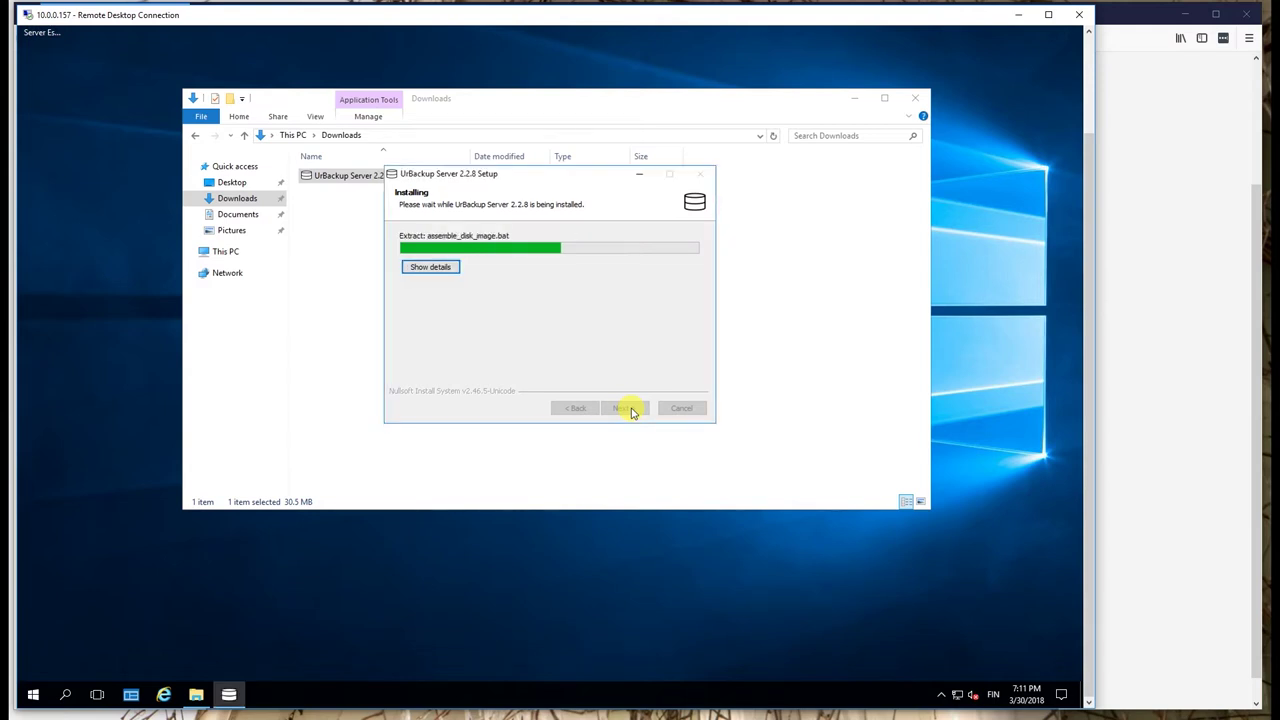
mouse_move(229, 694)
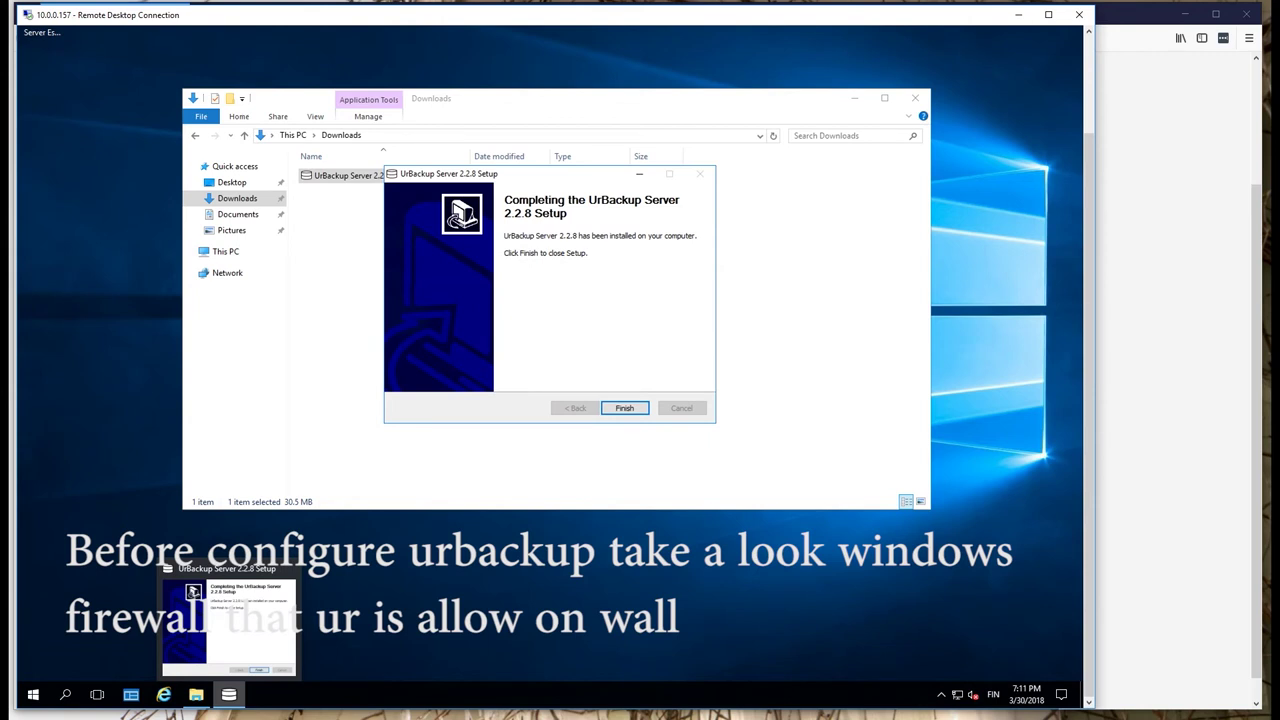
left_click(606, 405)
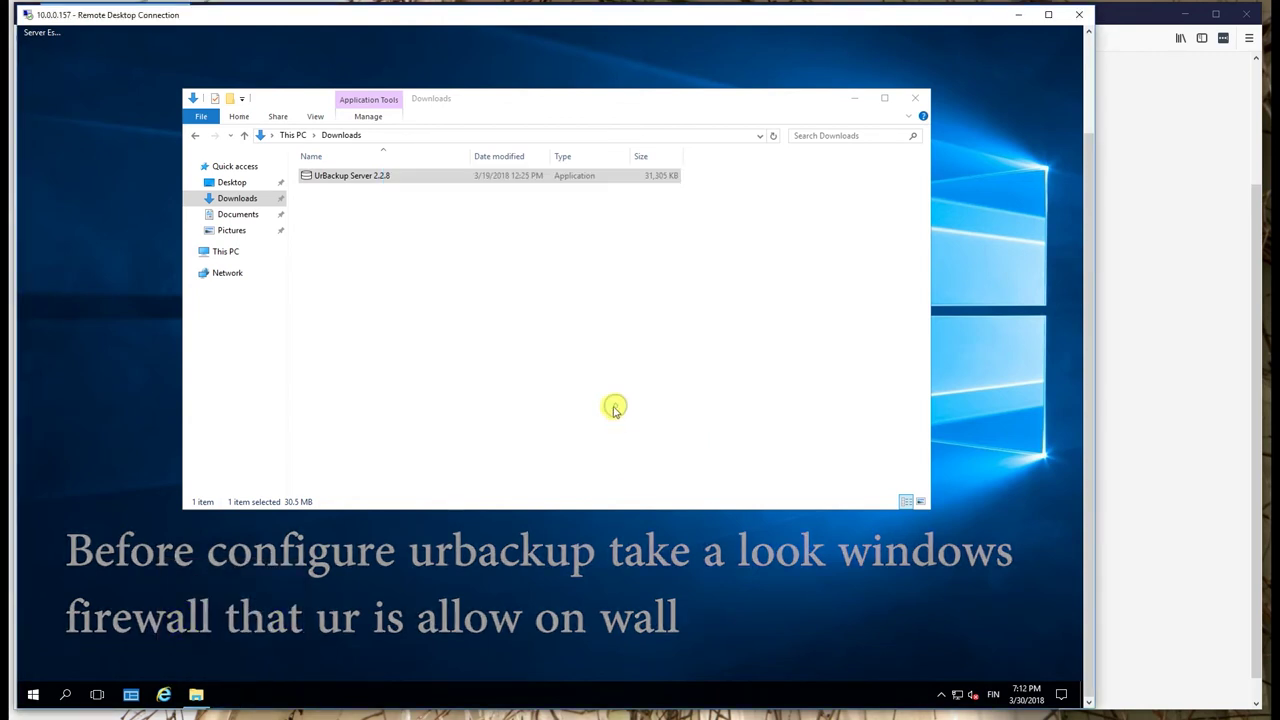
Search the server for "firewall" and open Windows Firewall with Advanced Security.
left_click(30, 697)
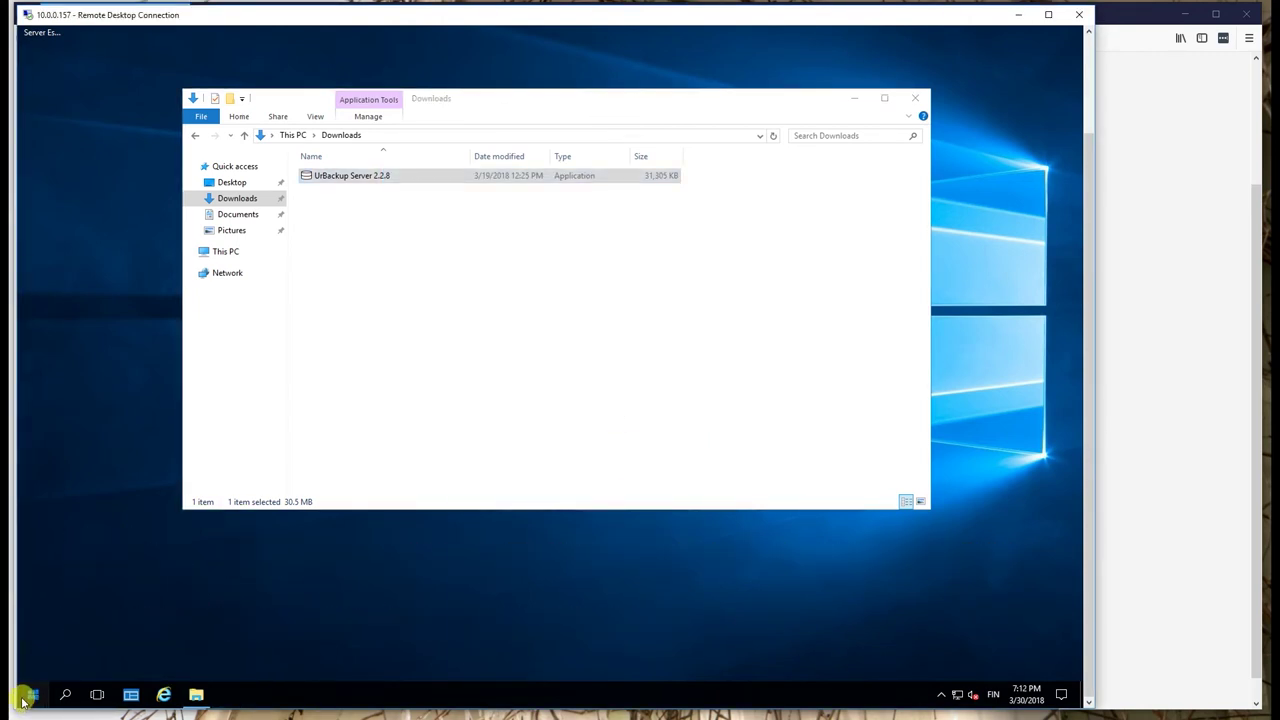
left_click(24, 700)
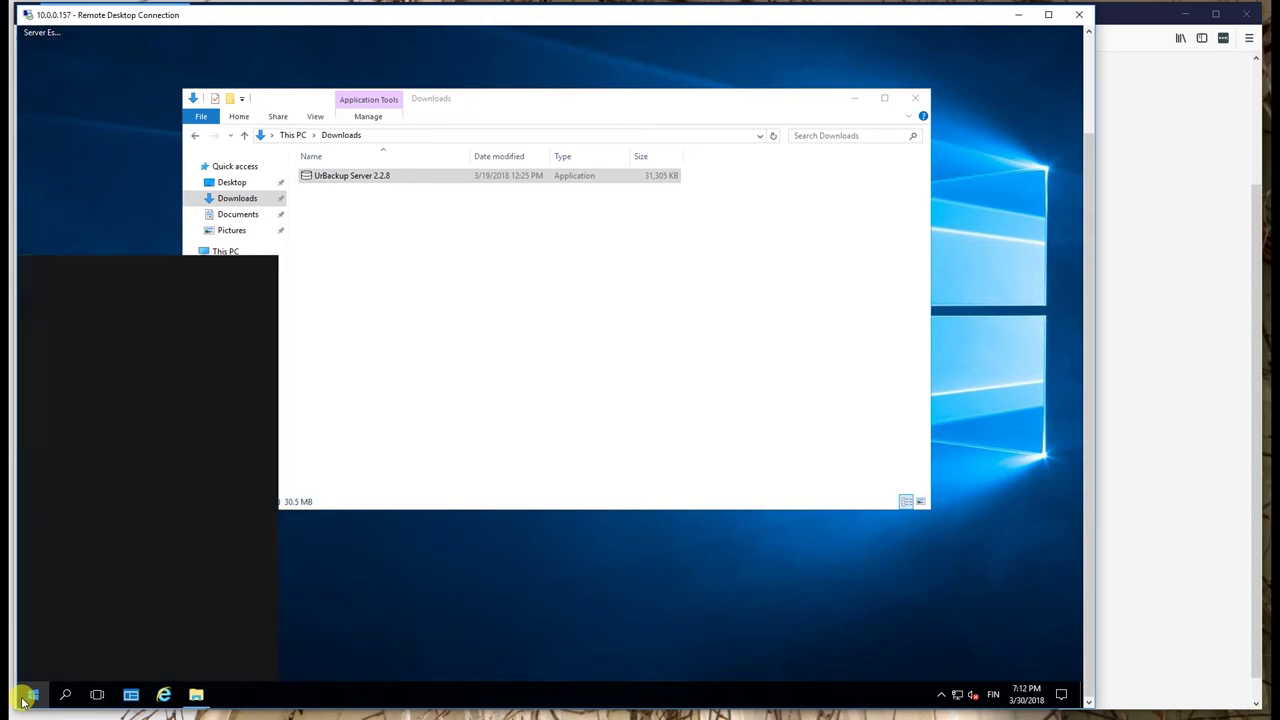
type("firewall")
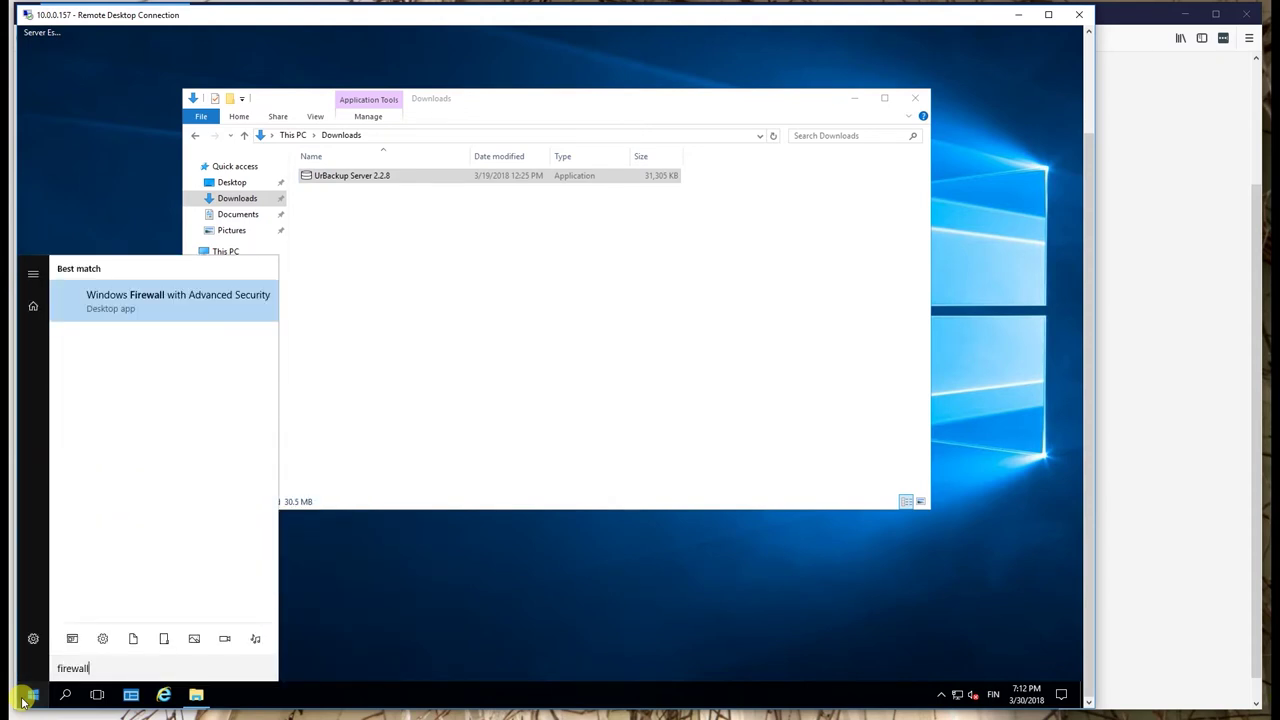
left_click(24, 703)
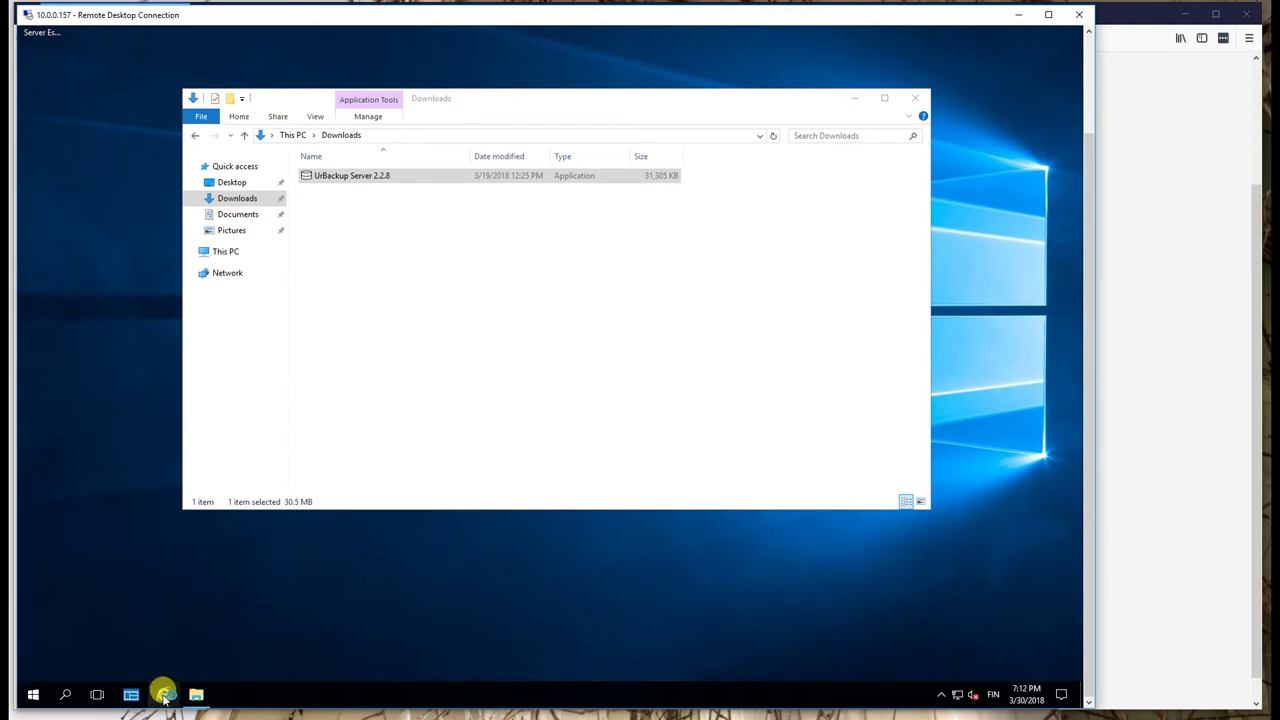
Start Internet Explorer and complete its initial setup without using the recommended settings.
left_click(163, 695)
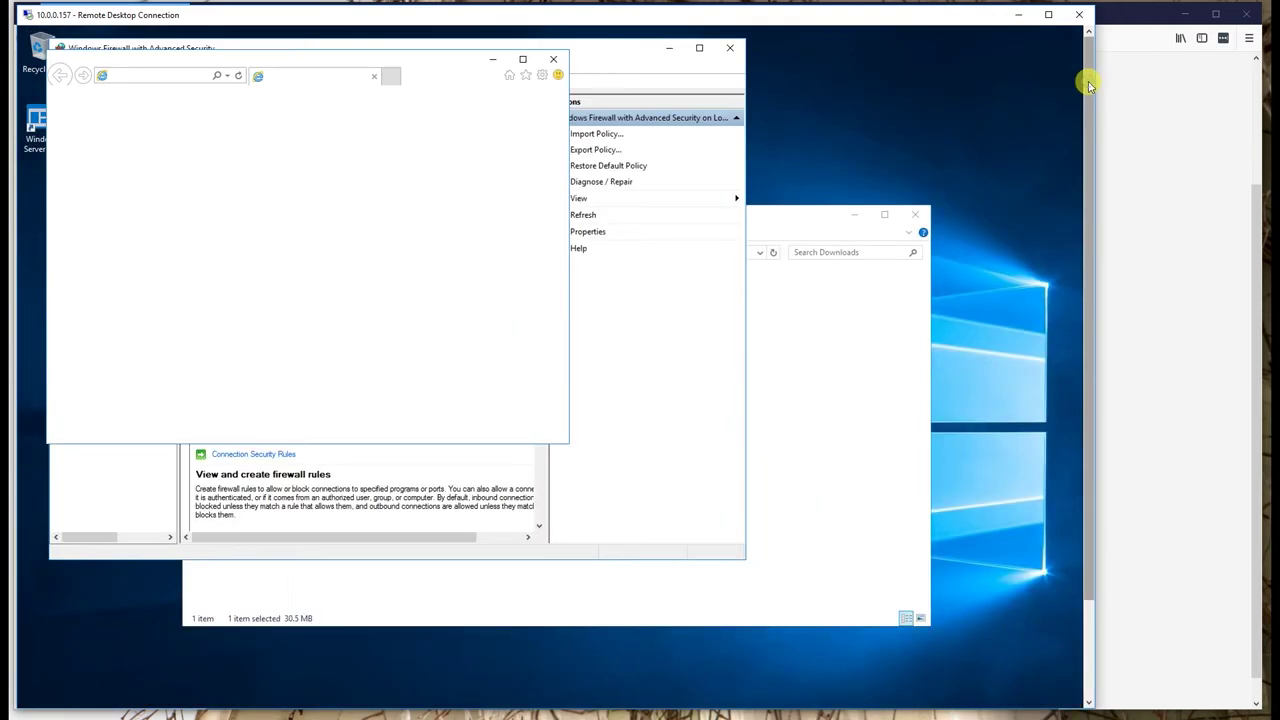
left_click(265, 260)
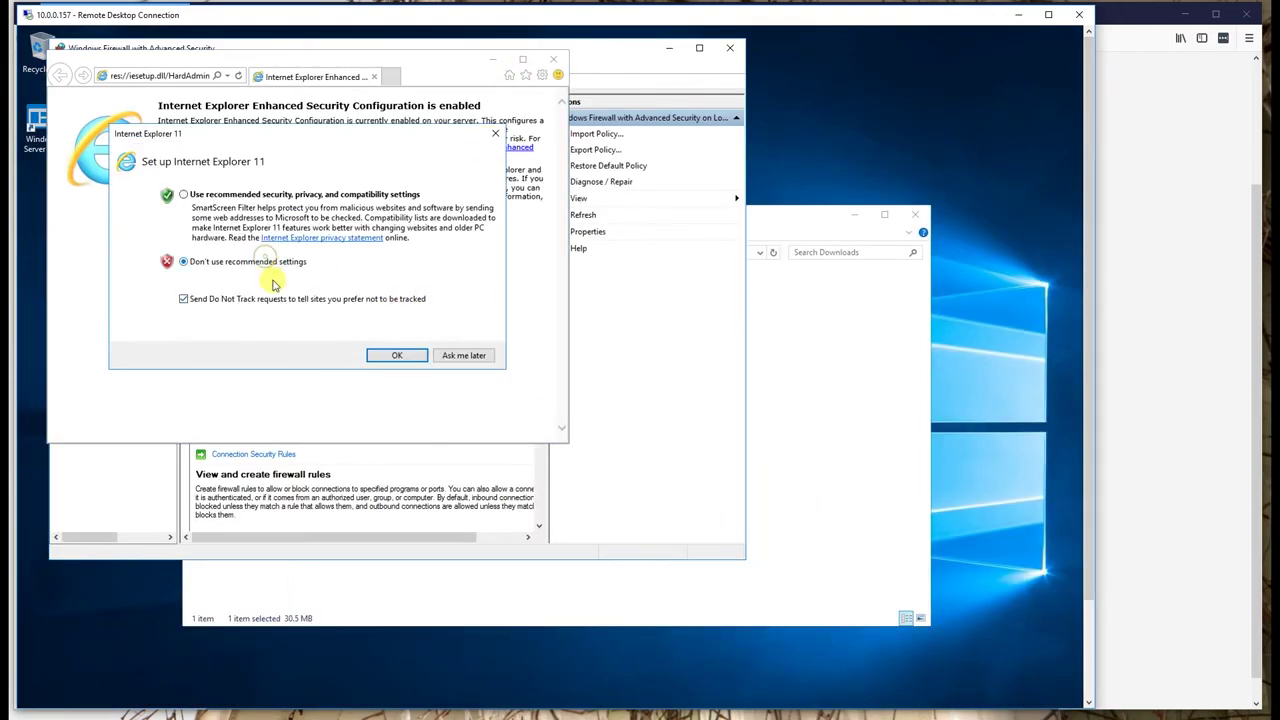
left_click(393, 355)
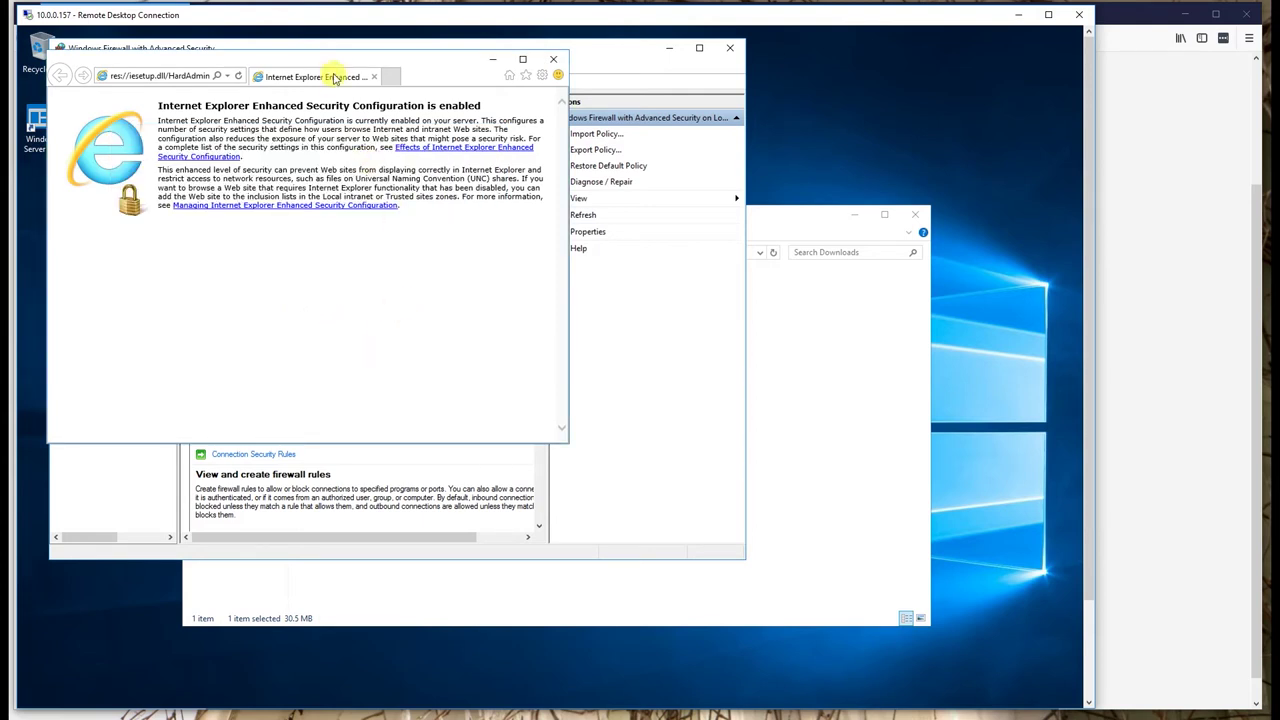
Examine the program, protocol, port and advanced settings of the UrBackup Windows Server inbound rule and close the firewall console.
left_click(100, 113)
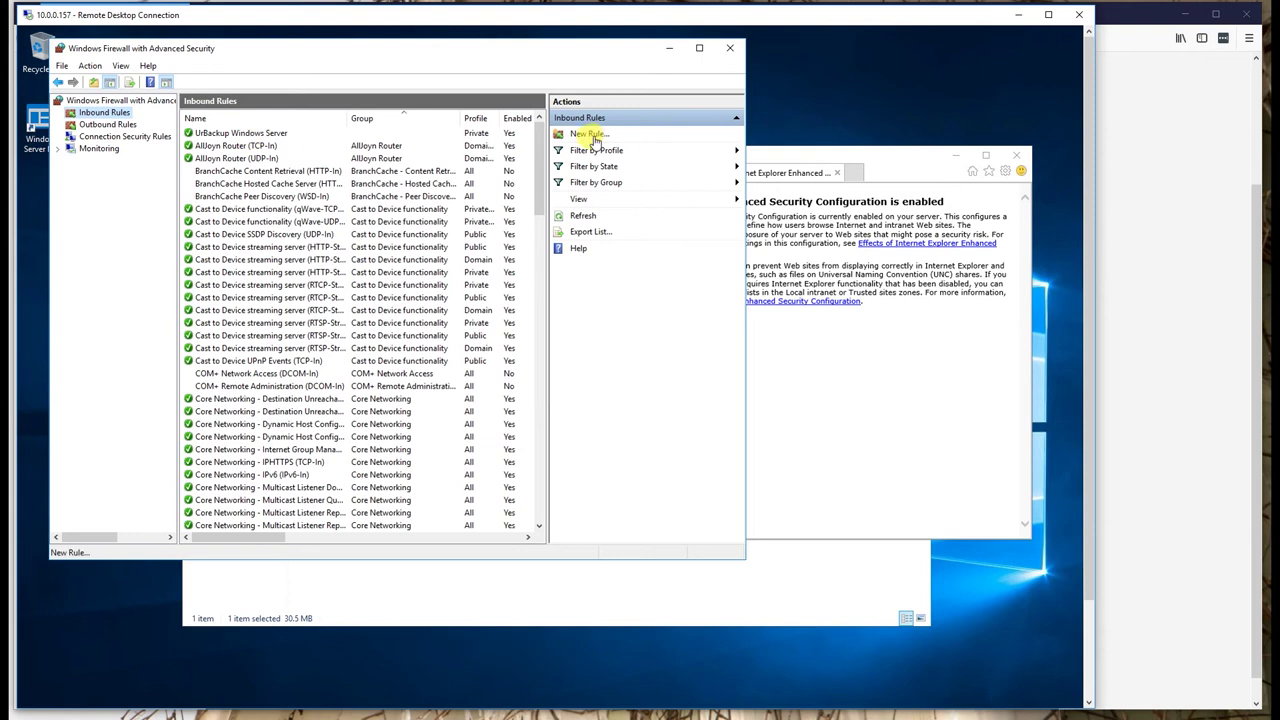
left_click(278, 132)
double_click(280, 132)
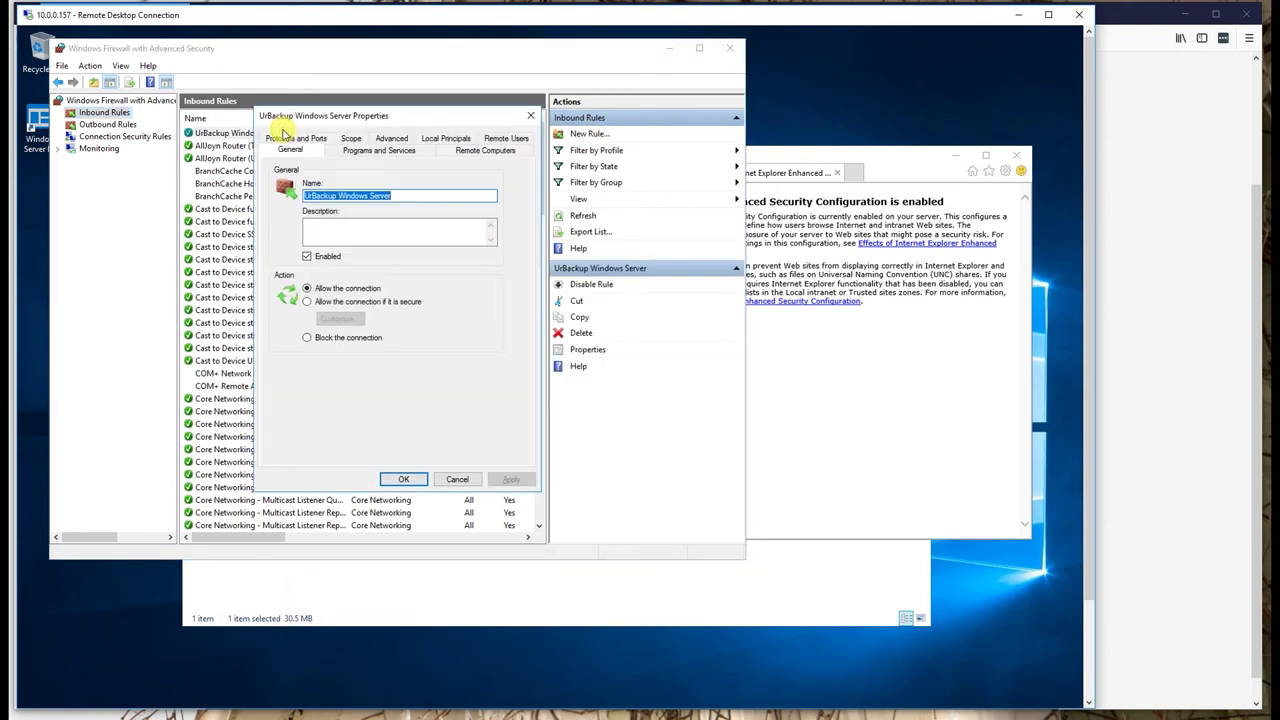
left_click(378, 150)
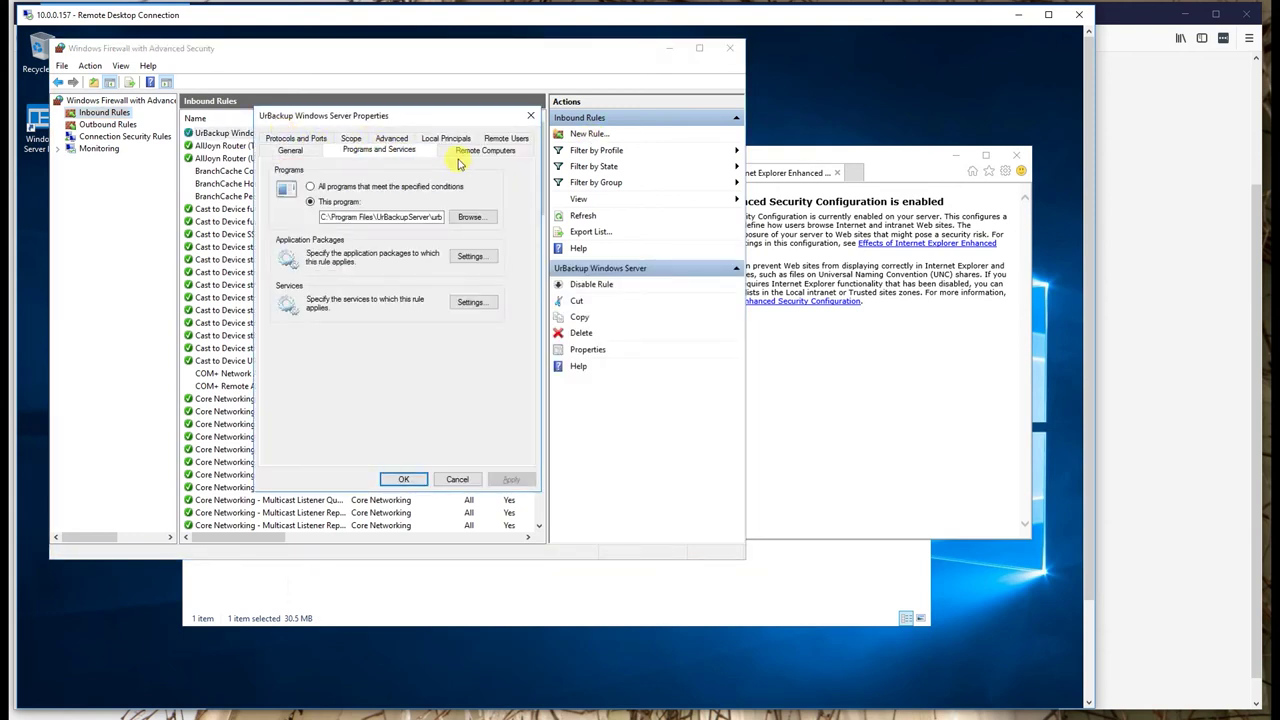
left_click(465, 150)
left_click(300, 137)
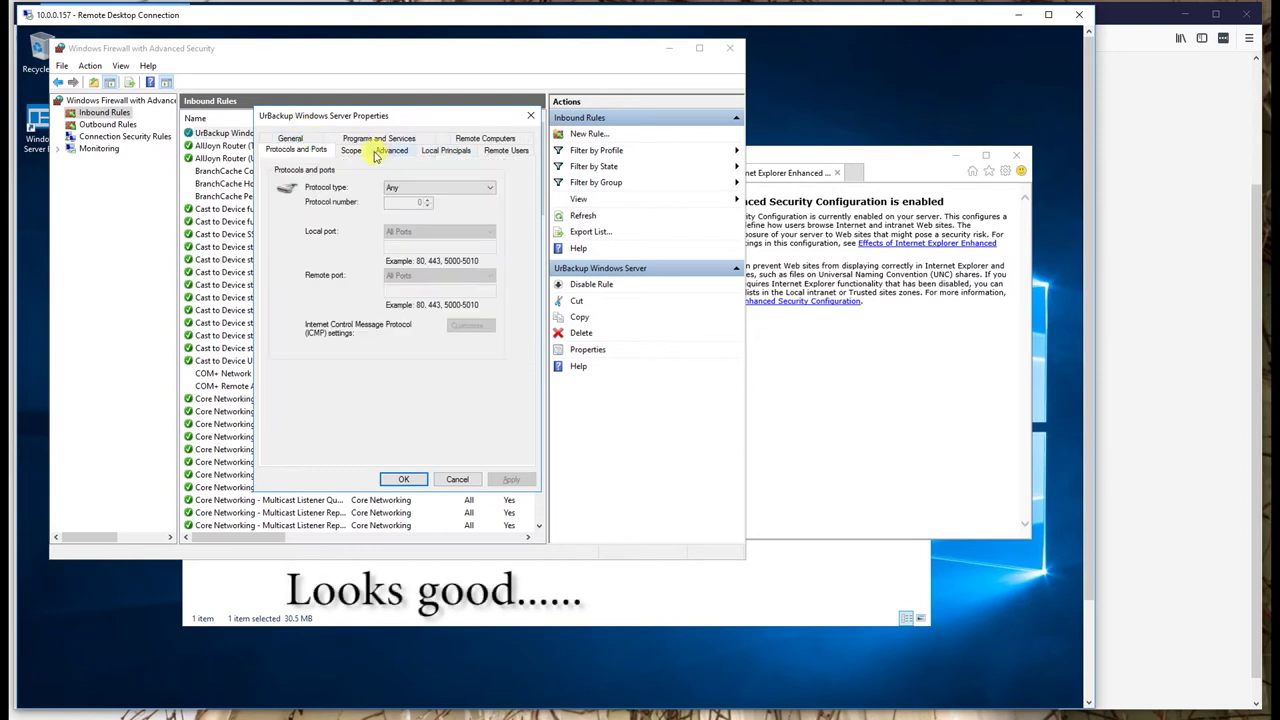
left_click(378, 150)
left_click(351, 150)
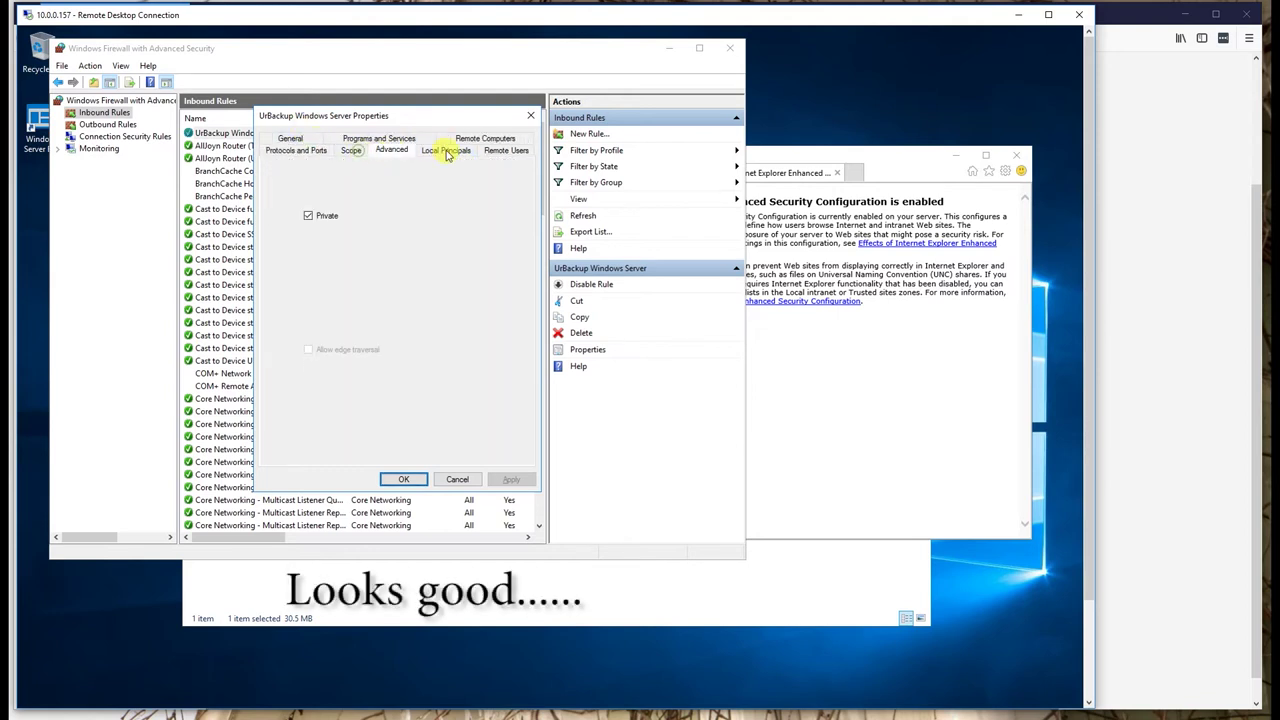
left_click(533, 116)
left_click(730, 48)
Try to open localhost:55414 in Internet Explorer, adding the blocked website to the trusted sites and dismissing the remaining block notice.
left_click(608, 172)
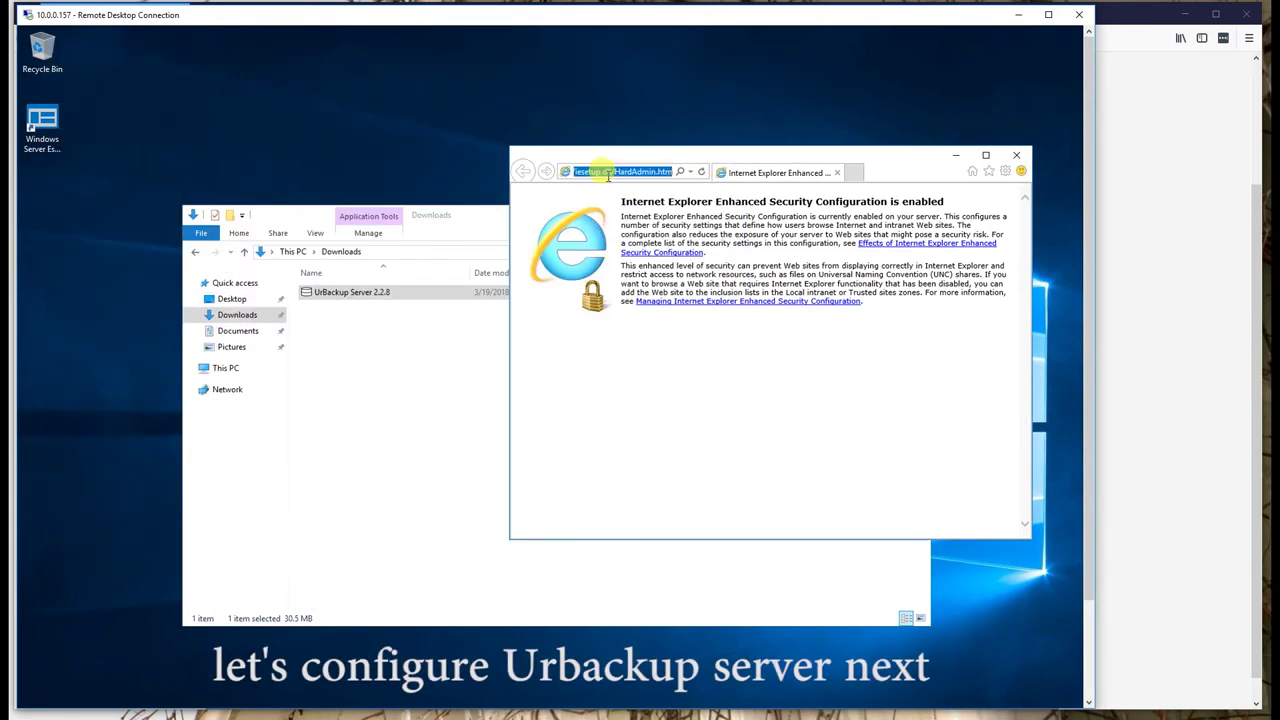
type("localhost")
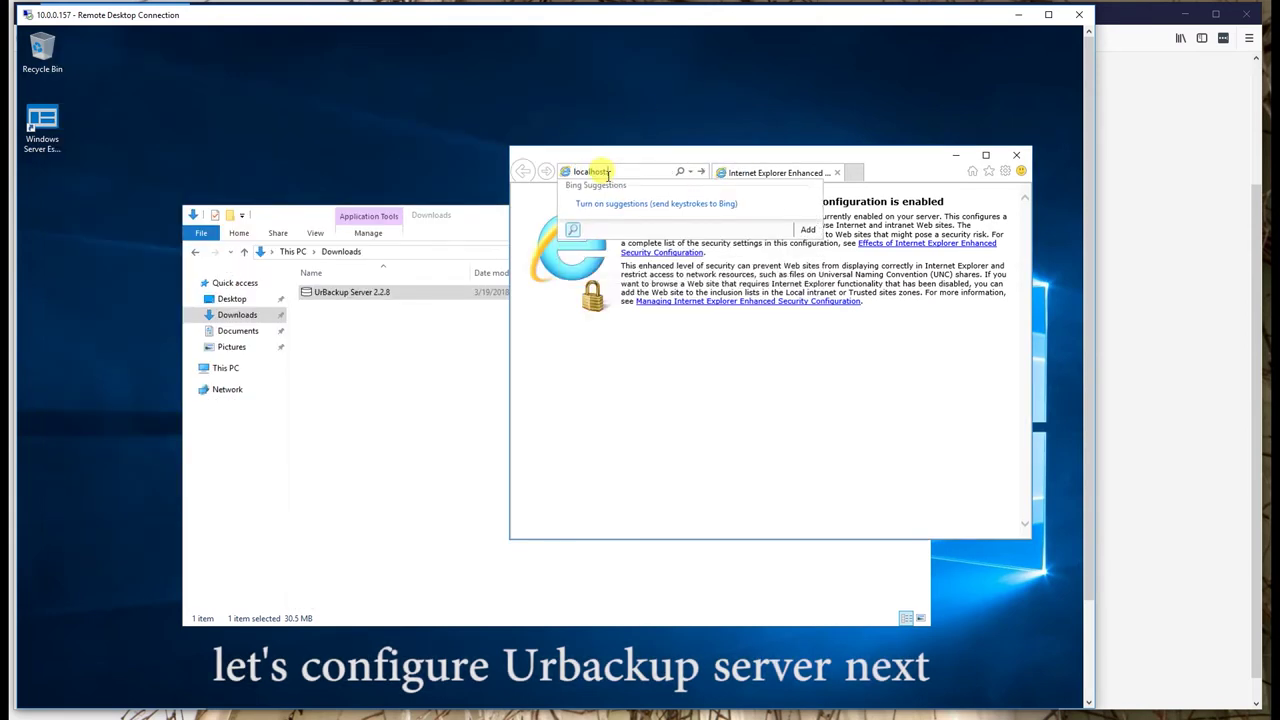
type(":55414")
key("Return")
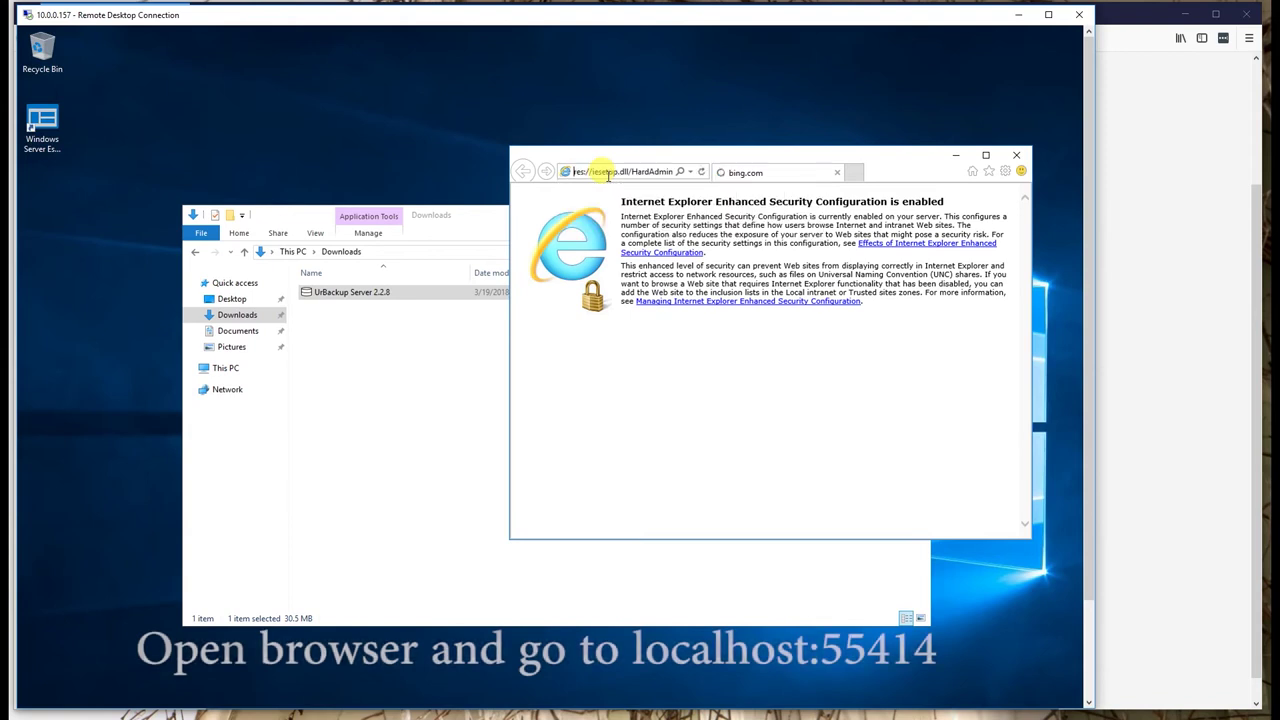
left_click(652, 431)
left_click(640, 399)
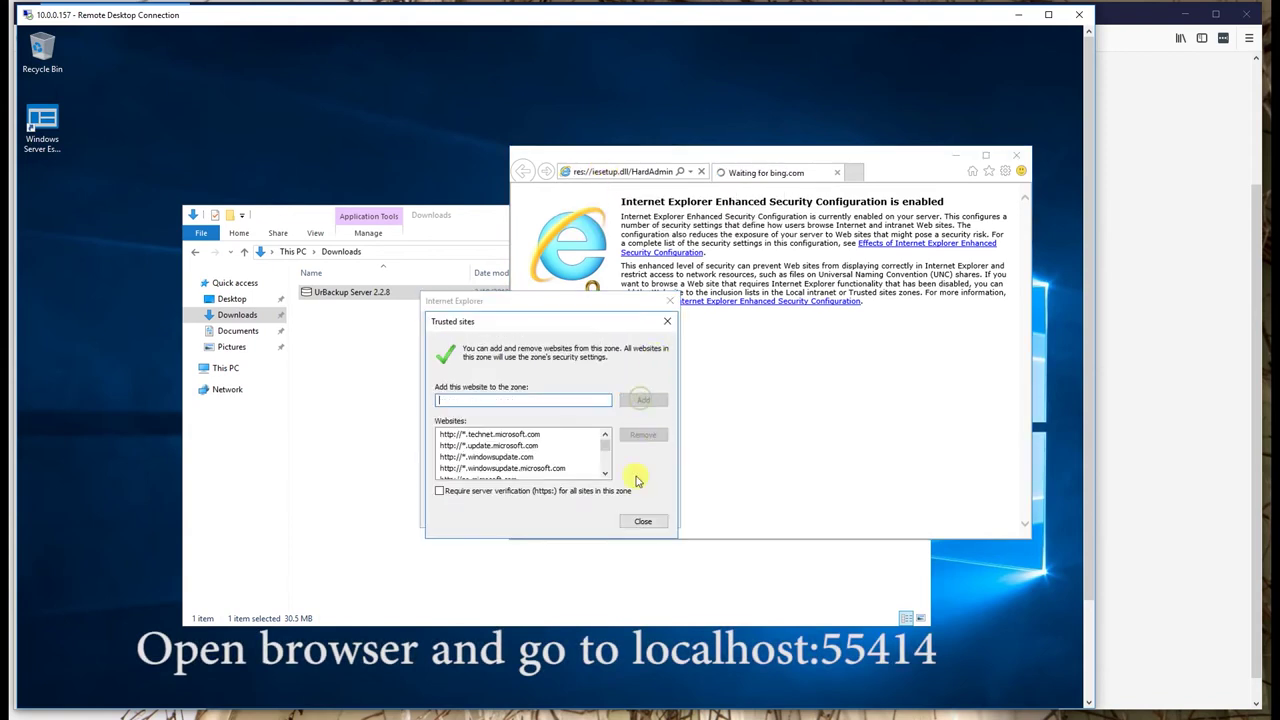
left_click(642, 521)
left_click(644, 327)
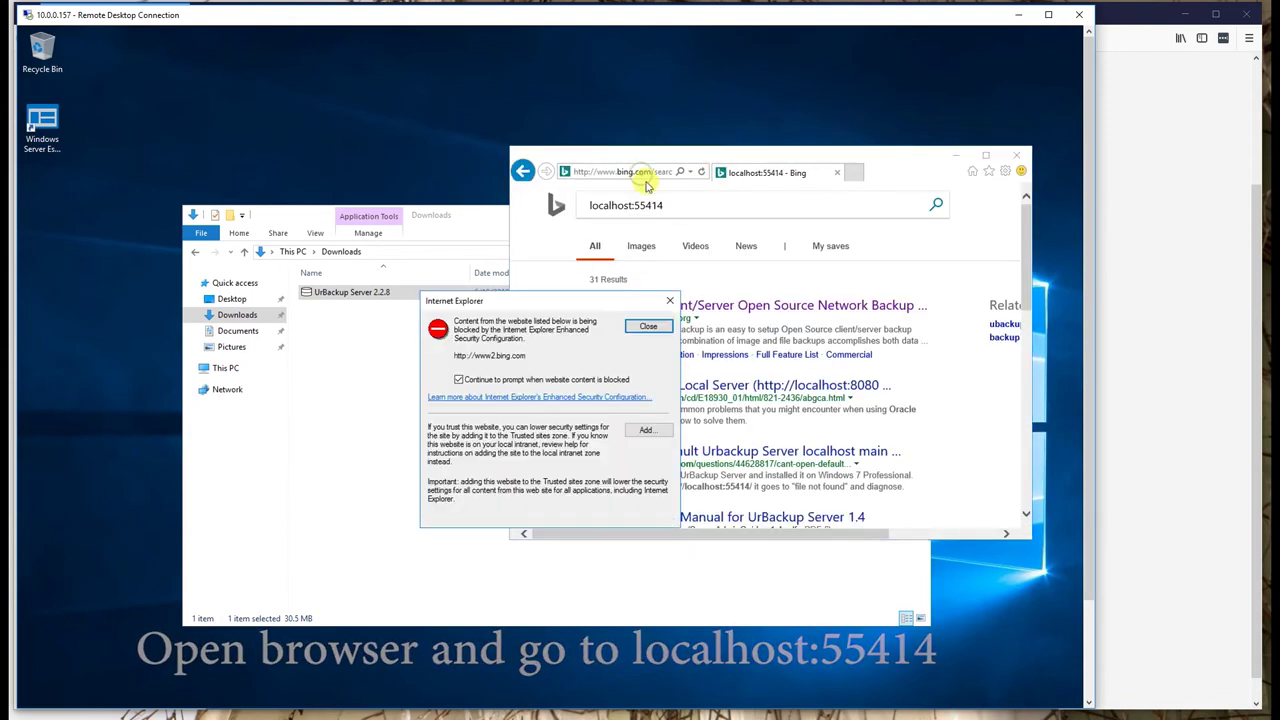
left_click(646, 325)
left_click(686, 200)
key("ctrl+c")
left_click(631, 172)
key("ctrl+v")
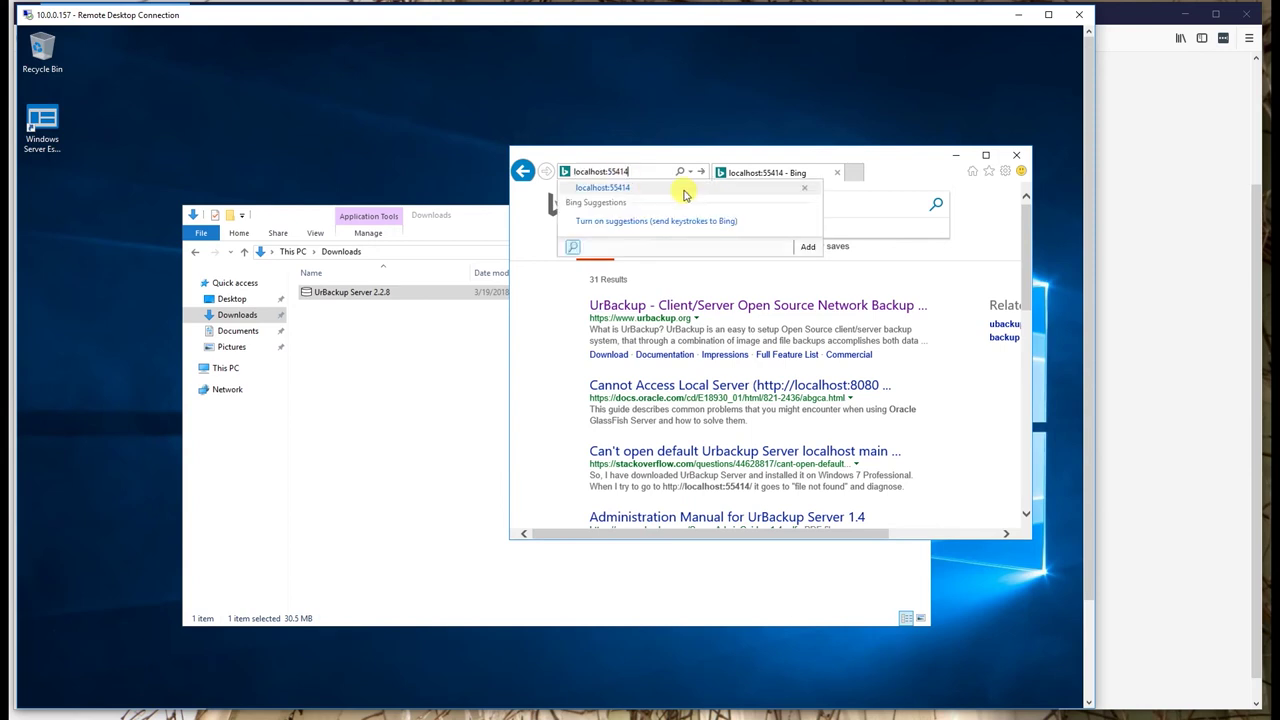
type("h")
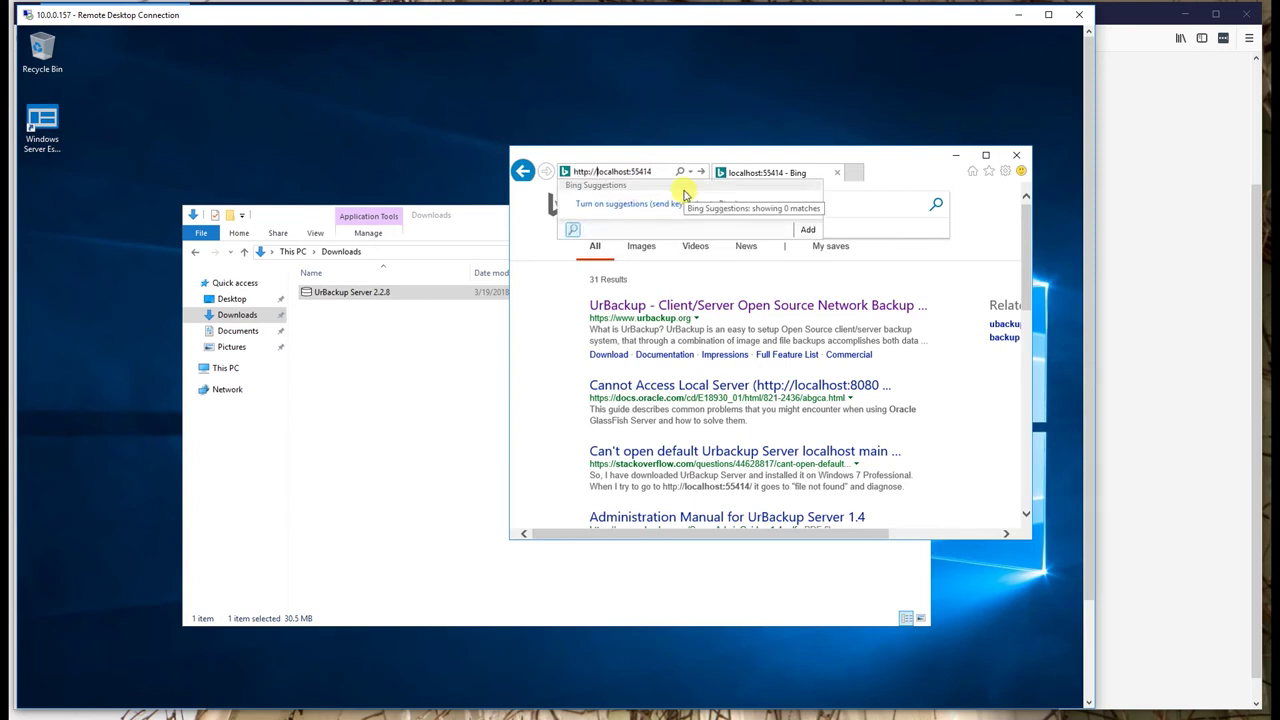
type("ttp://")
key("Return")
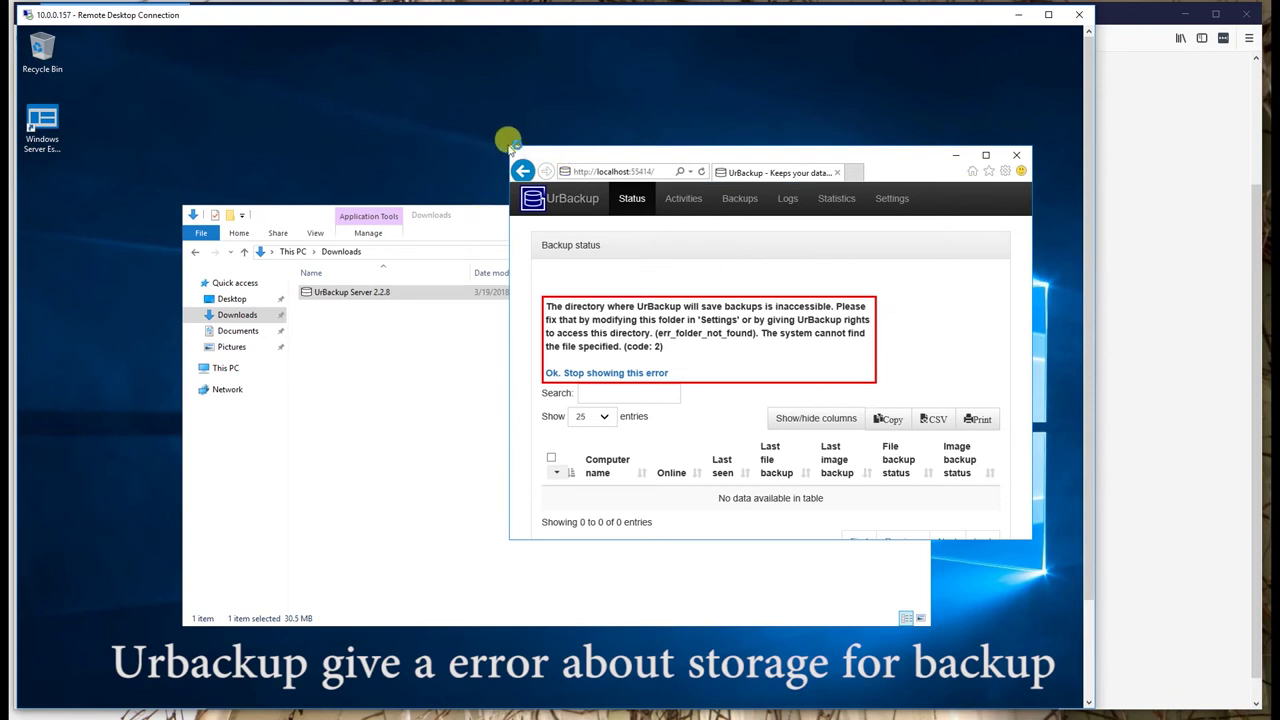
Enlarge the browser window, dismiss the backup directory error and open the UrBackup settings.
left_click_drag(504, 141, 52, 42)
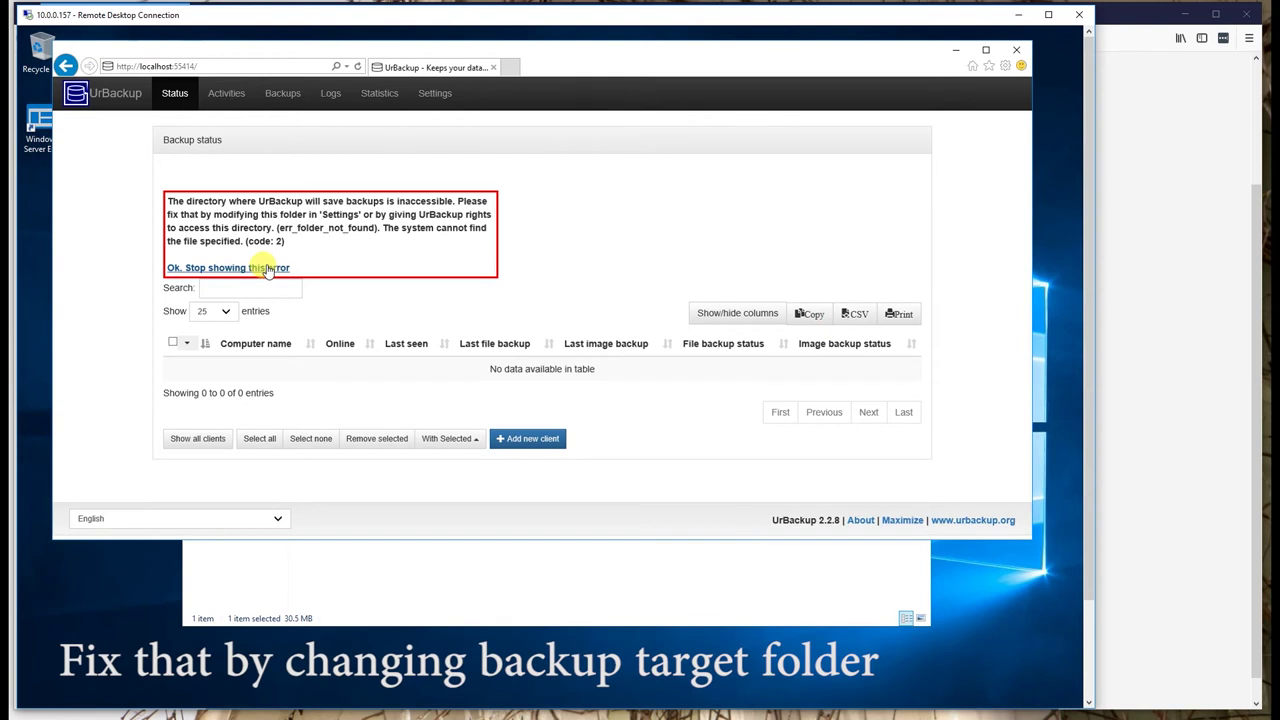
left_click(196, 267)
left_click(434, 108)
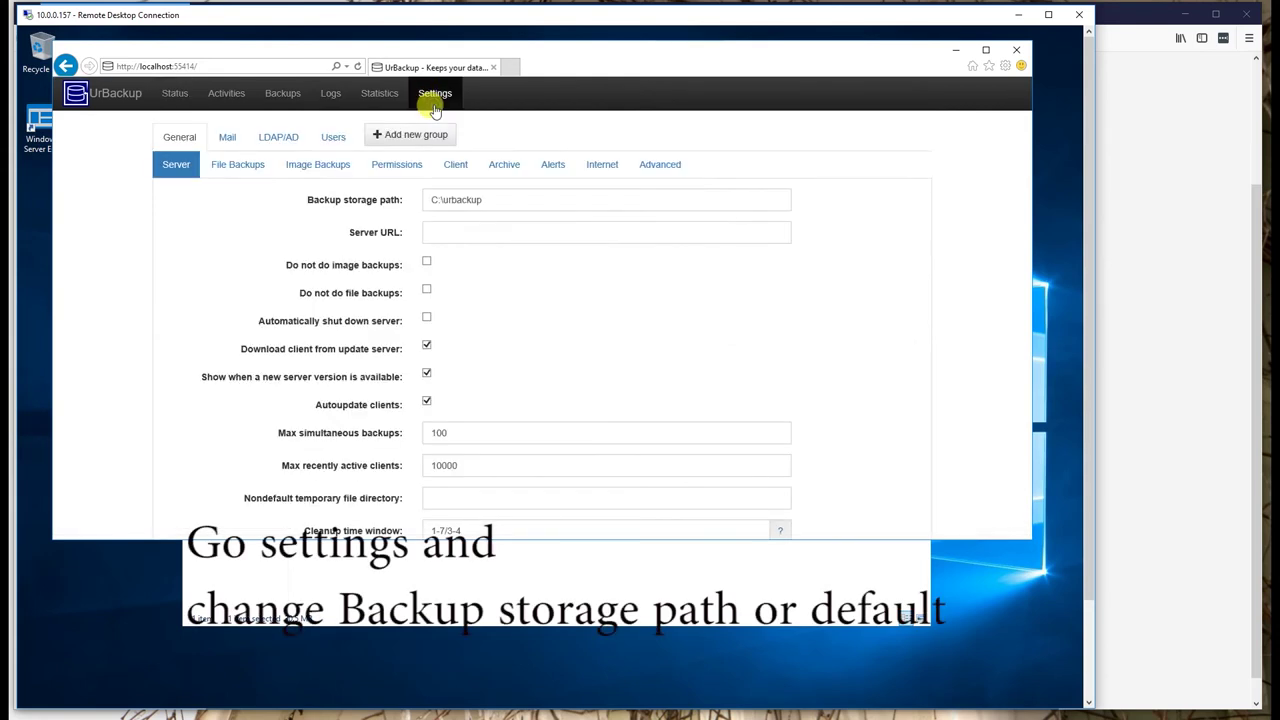
Review the general server settings in UrBackup, including the backup storage path.
triple_click(437, 199)
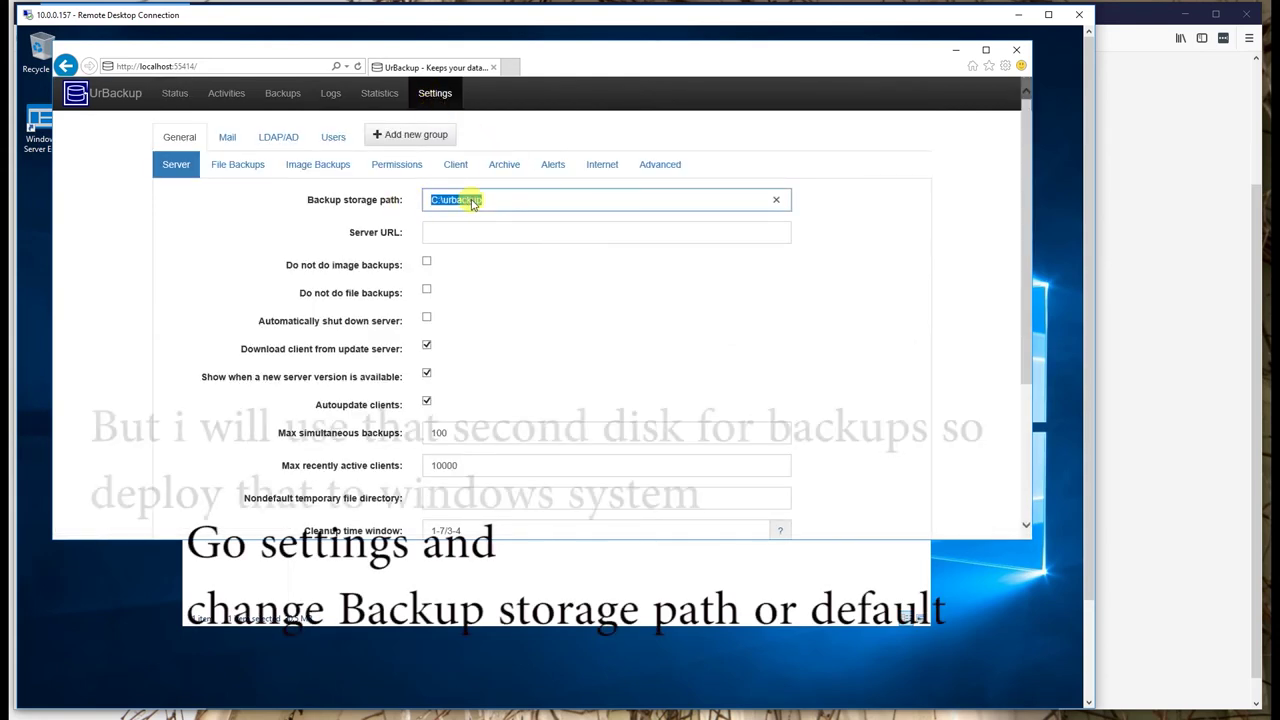
right_click(476, 201)
left_click(501, 245)
scroll(1033, 483, "down", 3)
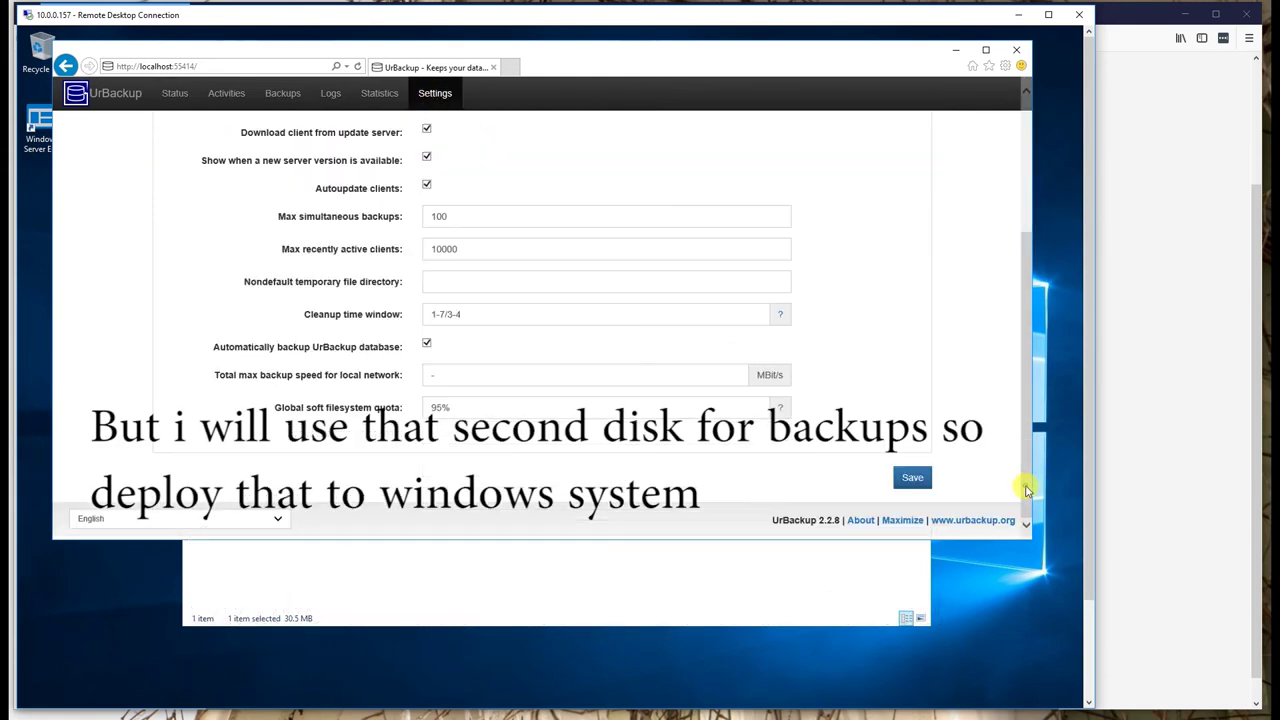
scroll(1040, 400, "up", 3)
Check in File Explorer which drives This PC offers.
left_click(503, 622)
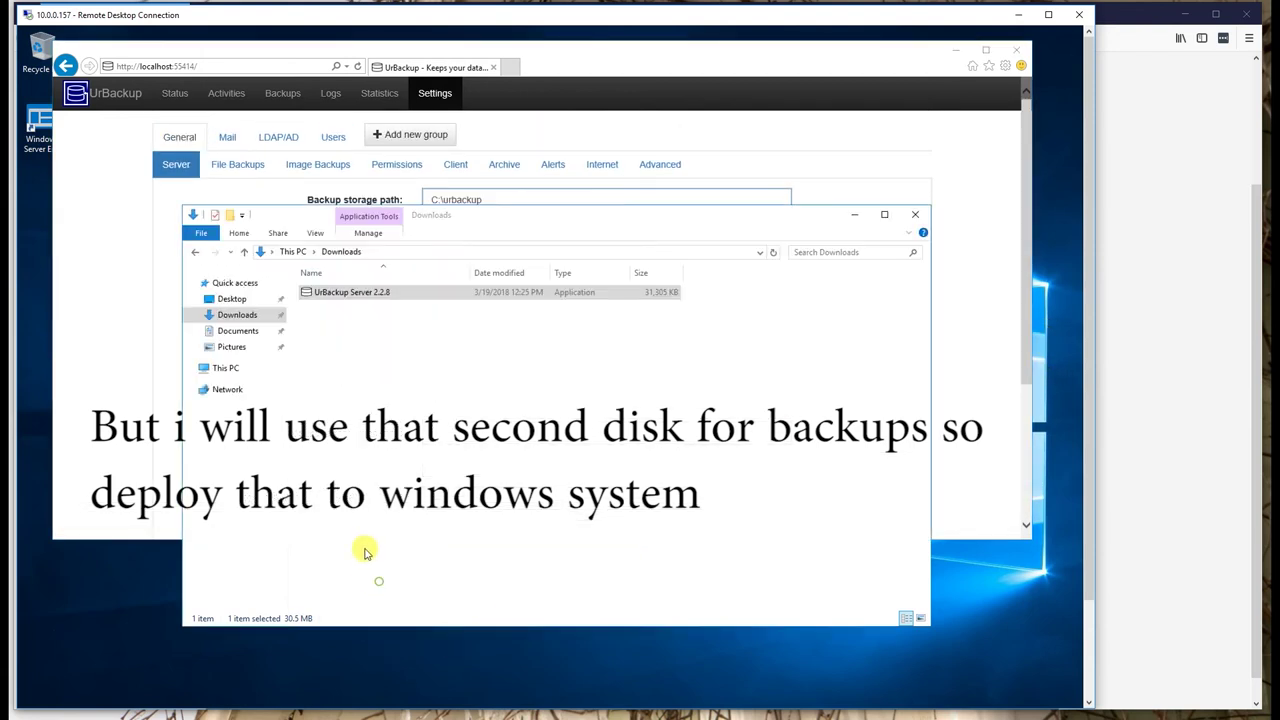
left_click(251, 367)
left_click(407, 401)
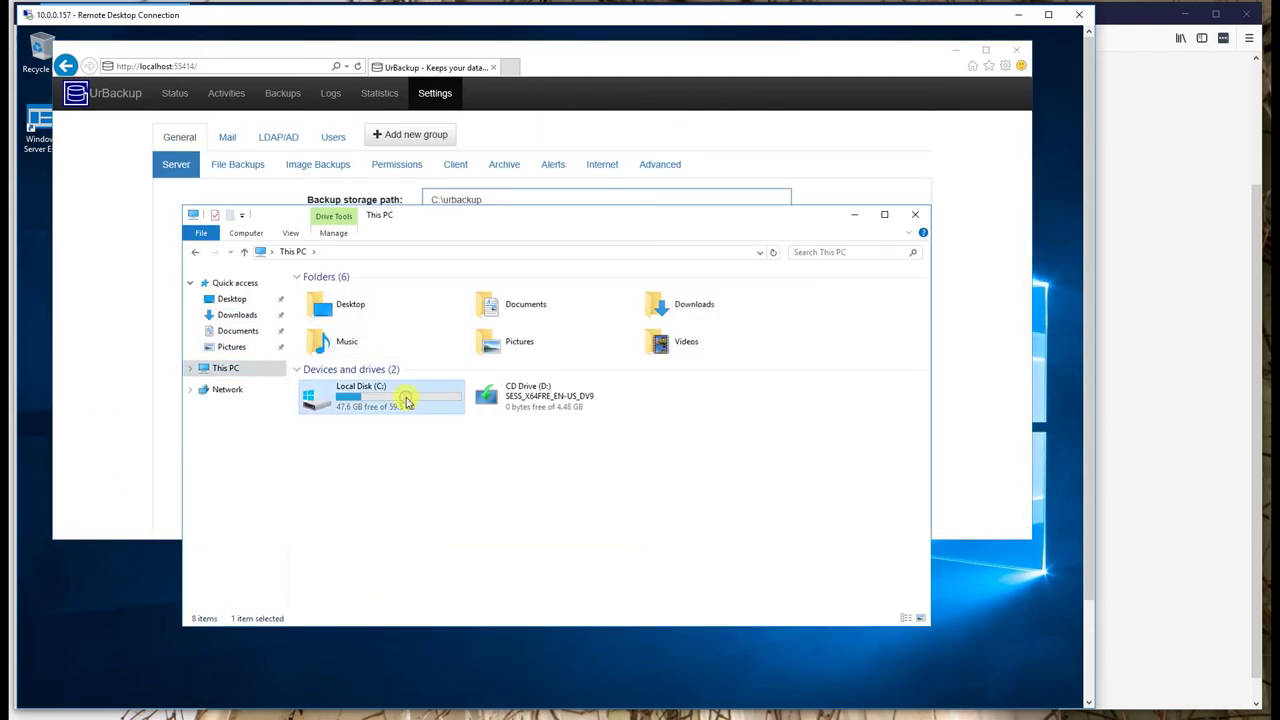
Start Server Manager from This PC, launch Computer Management from its tools and minimize Server Manager.
right_click(240, 367)
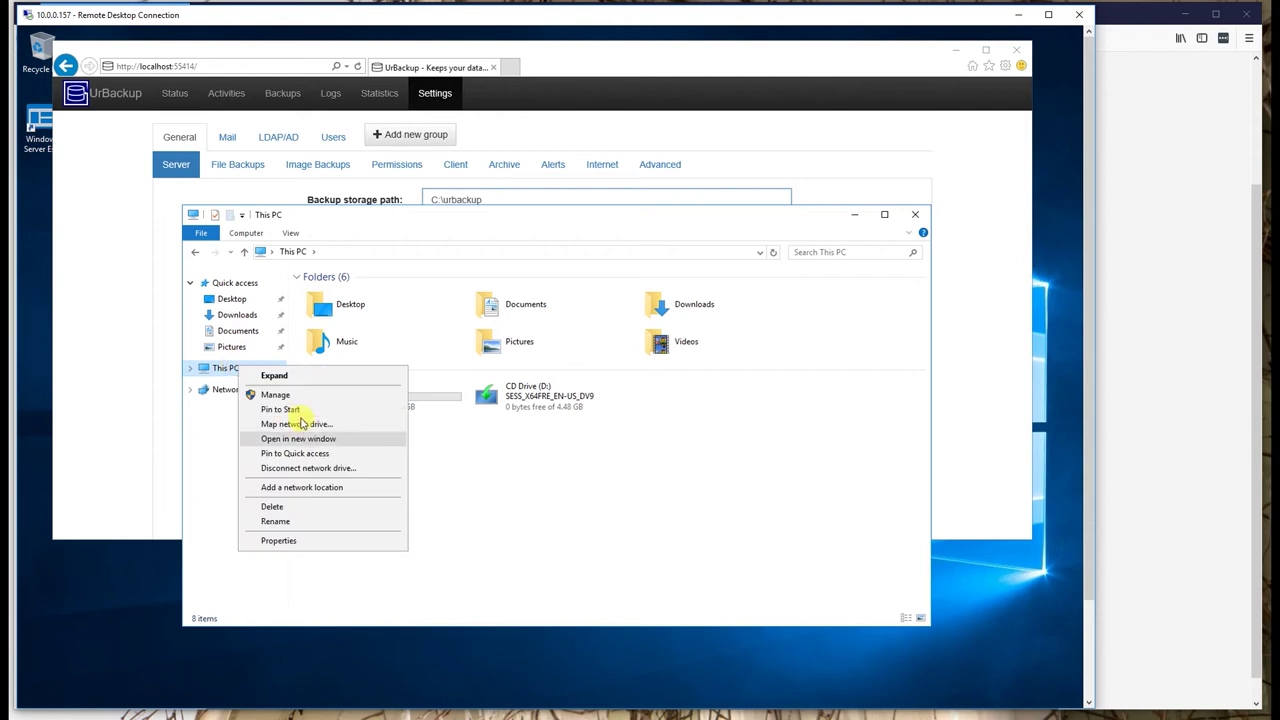
left_click(290, 401)
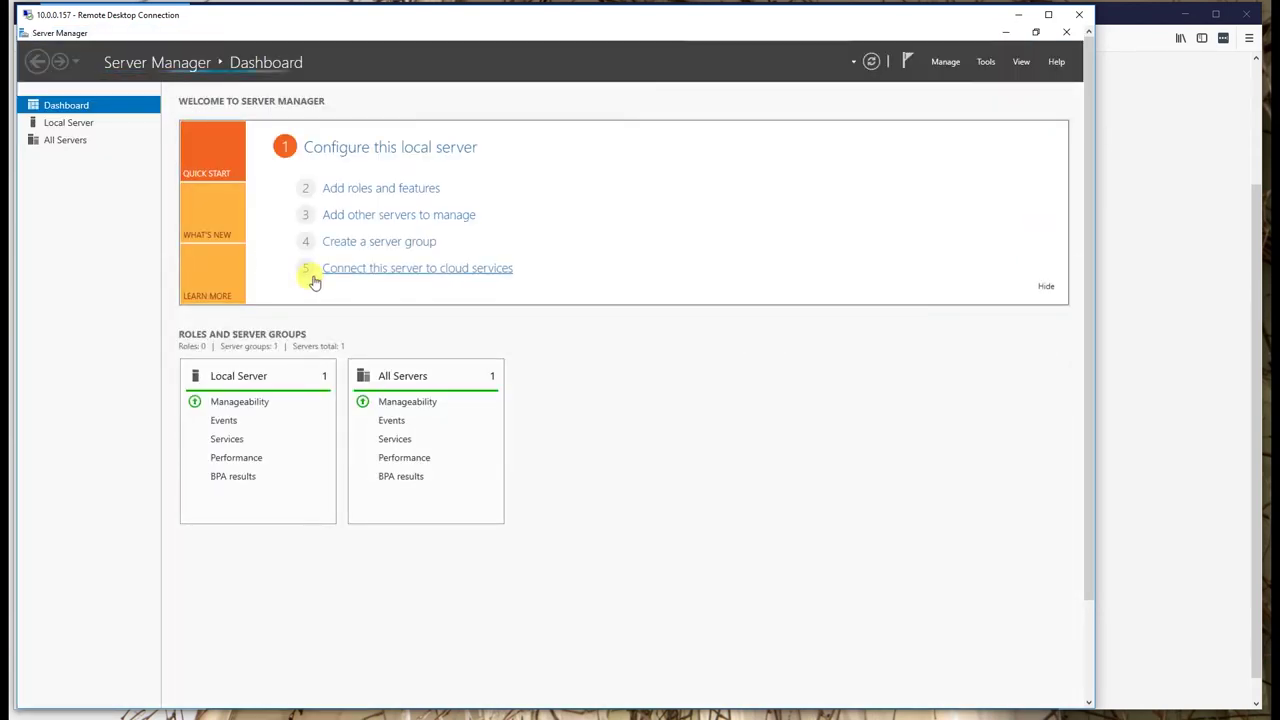
left_click(950, 64)
left_click(985, 63)
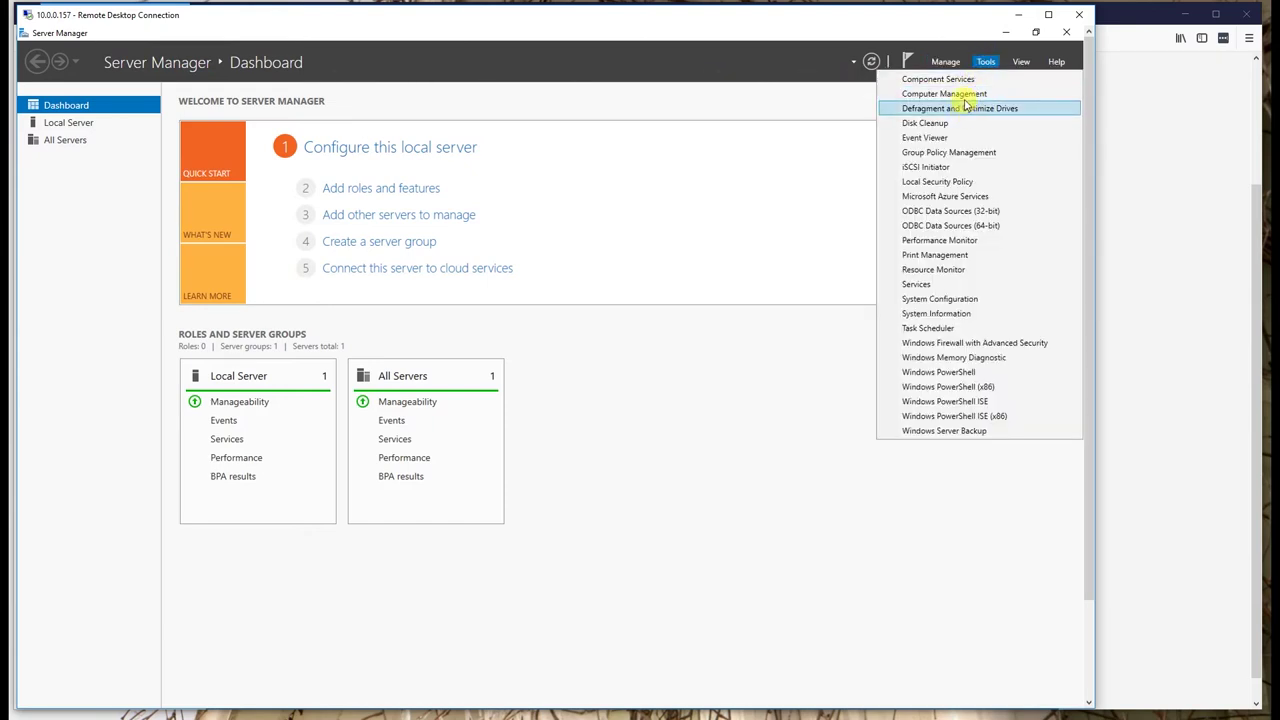
left_click(944, 94)
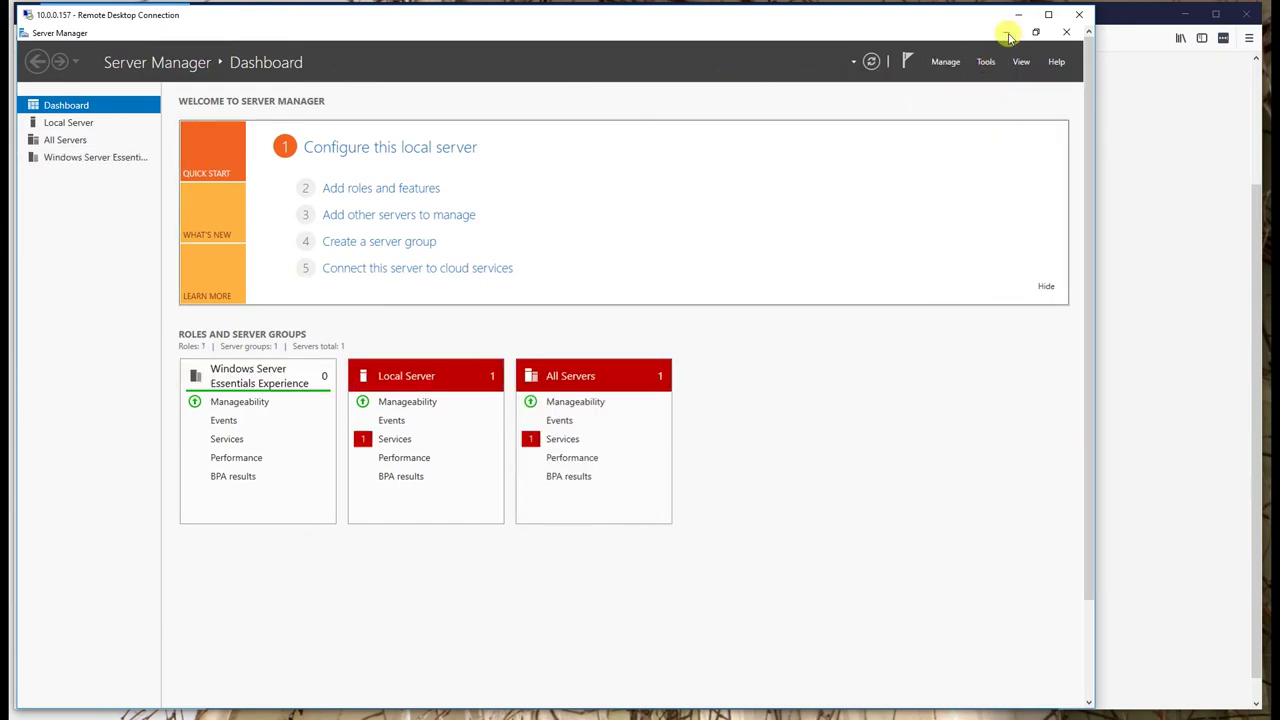
left_click(1008, 33)
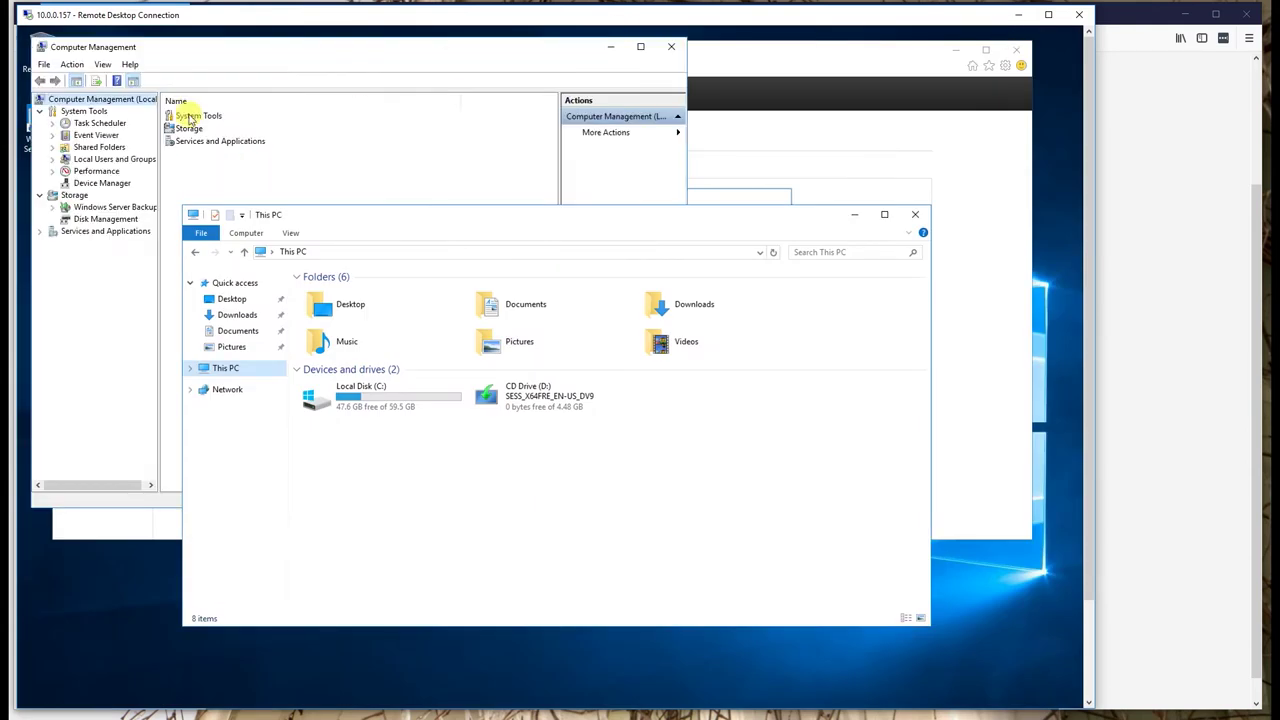
In Disk Management, initialize Disk 1 as MBR and create a 1007526 MB NTFS simple volume with drive letter E.
left_click(102, 218)
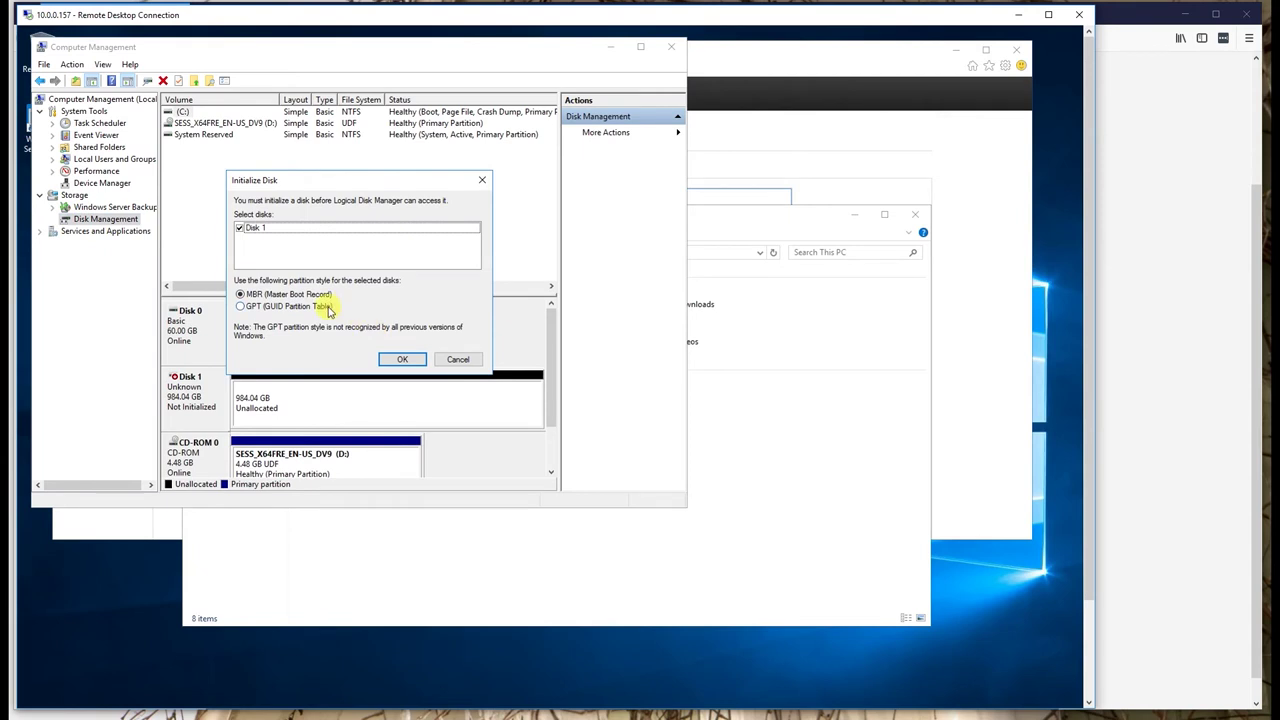
left_click(415, 360)
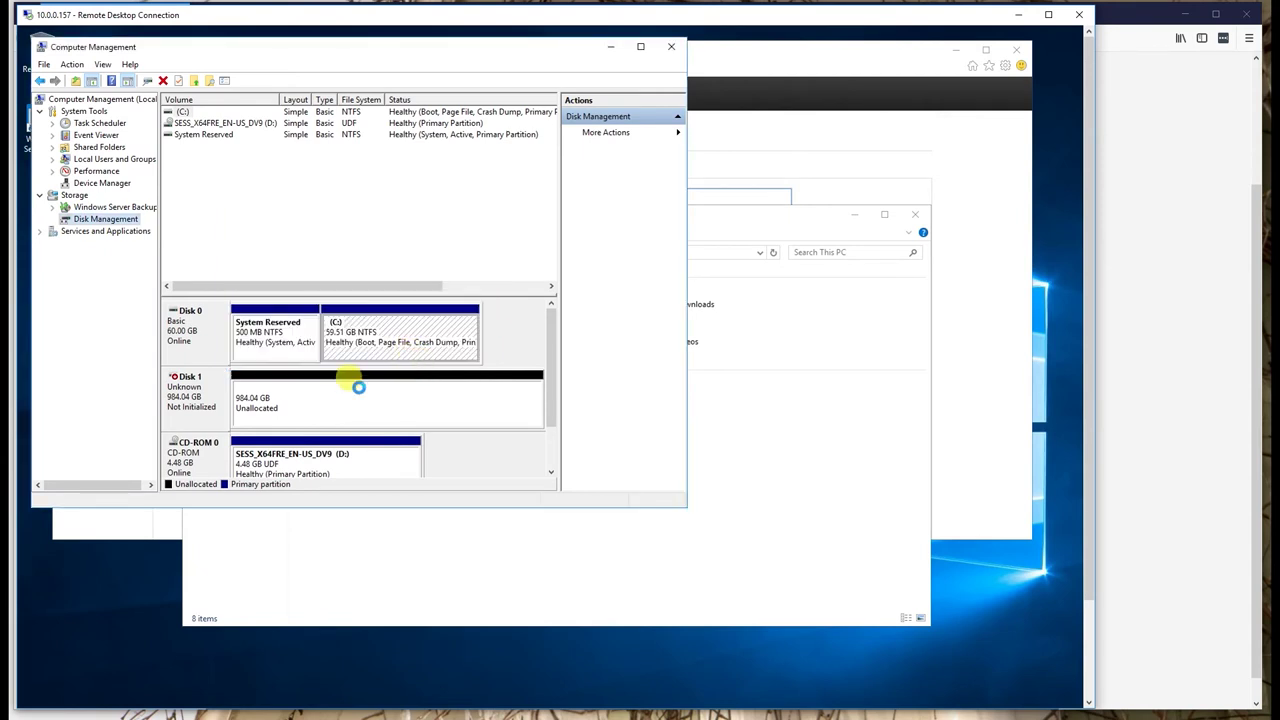
right_click(297, 410)
left_click(330, 414)
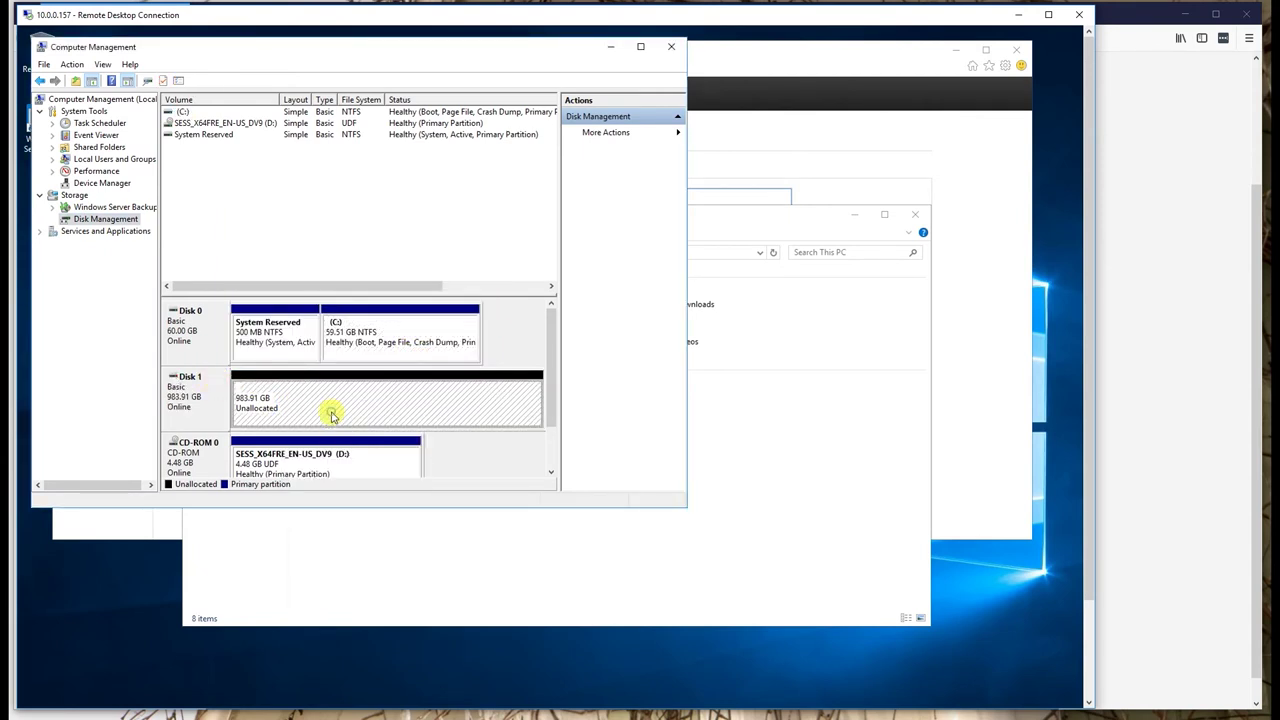
left_click(420, 351)
left_click(420, 351)
left_click(420, 351)
left_click(420, 351)
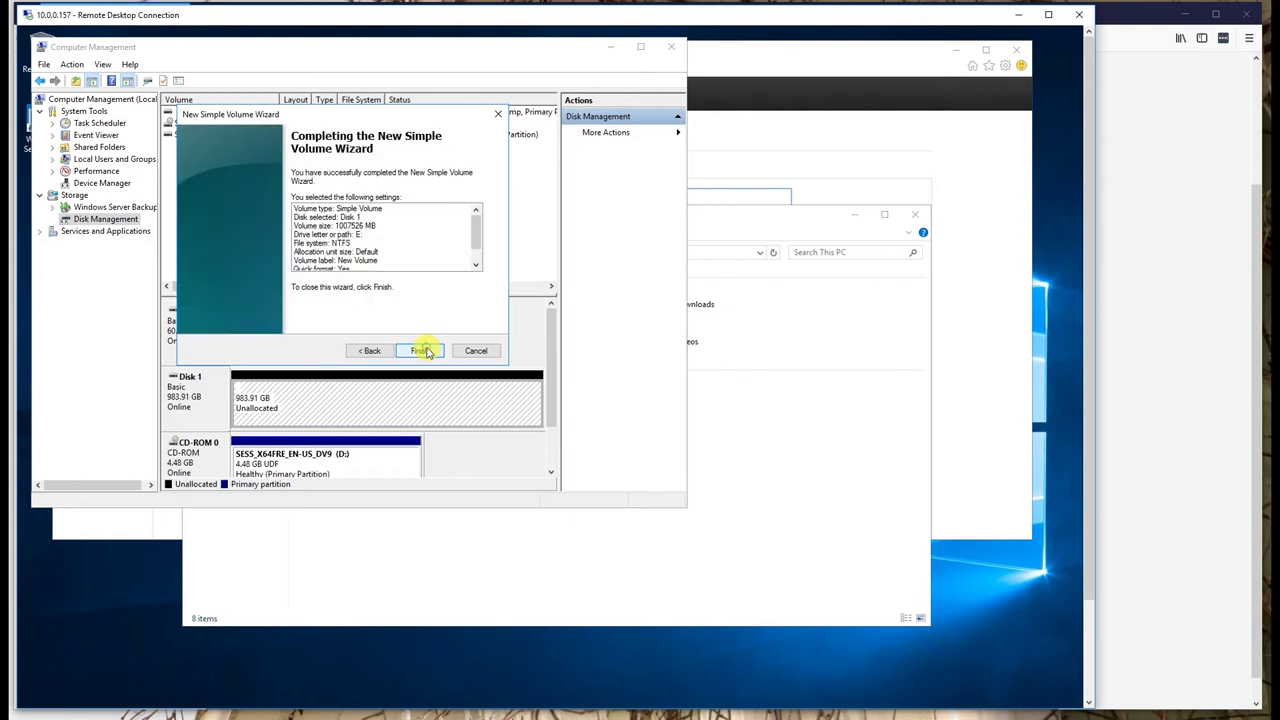
left_click(420, 351)
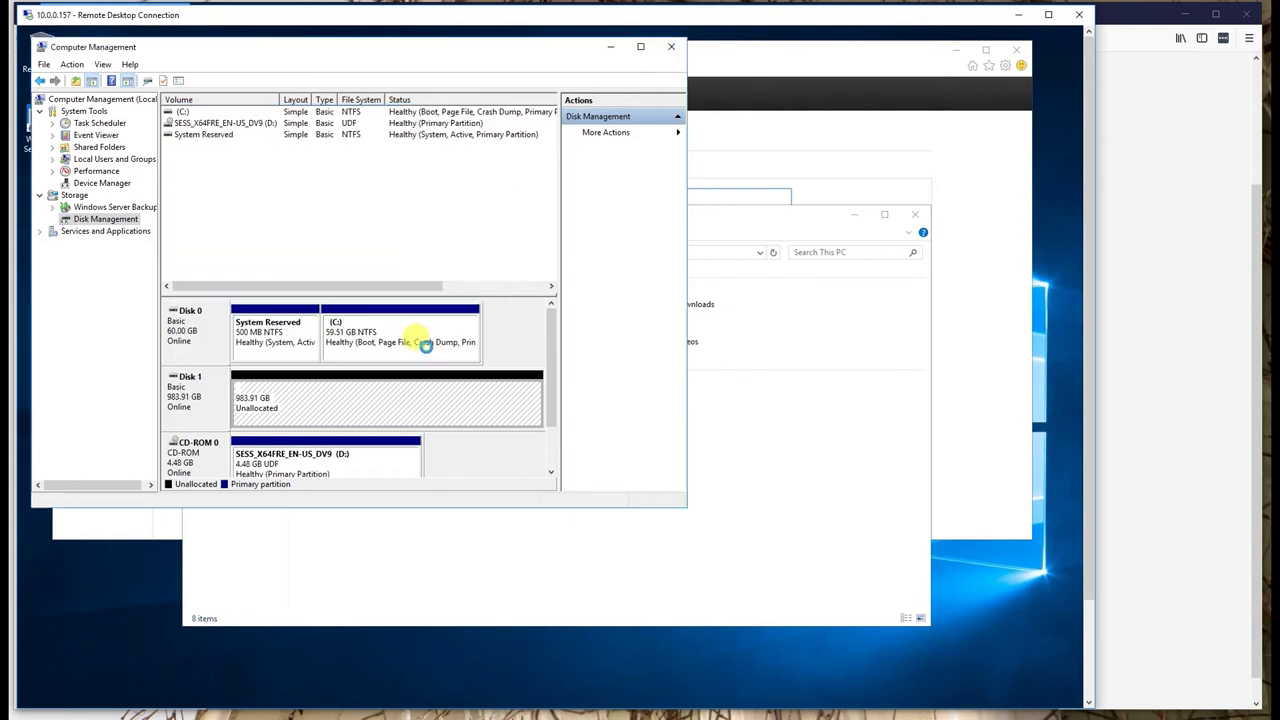
Create a folder named urbackup on New Volume (E:).
left_click(767, 447)
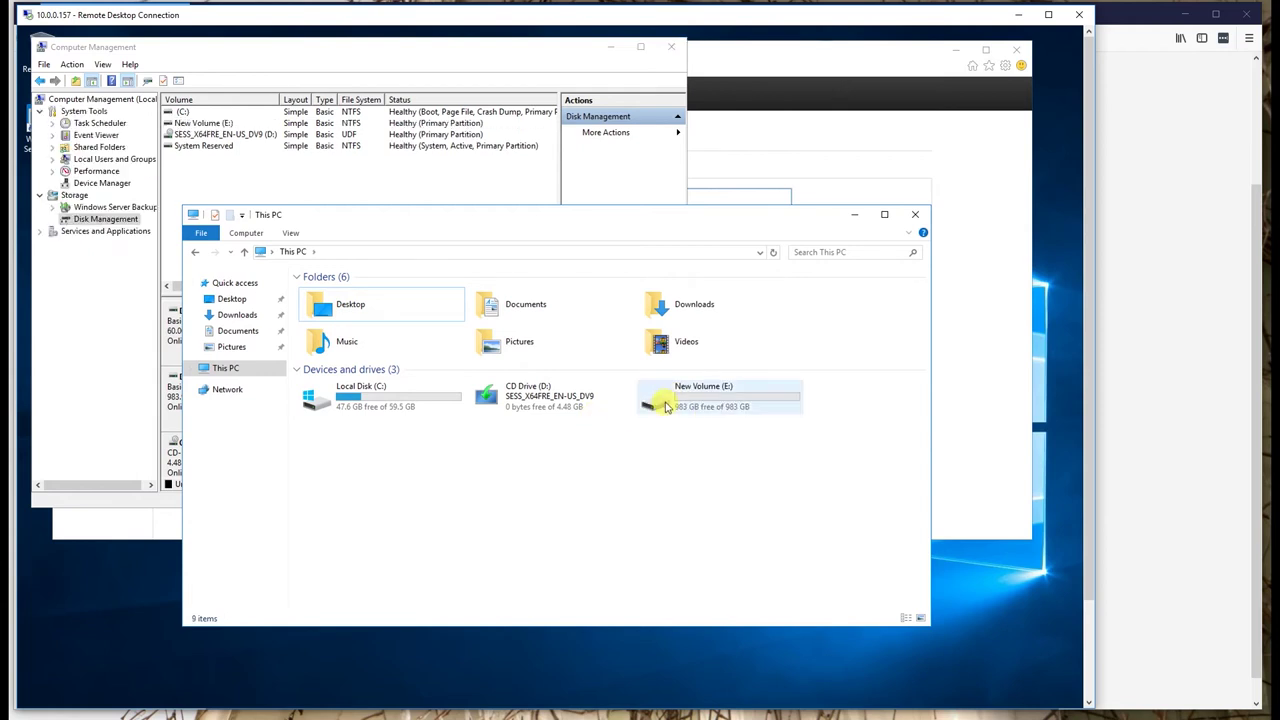
double_click(667, 401)
right_click(458, 399)
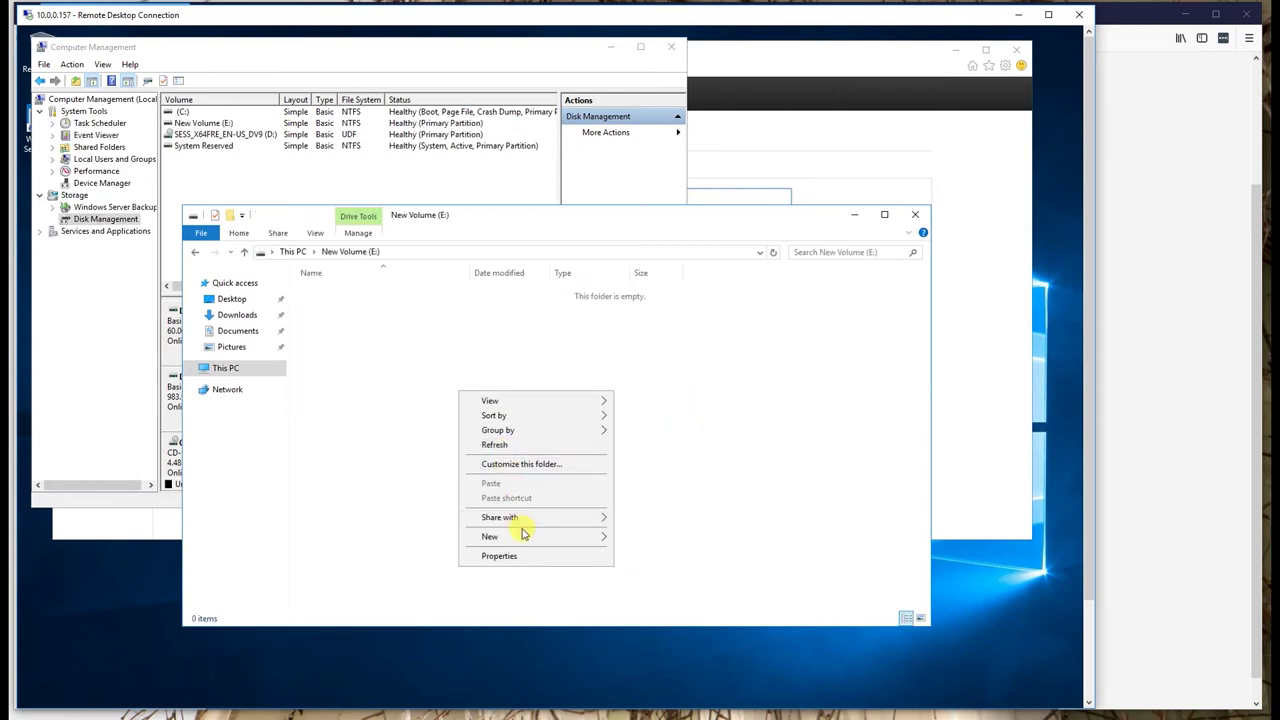
mouse_move(523, 533)
left_click(646, 536)
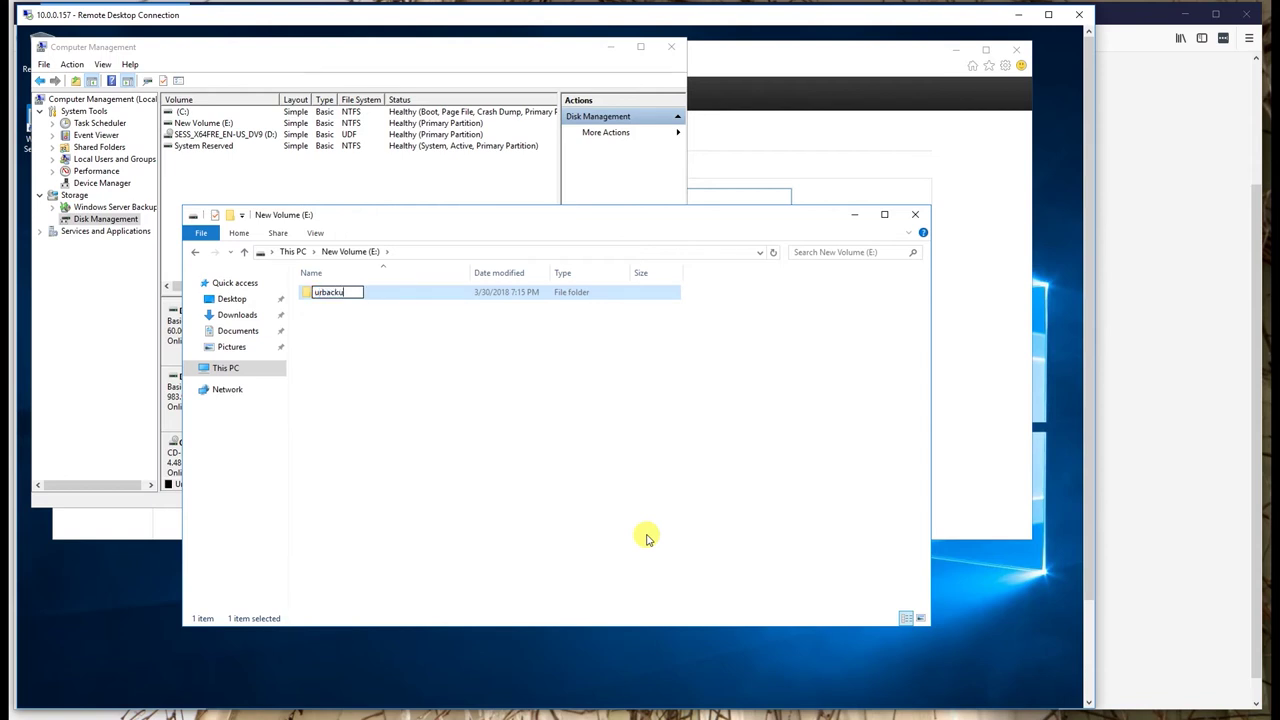
key("Return")
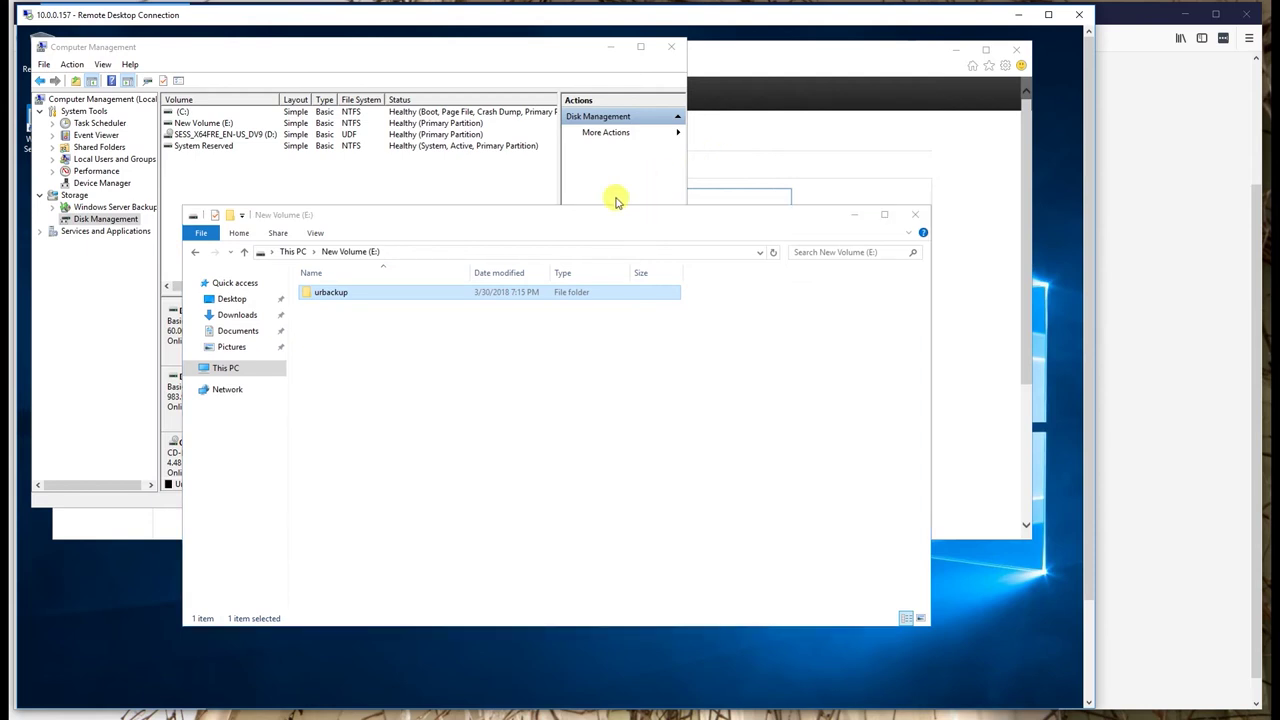
Set the backup storage path in the UrBackup server settings to e:\urbackup.
left_click(940, 177)
double_click(434, 199)
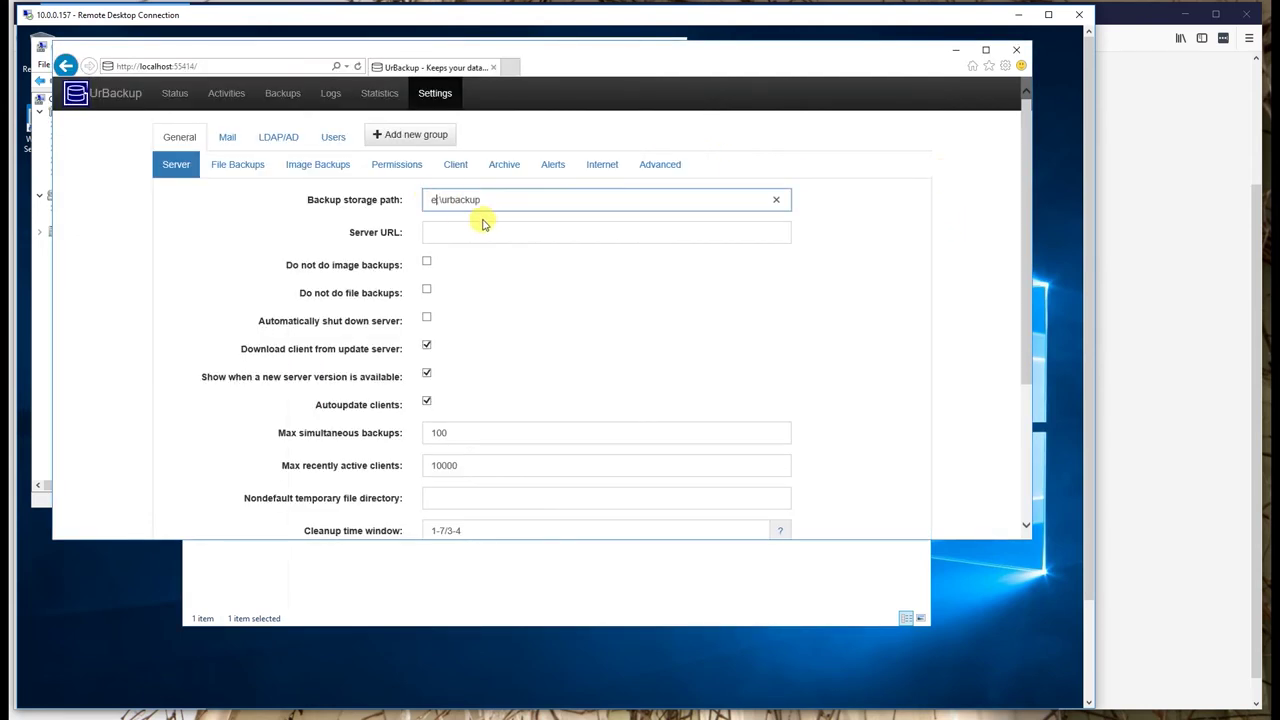
type("e")
left_click(462, 231)
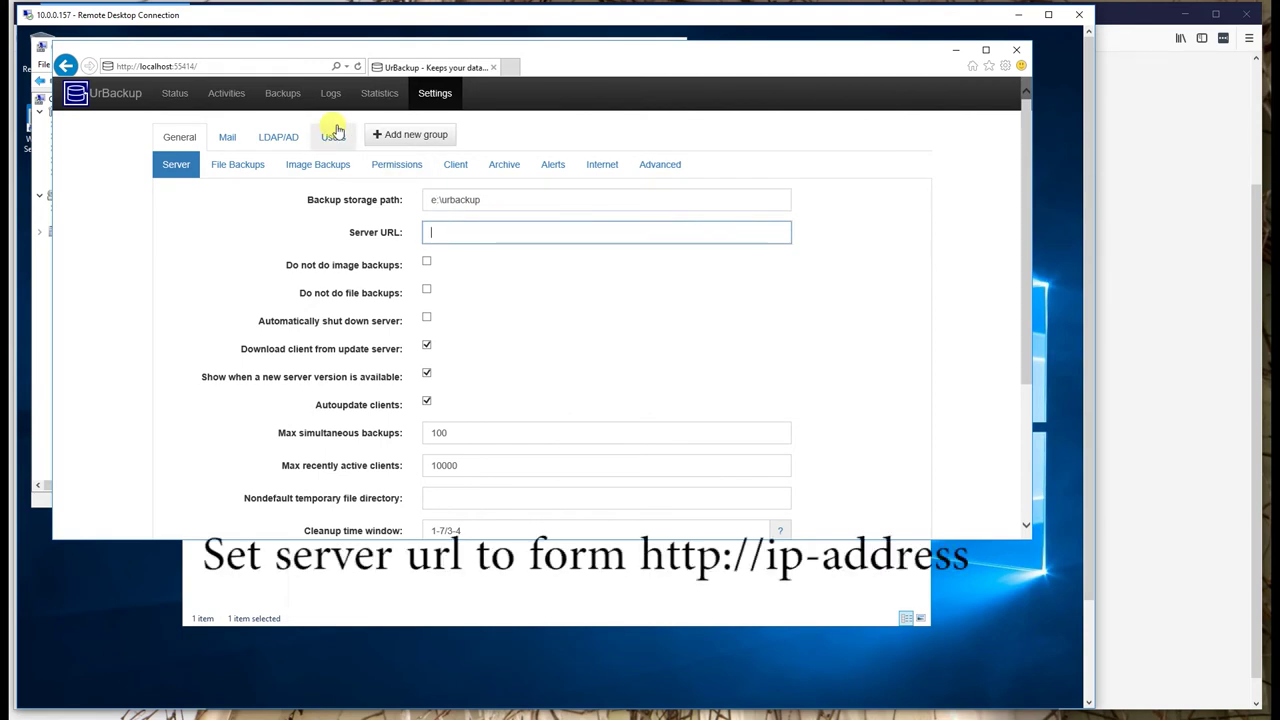
type("10.0.0.157")
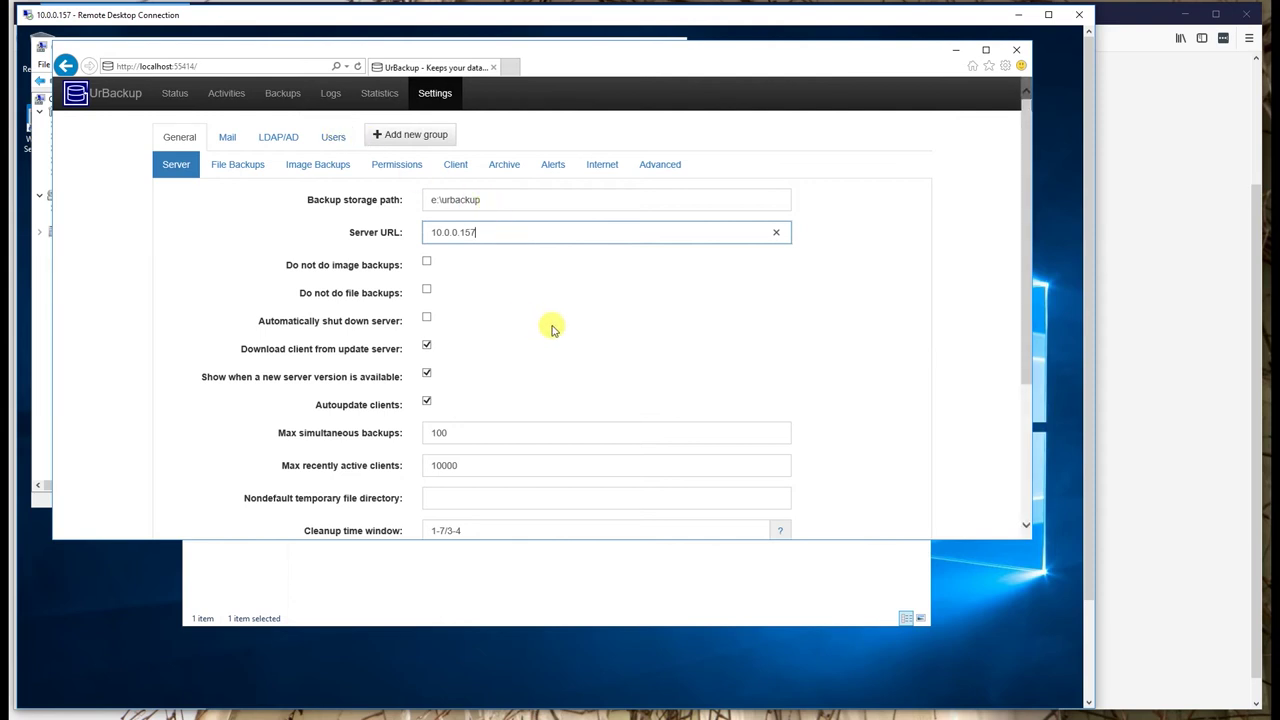
scroll(551, 328, "down", 5)
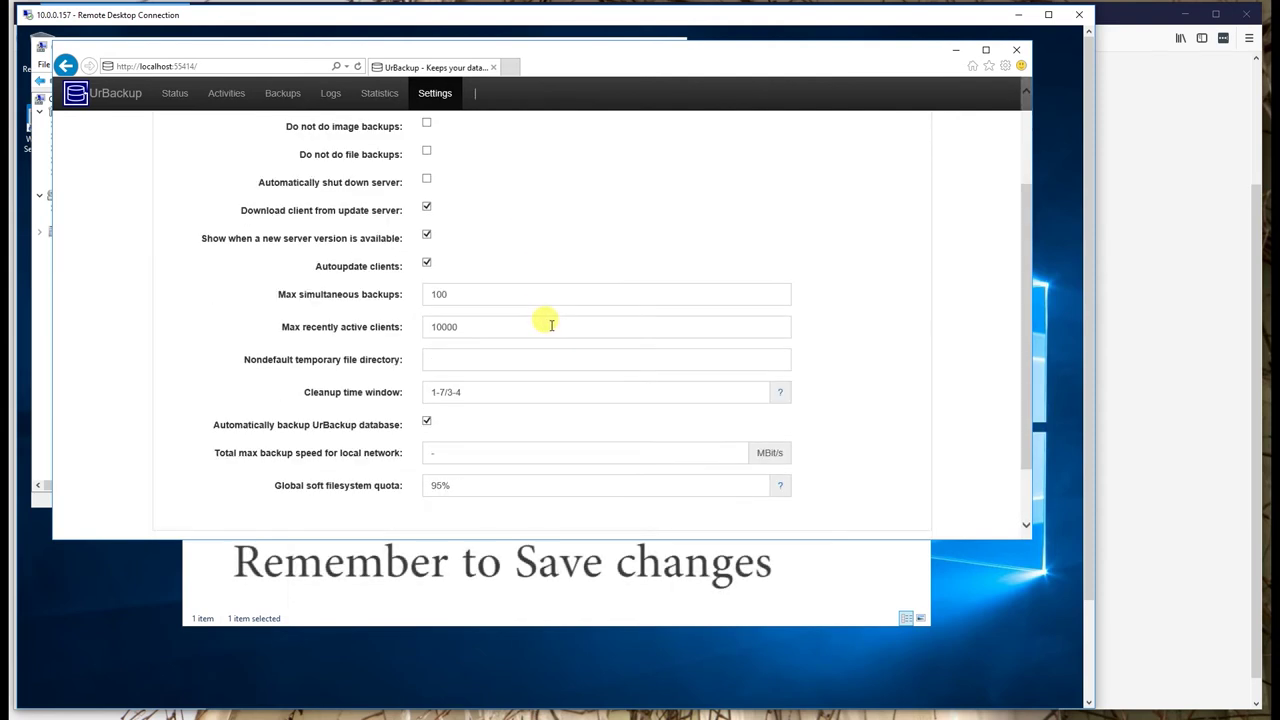
left_click(904, 475)
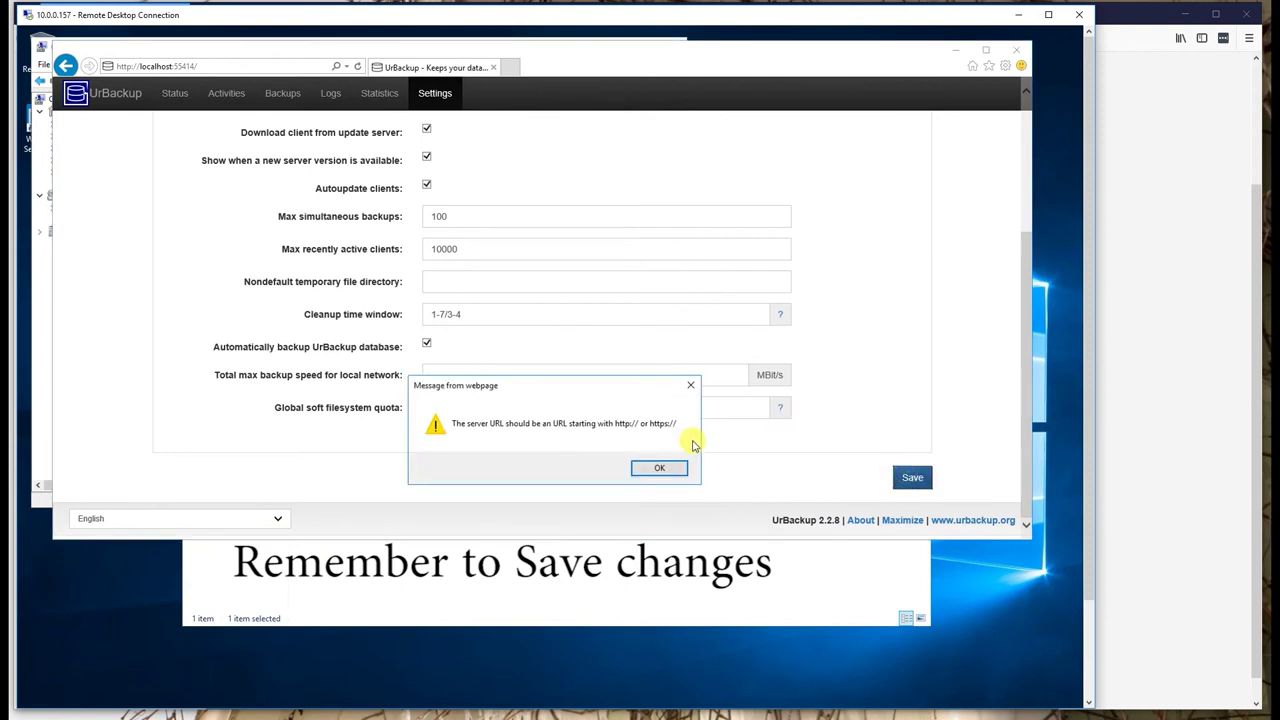
left_click(659, 468)
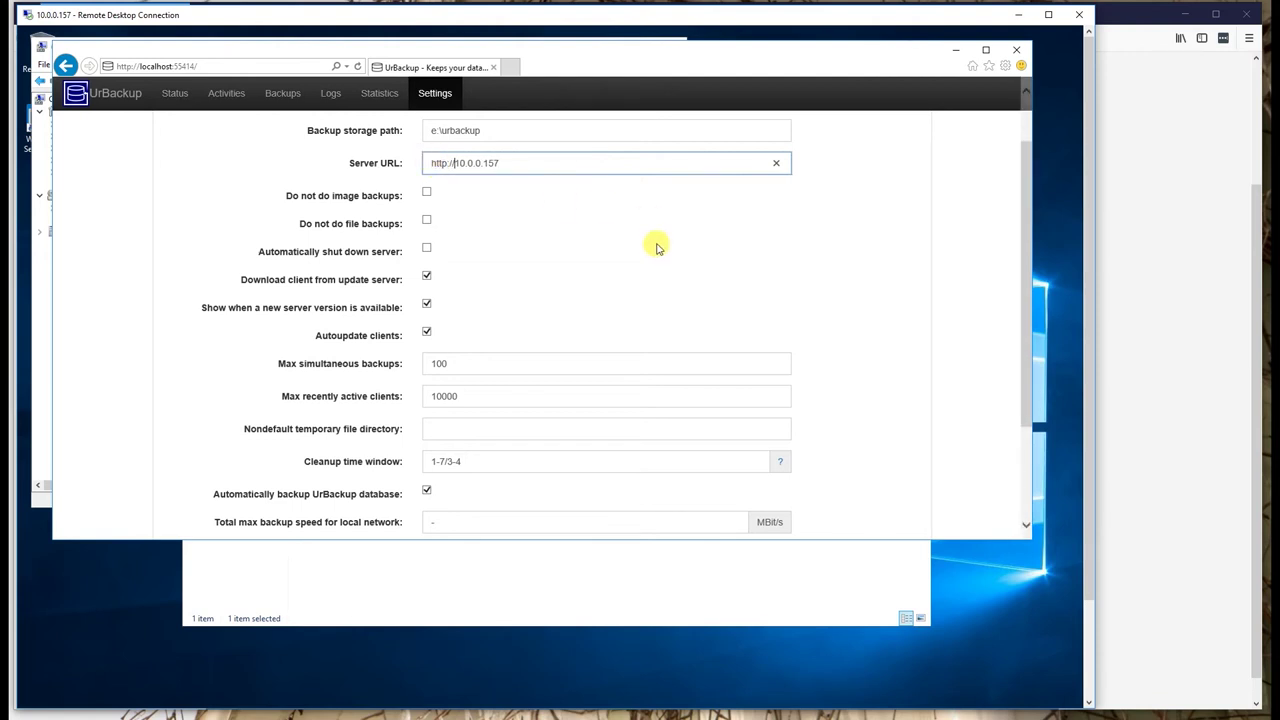
scroll(660, 250, "down", 3)
left_click(913, 478)
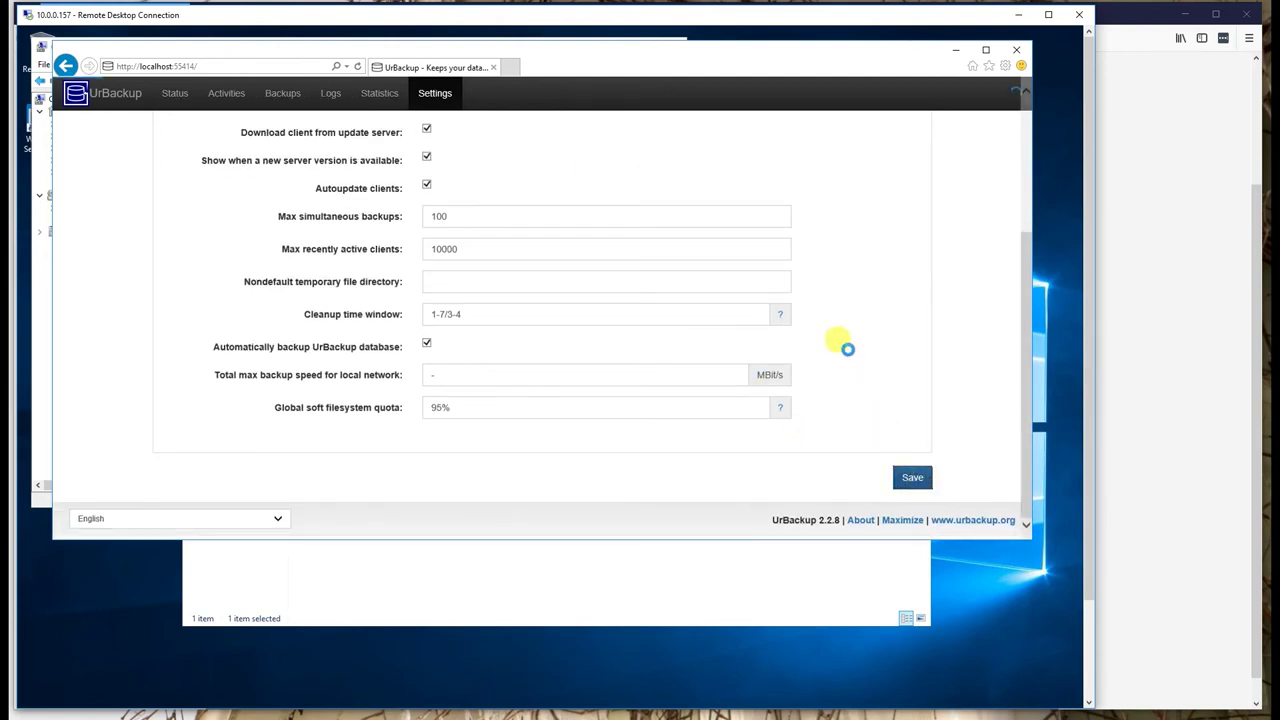
Enable internet mode in the UrBackup Internet settings, set the internet server name/IP to 10.0.0.157 and save.
scroll(855, 311, "up", 1)
scroll(855, 311, "up", 2)
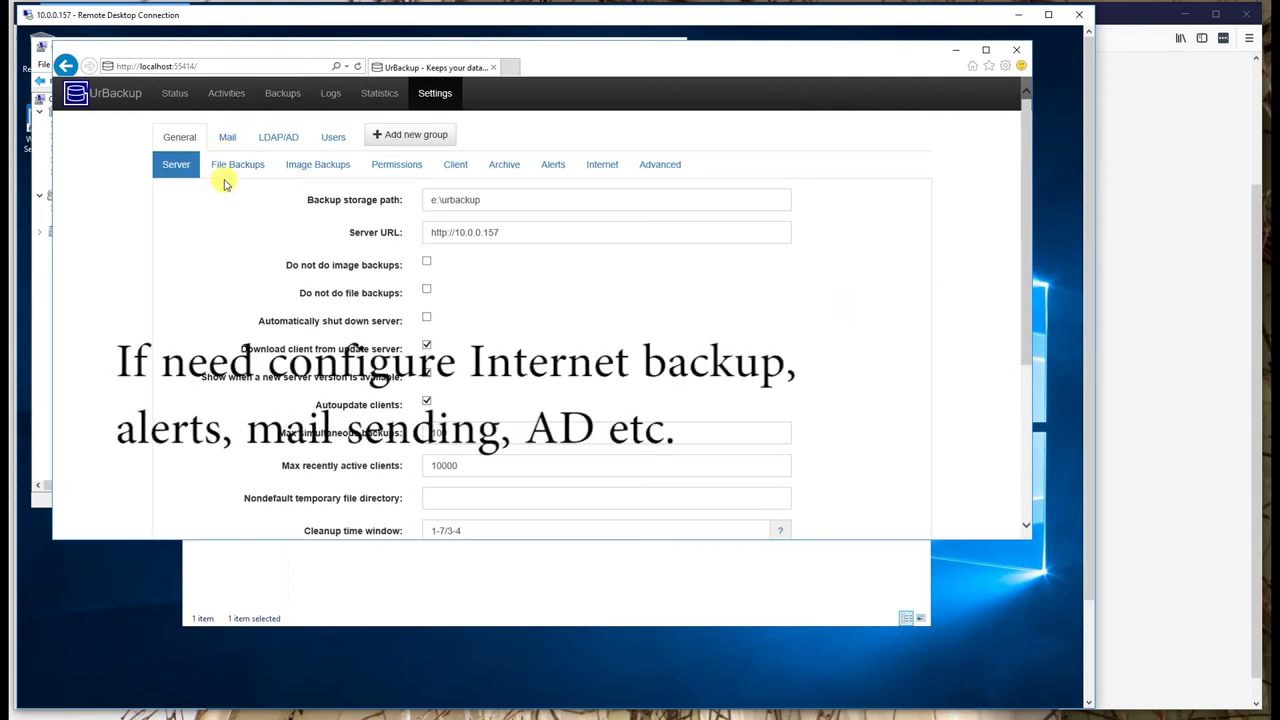
left_click(605, 157)
left_click(427, 196)
left_click(445, 226)
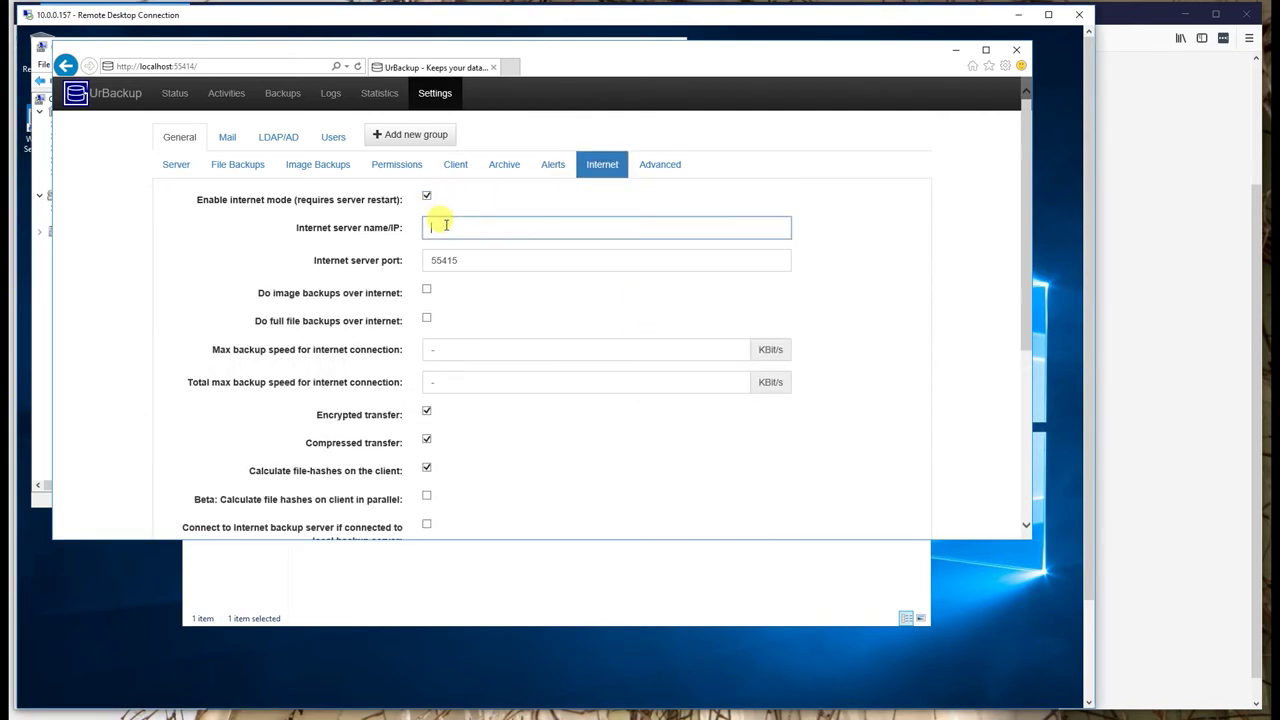
type("10.0")
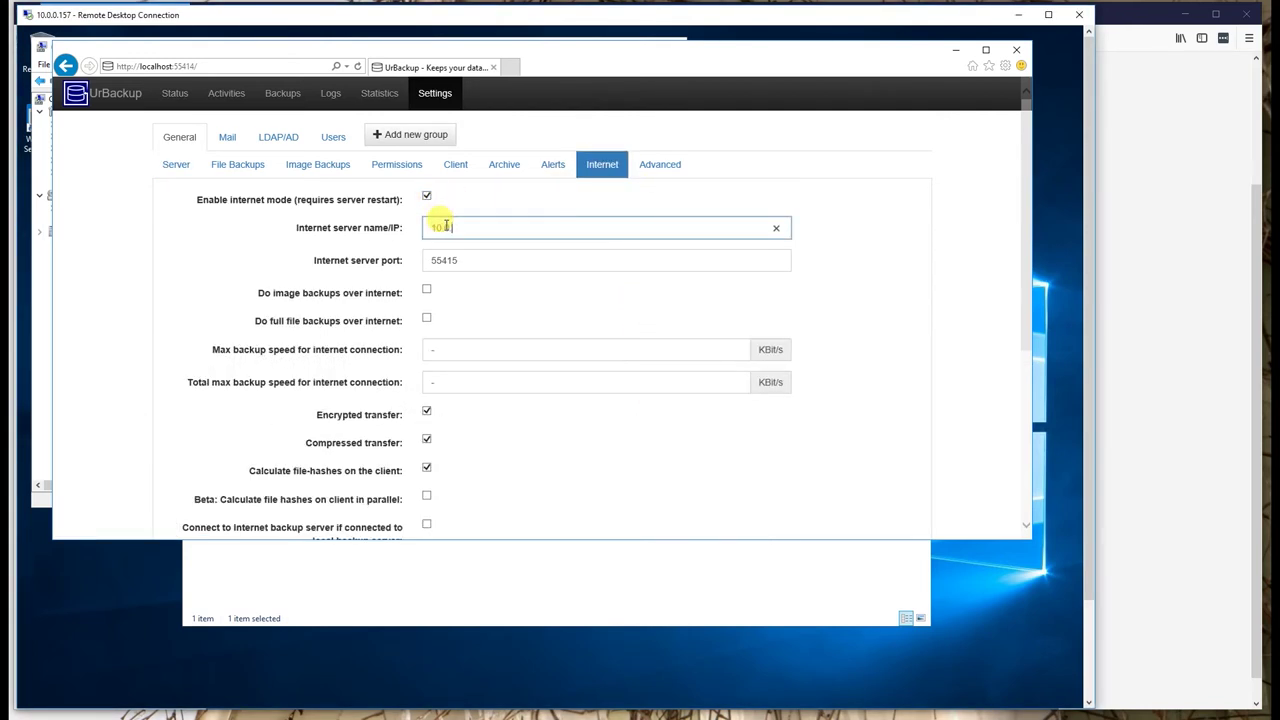
type(".0.157")
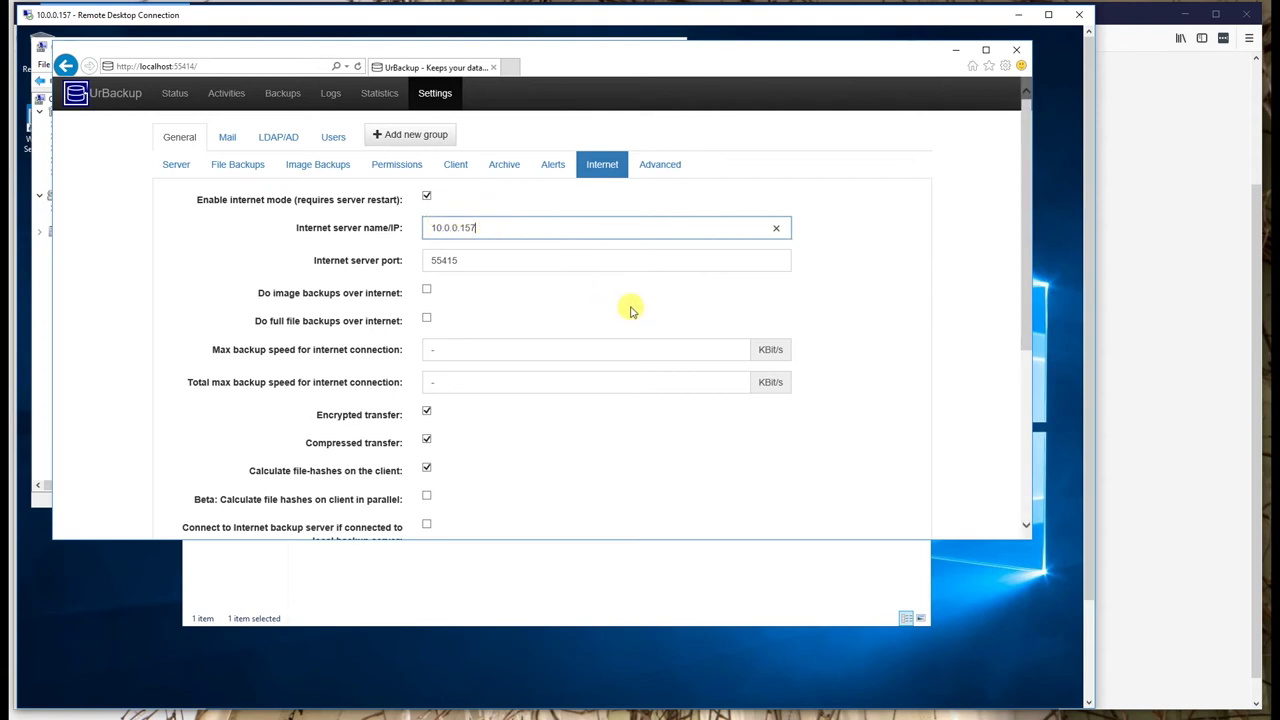
scroll(630, 310, "down", 3)
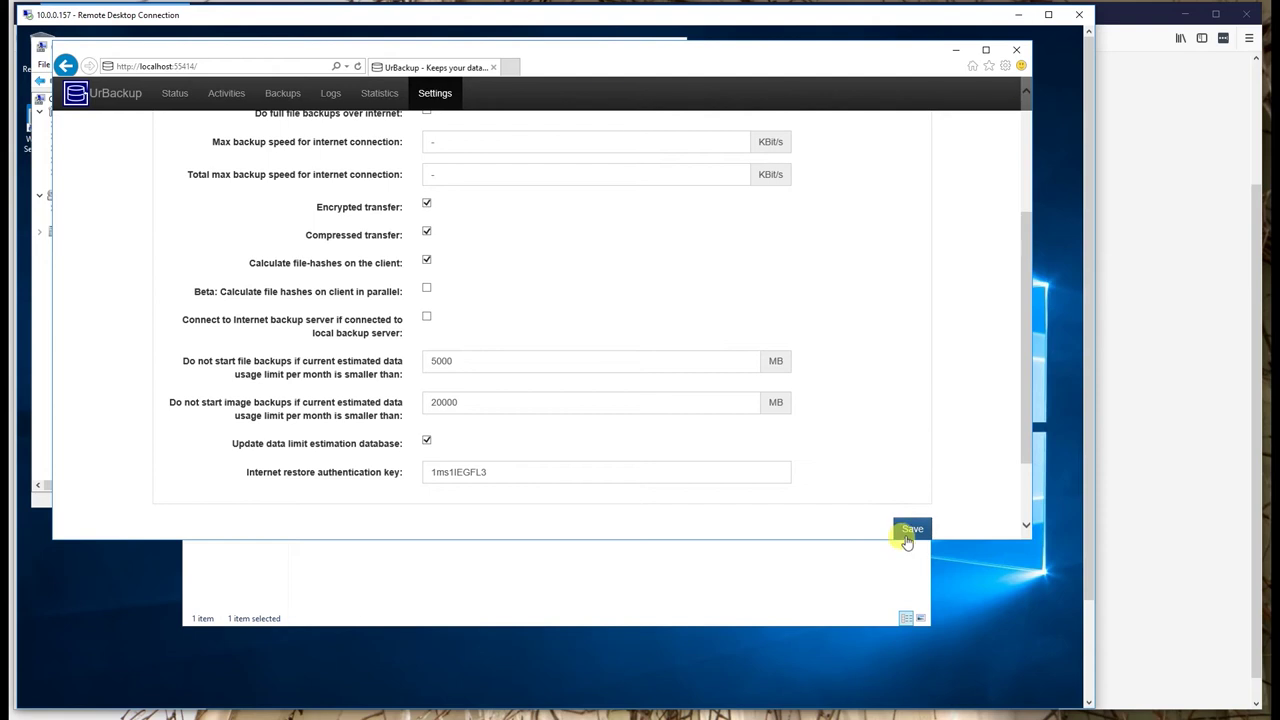
left_click(912, 530)
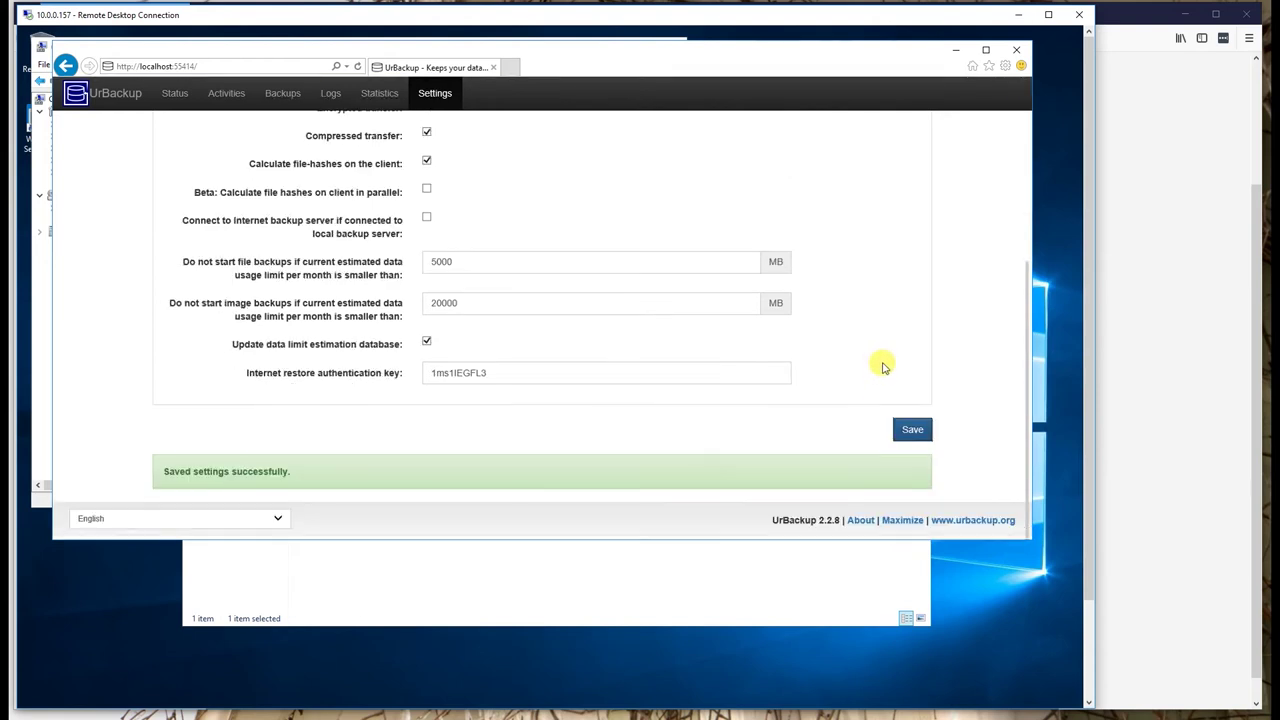
Review the Advanced, Mail and LDAP/AD settings, ending on the general server settings.
scroll(883, 363, "up", 5)
left_click(660, 168)
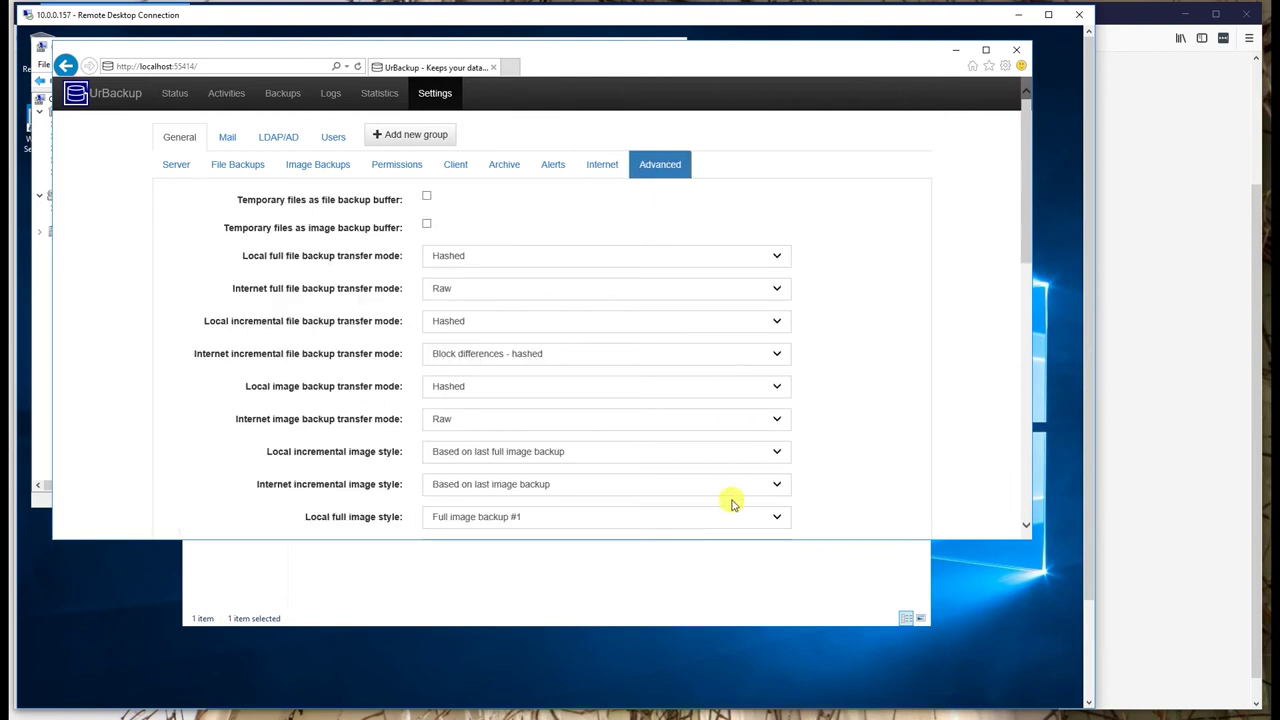
left_click(176, 165)
left_click(227, 137)
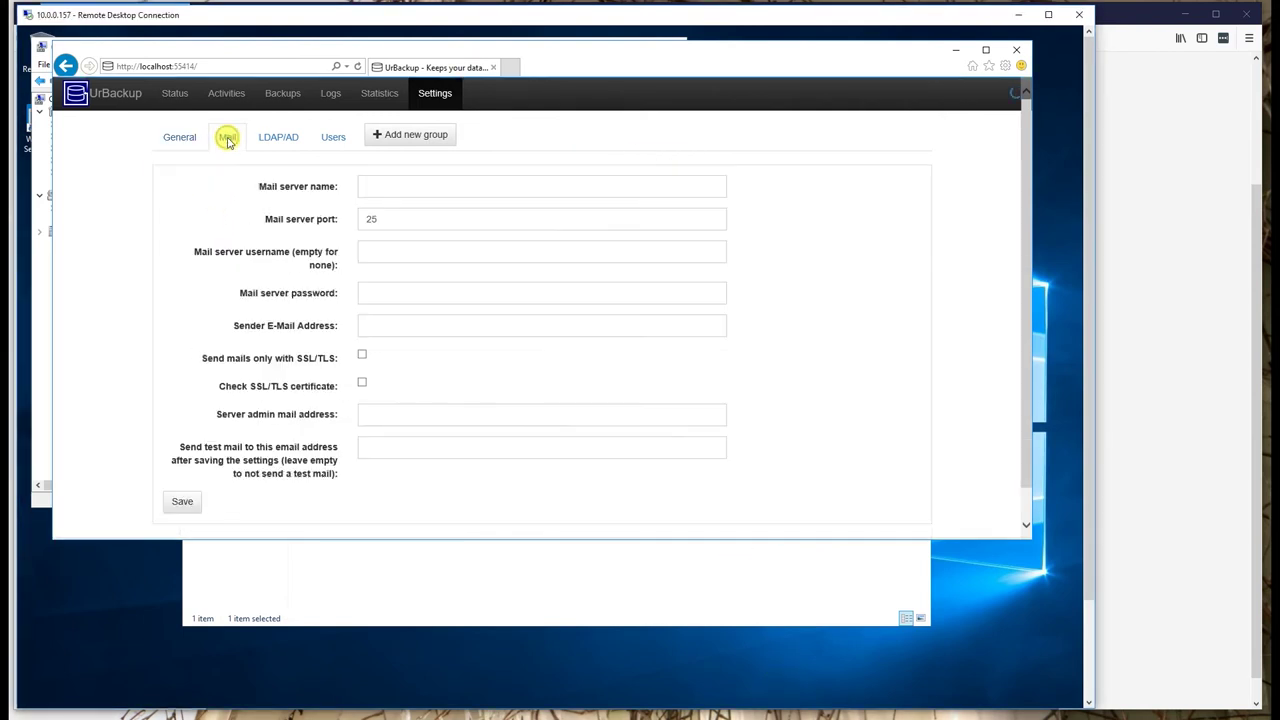
left_click(277, 134)
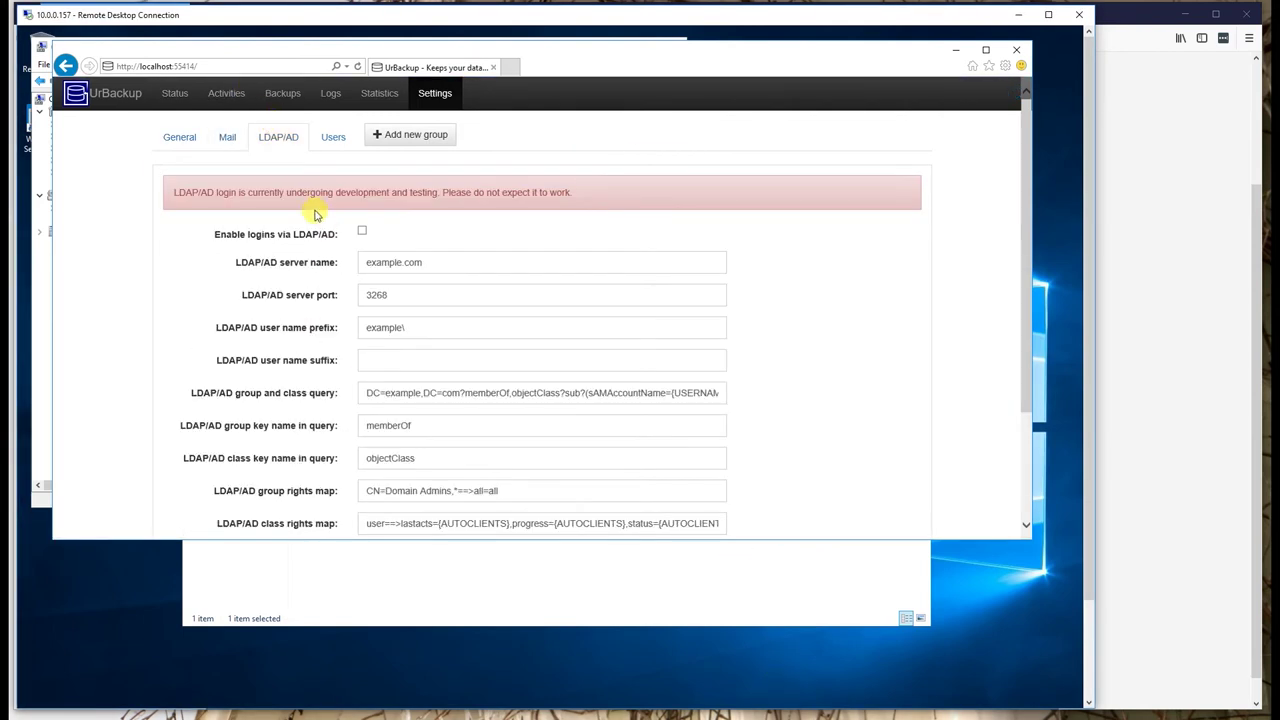
left_click(181, 136)
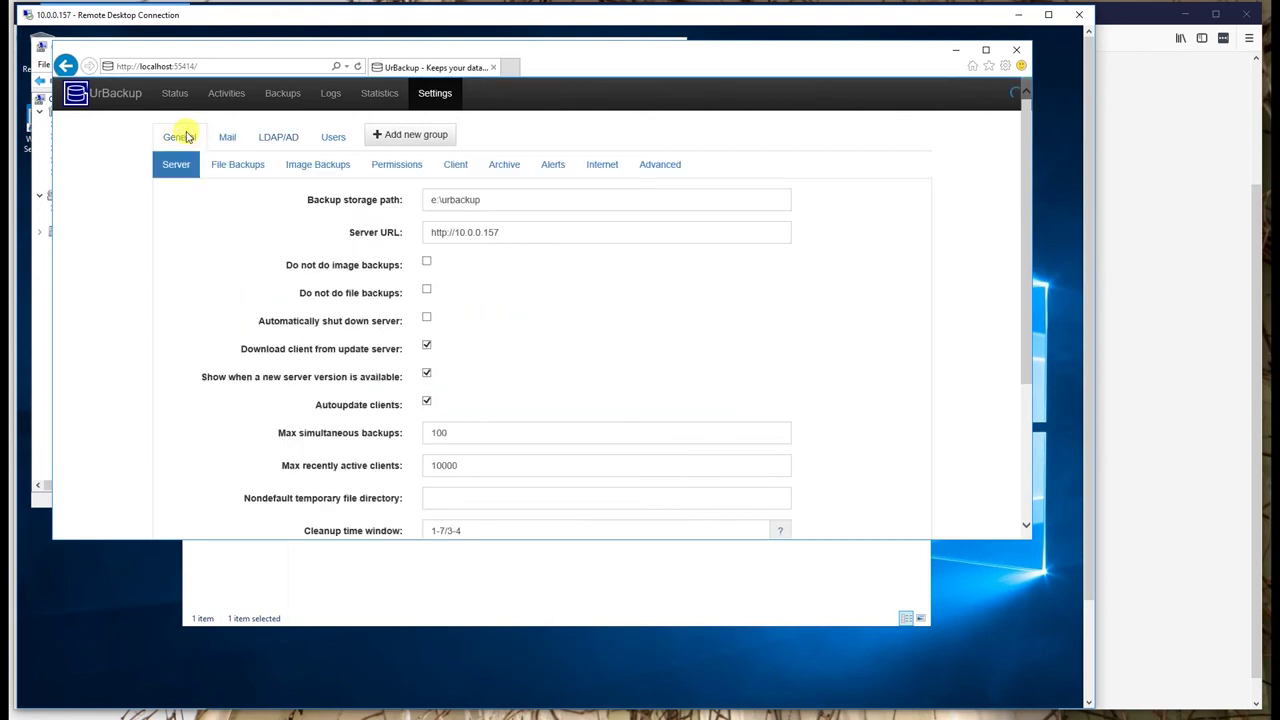
Stop showing the on-access virus scanner error on the UrBackup status page.
left_click(175, 90)
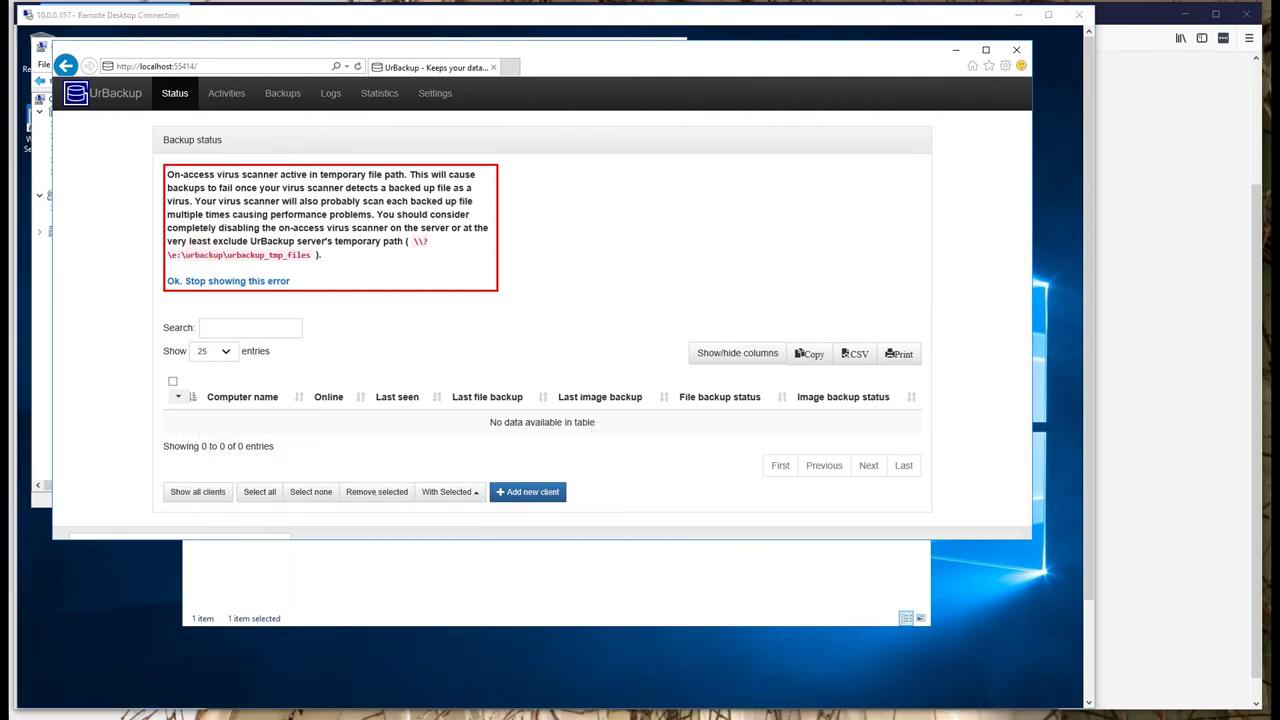
left_click(182, 283)
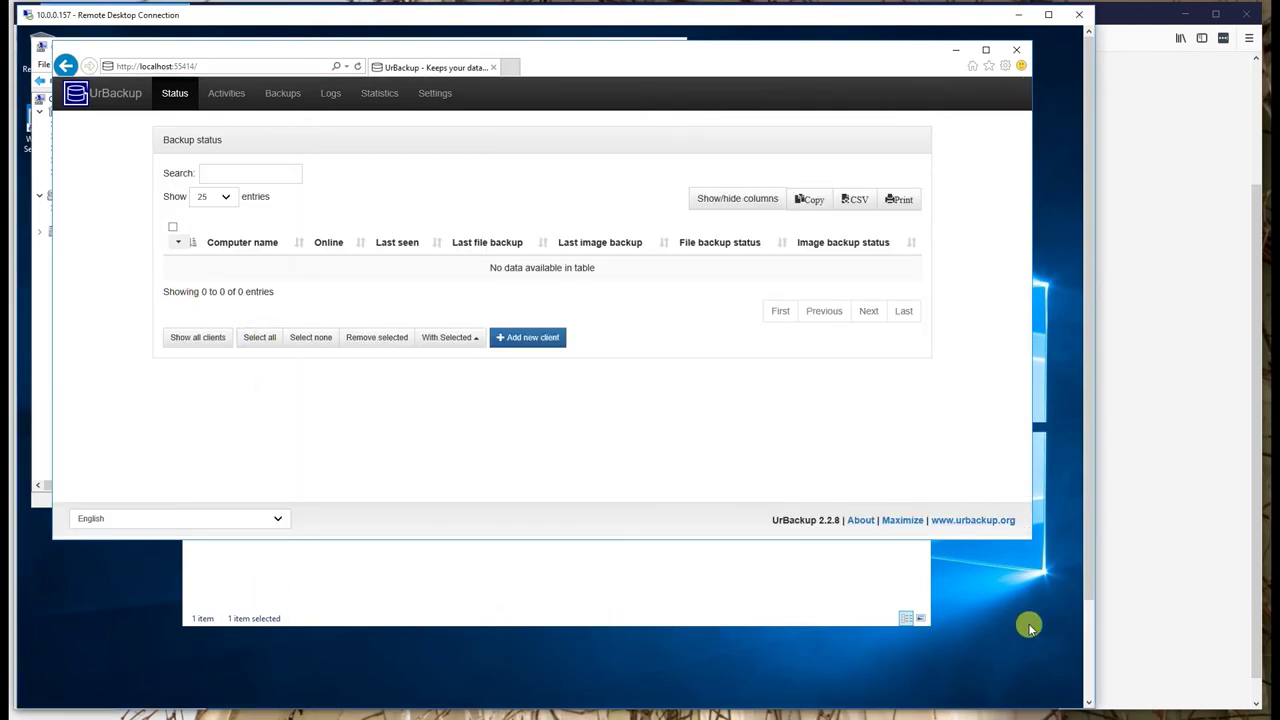
Search Windows for services and launch the Services console on the remote server.
left_click(1089, 660)
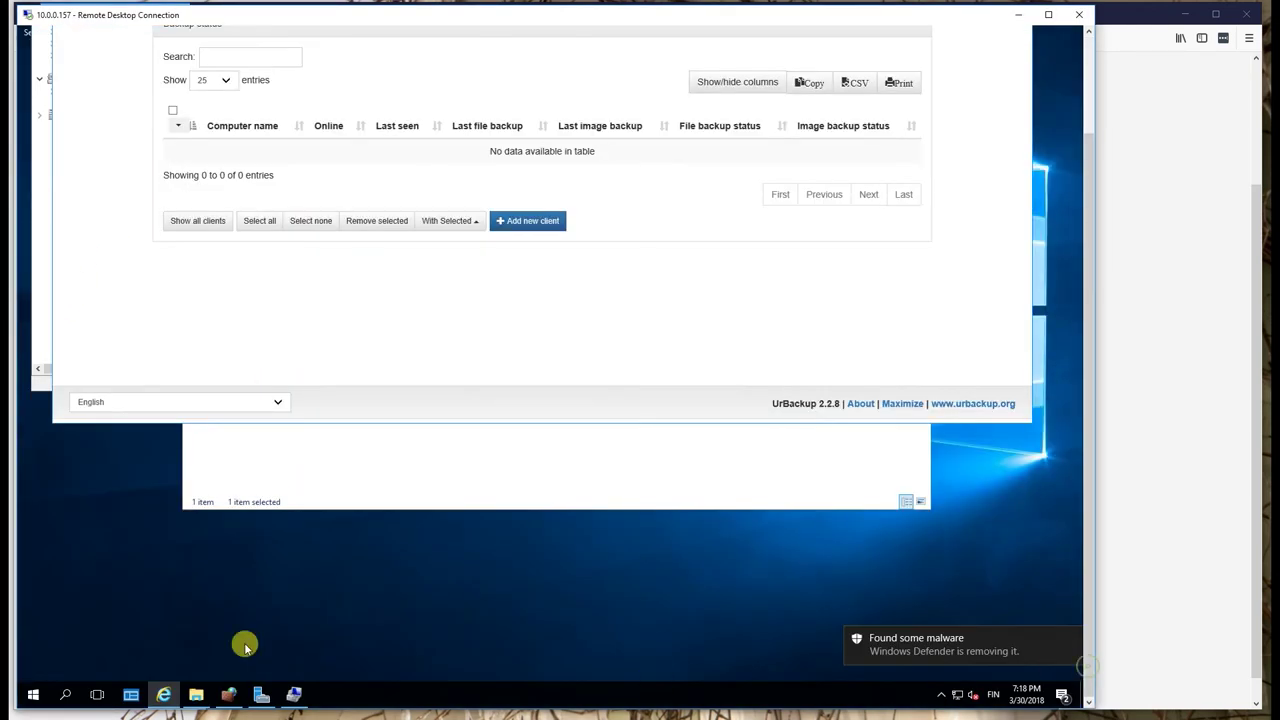
left_click(27, 694)
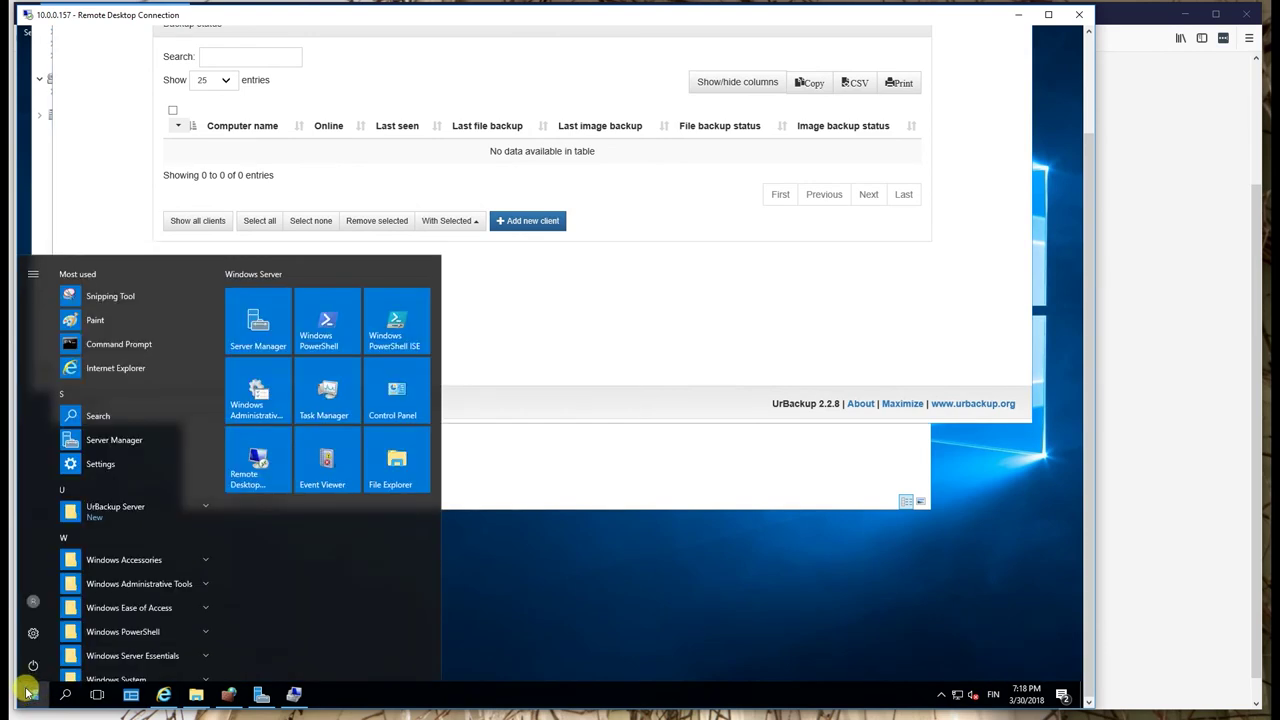
type("services")
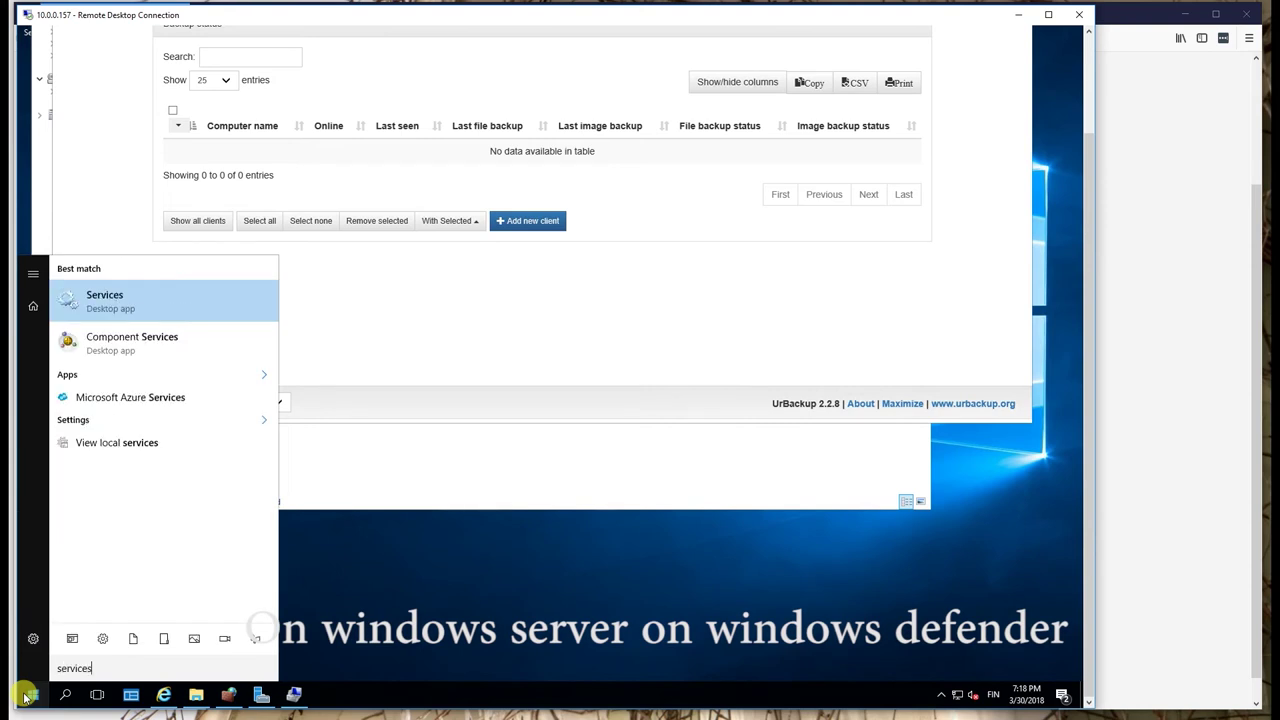
left_click(27, 697)
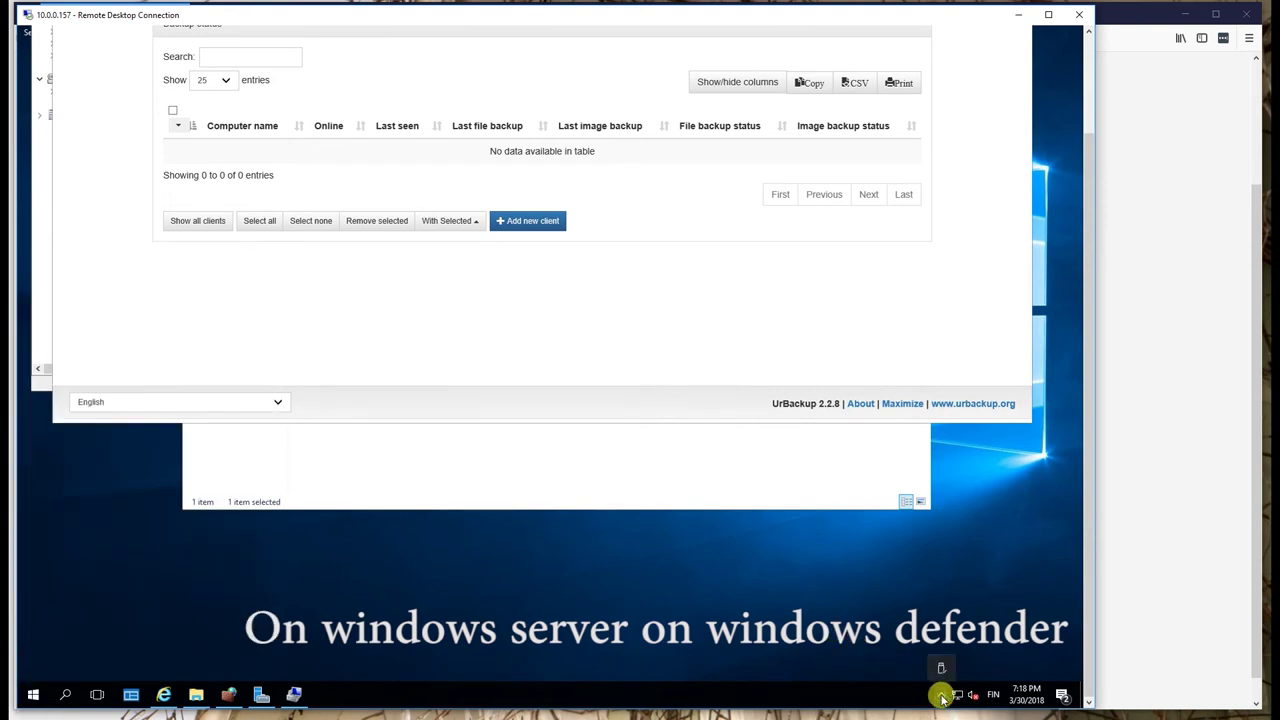
Switch to Windows Defender through its malware notification and dismiss the What's new dialog without turning on the options.
left_click(1060, 694)
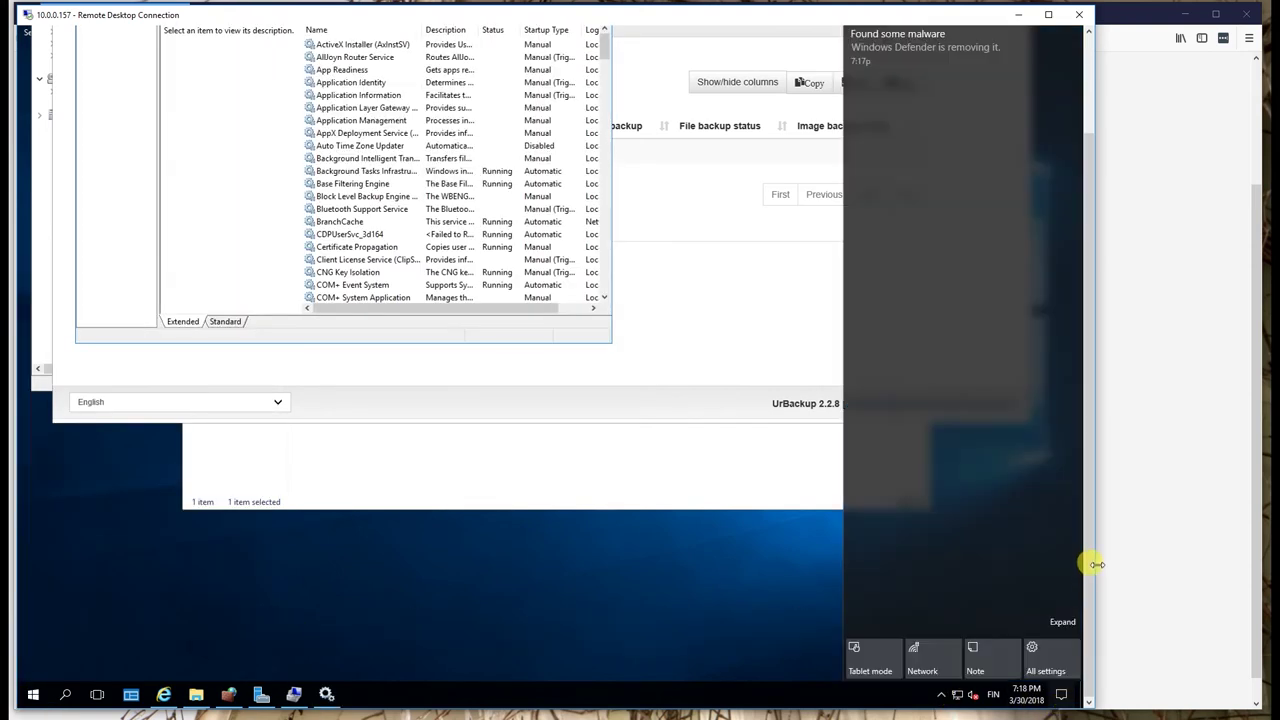
left_click_drag(1086, 460, 1033, 246)
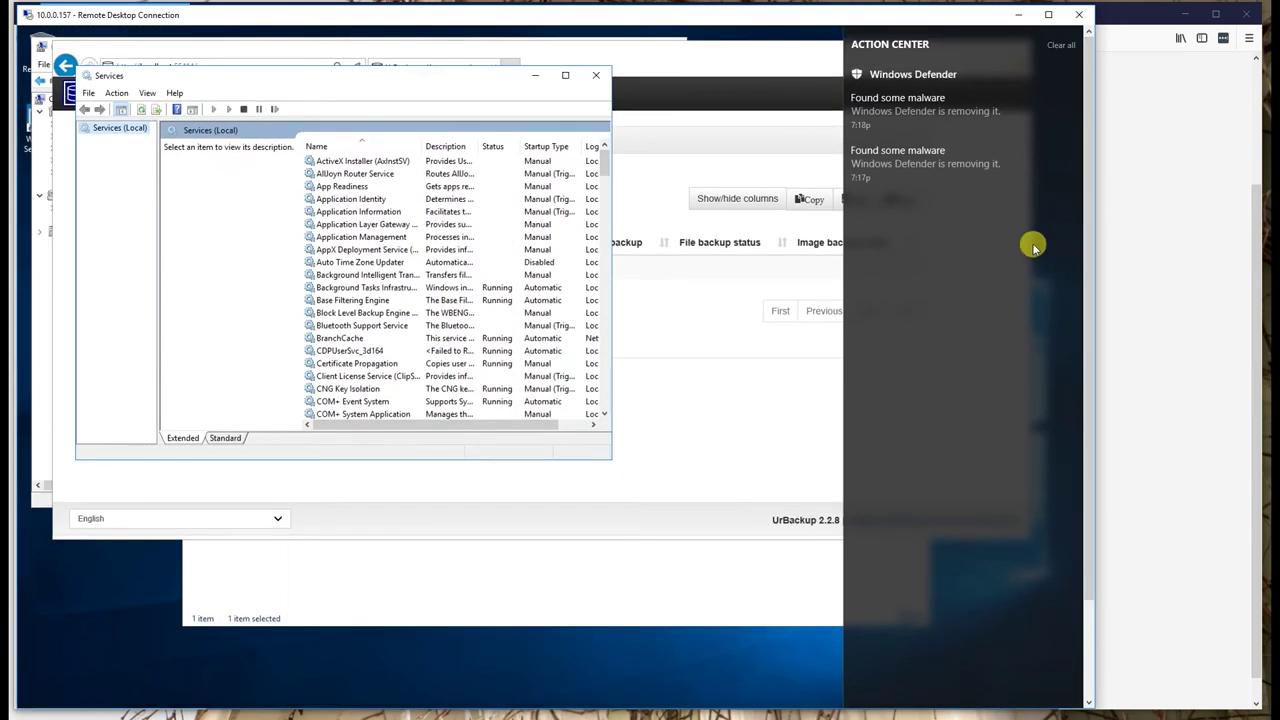
left_click(920, 152)
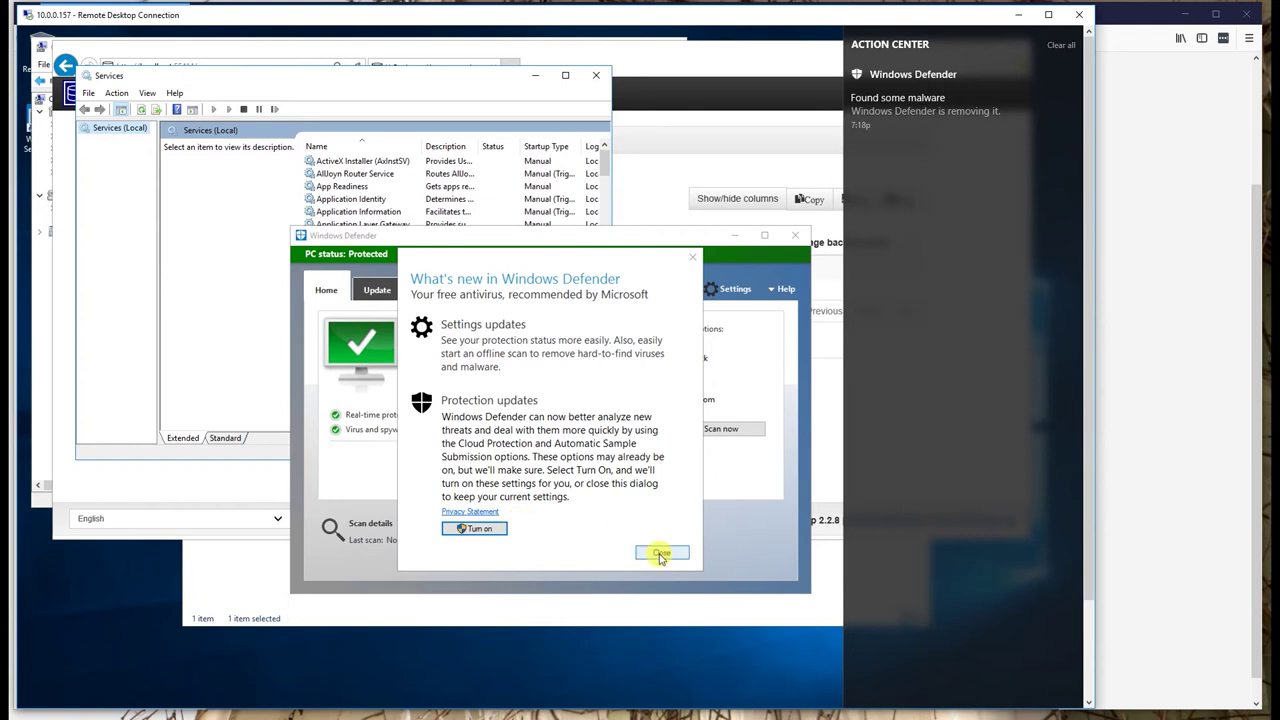
left_click(661, 554)
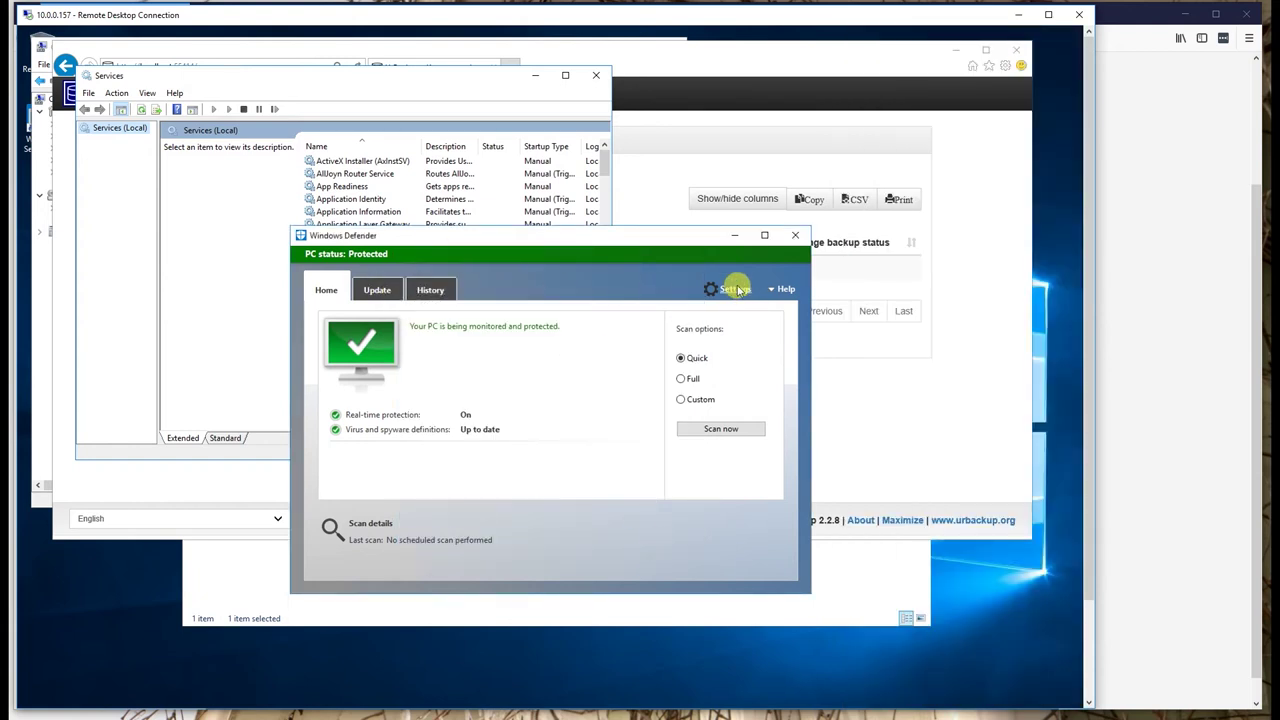
Turn off automatic sample submission in the Windows Defender settings.
left_click(738, 290)
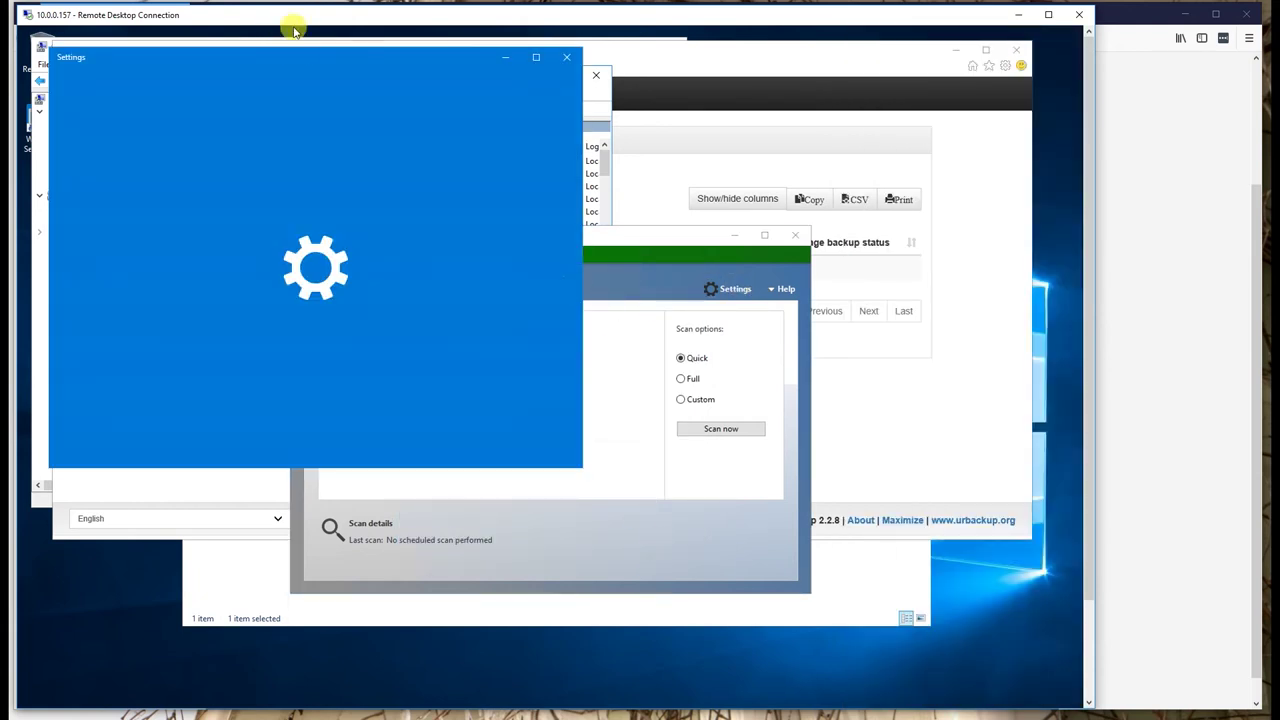
left_click_drag(288, 58, 518, 90)
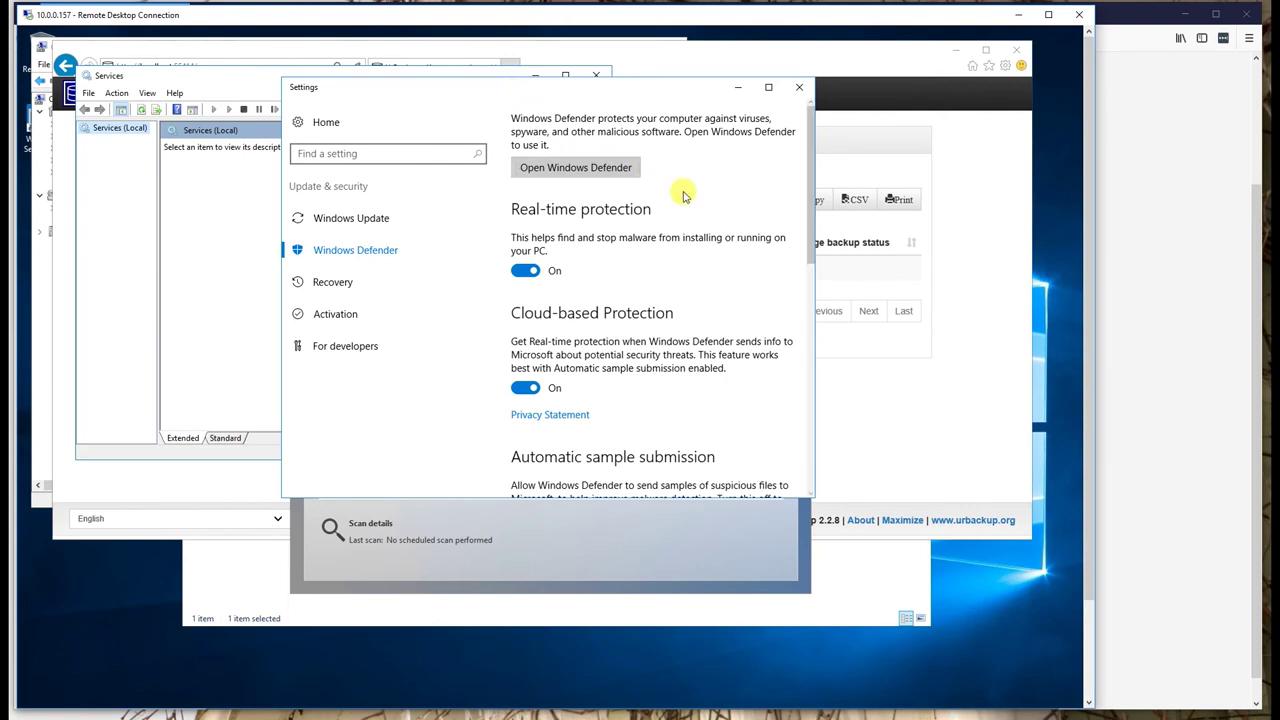
scroll(738, 192, "down", 1)
scroll(600, 257, "down", 3)
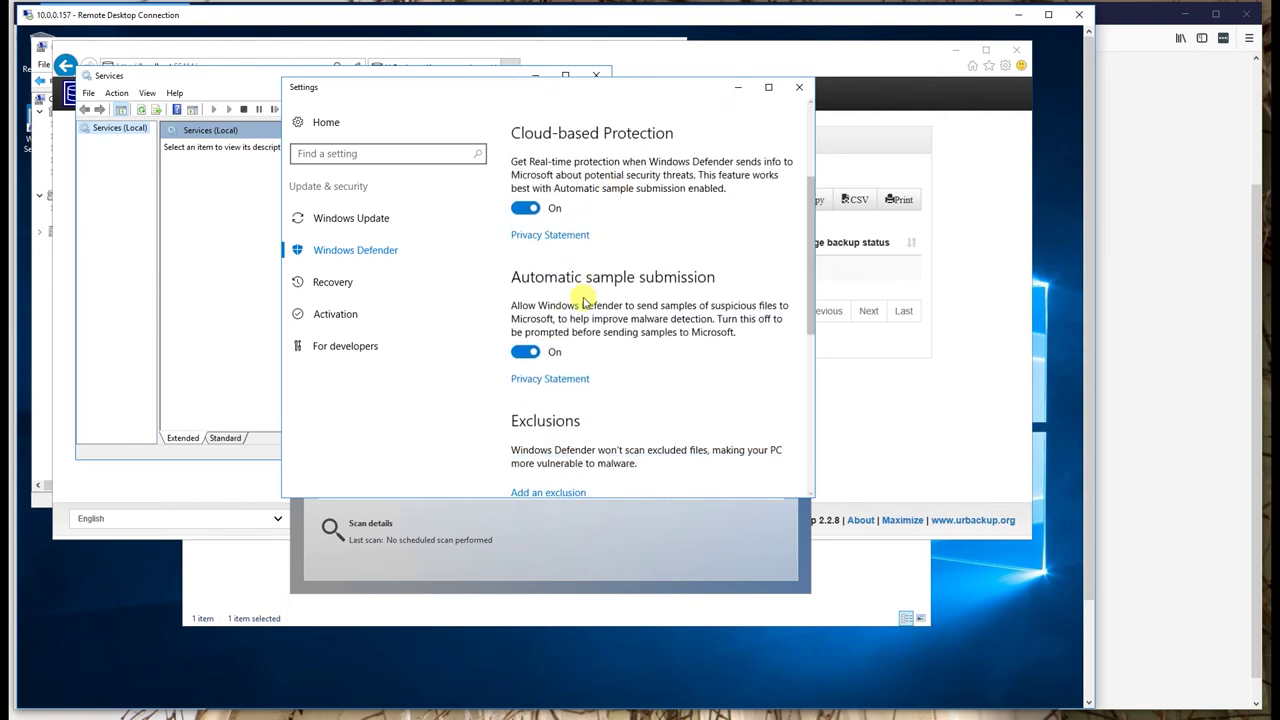
left_click(524, 351)
Add the folder E:\urbackup to the Windows Defender exclusions and close the settings window.
scroll(634, 315, "down", 1)
scroll(634, 315, "down", 3)
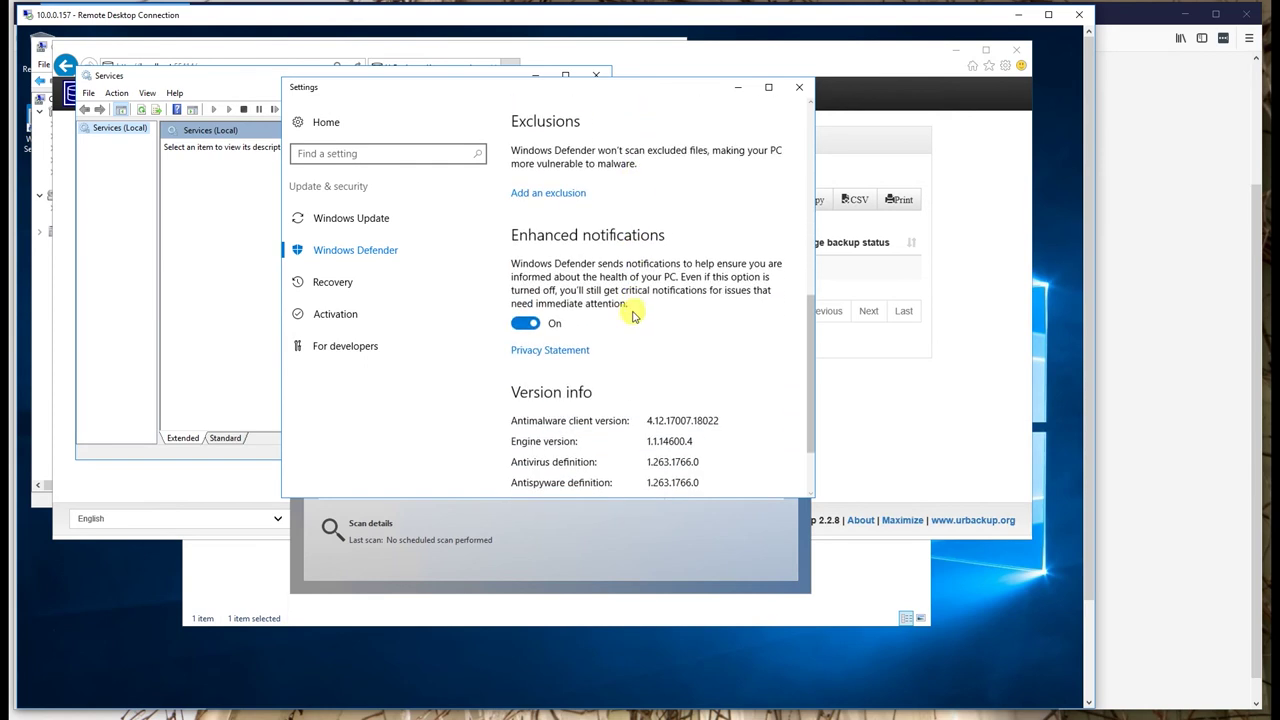
scroll(625, 318, "down", 1)
scroll(605, 322, "up", 3)
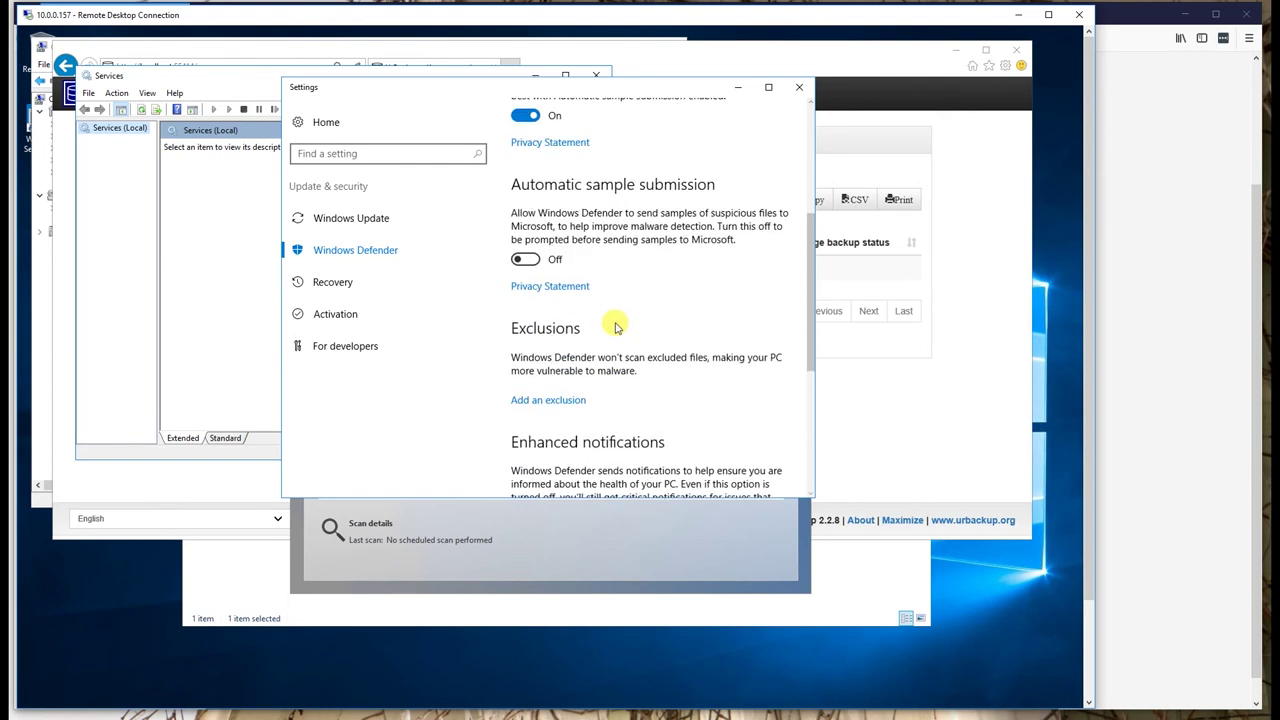
left_click(540, 400)
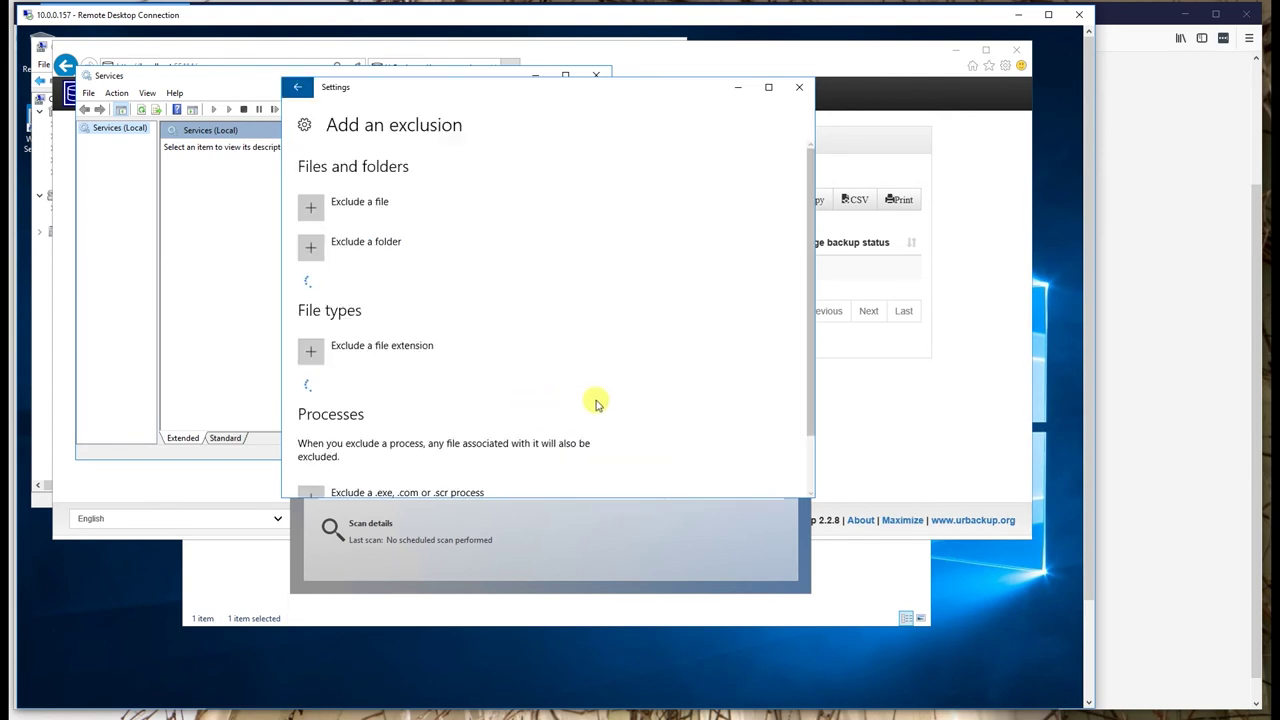
left_click(365, 248)
double_click(520, 346)
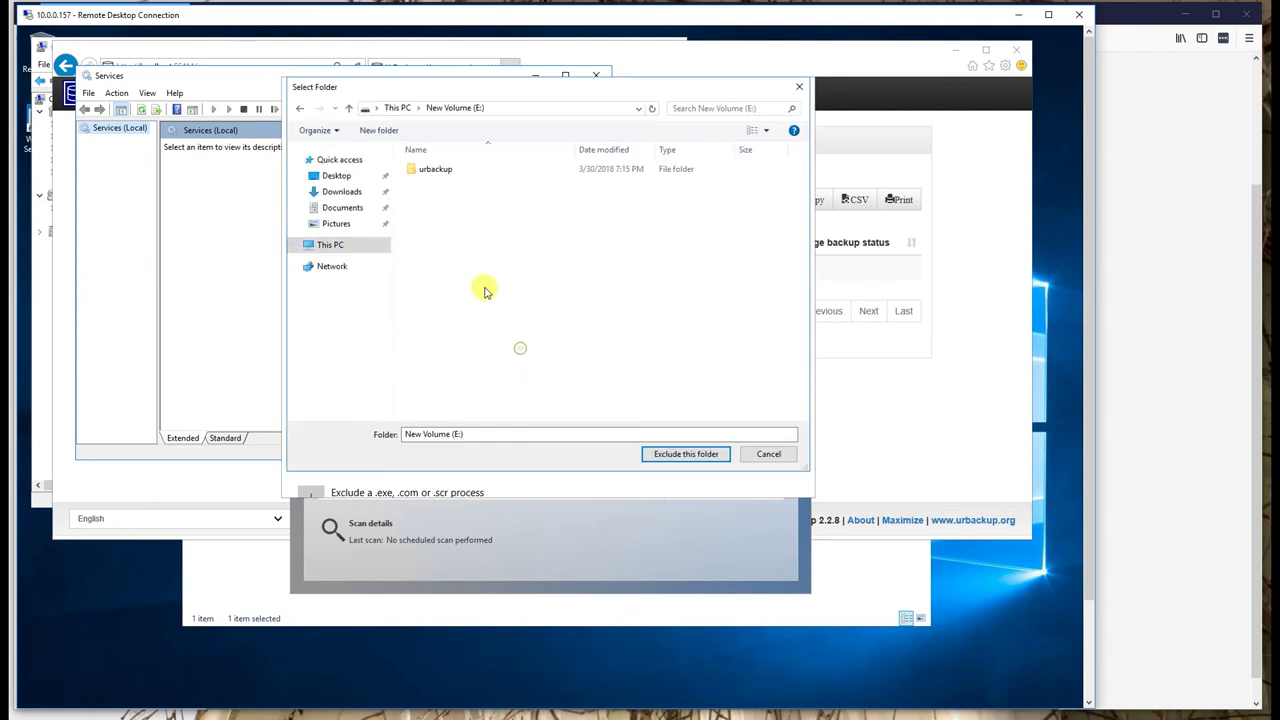
left_click(437, 169)
left_click(686, 453)
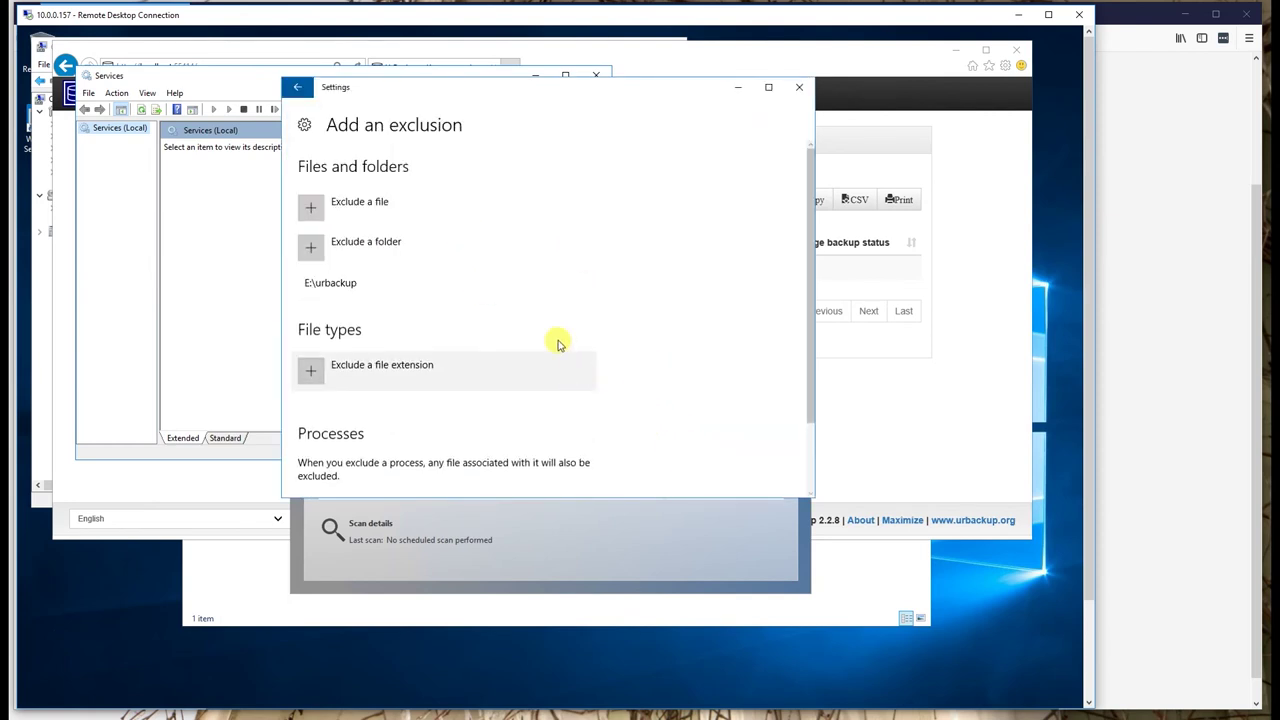
scroll(517, 317, "down", 2)
scroll(517, 320, "up", 2)
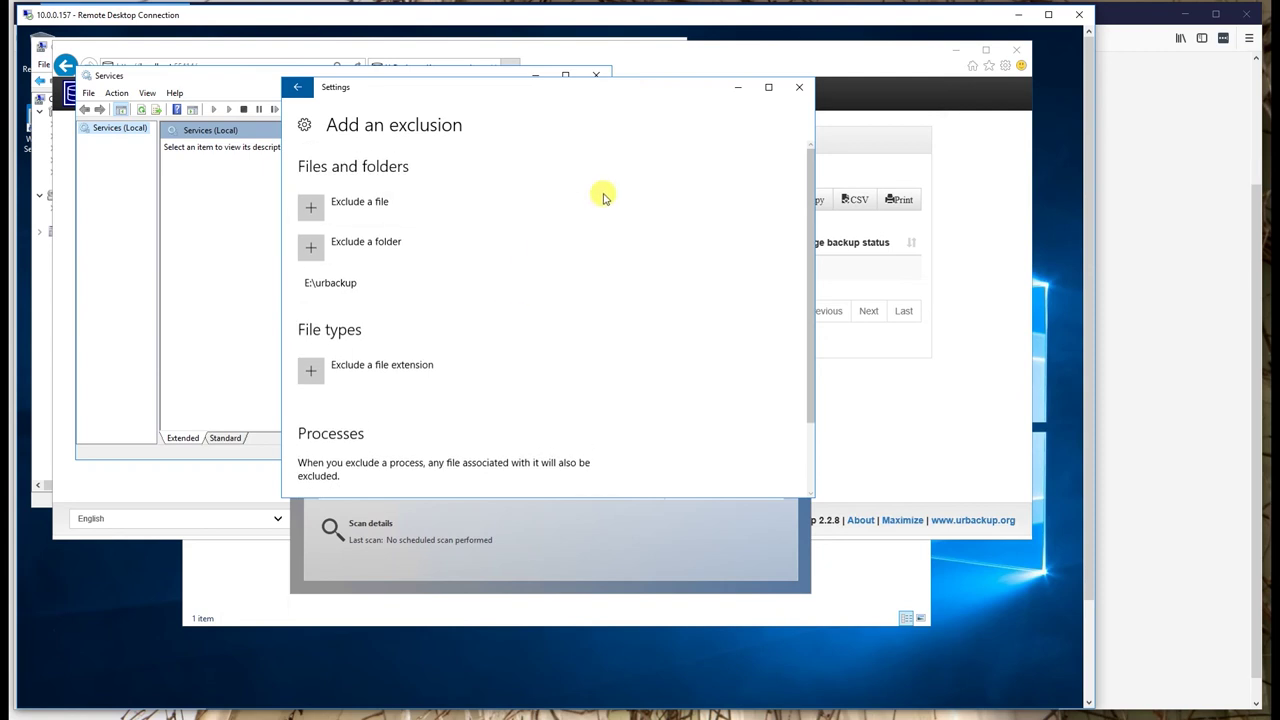
left_click(799, 87)
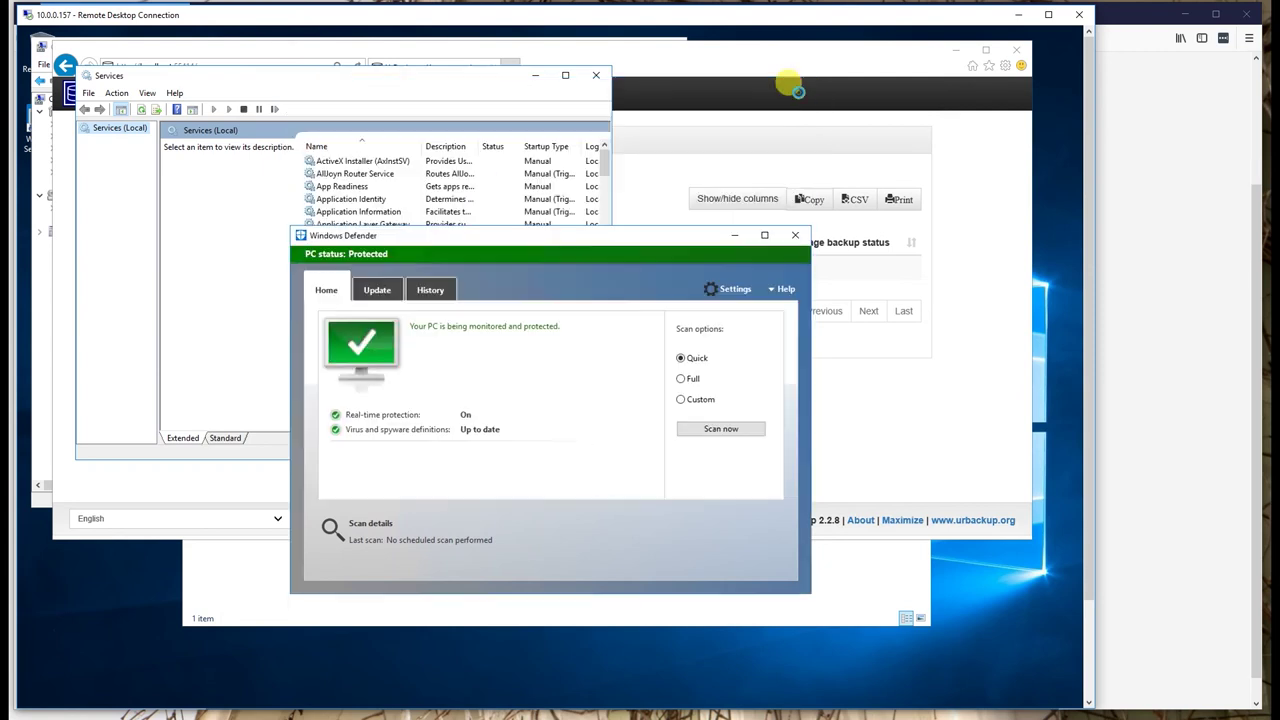
Close Windows Defender, restart the UrBackup Windows Server service, and minimize the Services console.
left_click(792, 237)
left_click(355, 356)
key("u")
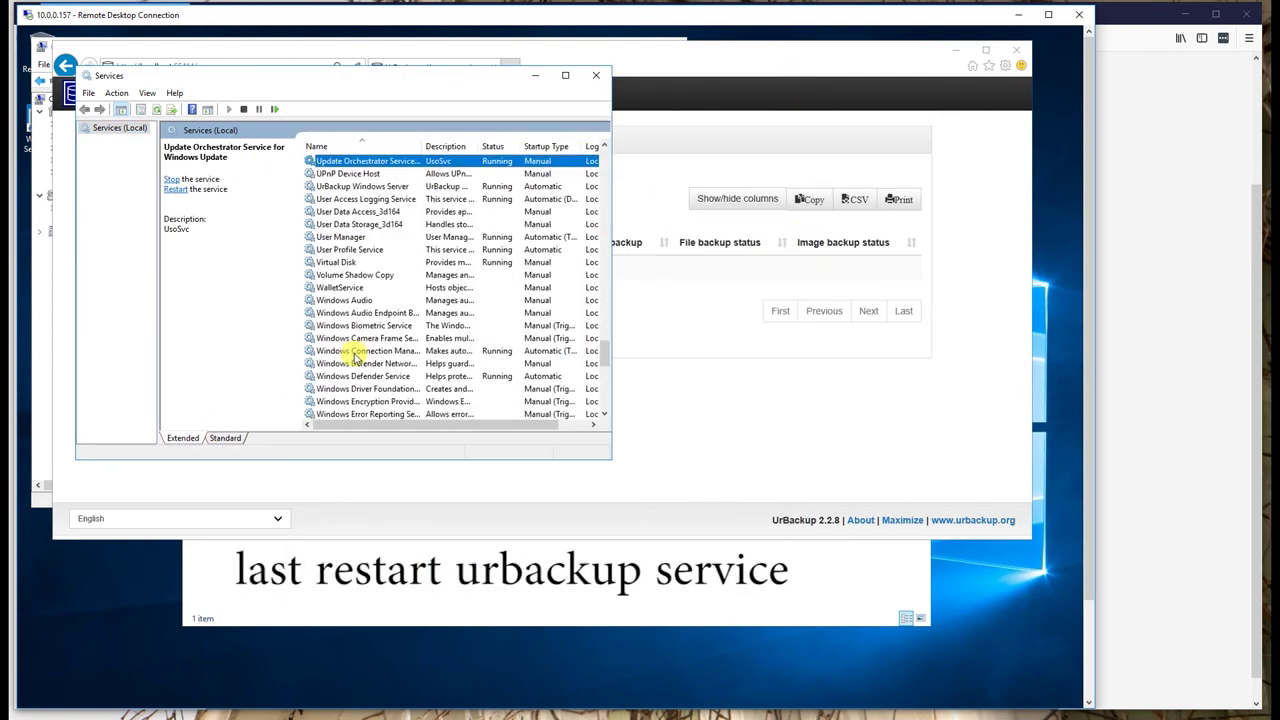
left_click(360, 186)
right_click(372, 187)
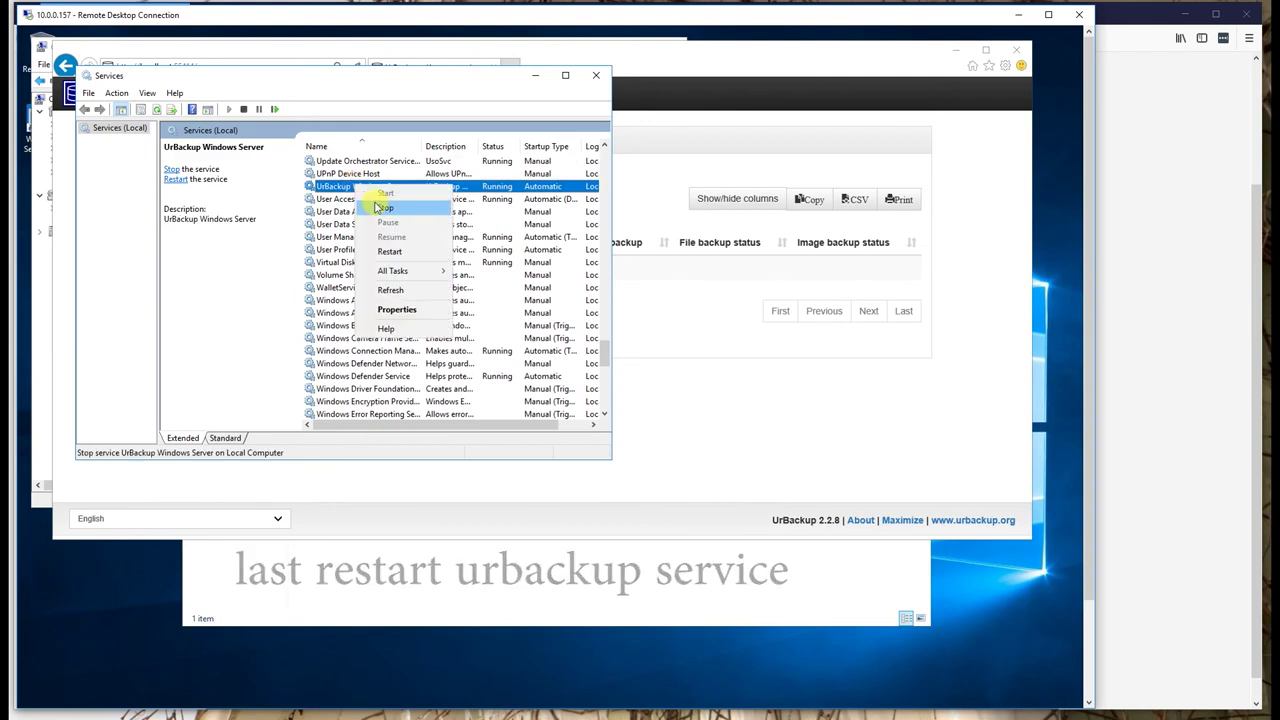
left_click(389, 252)
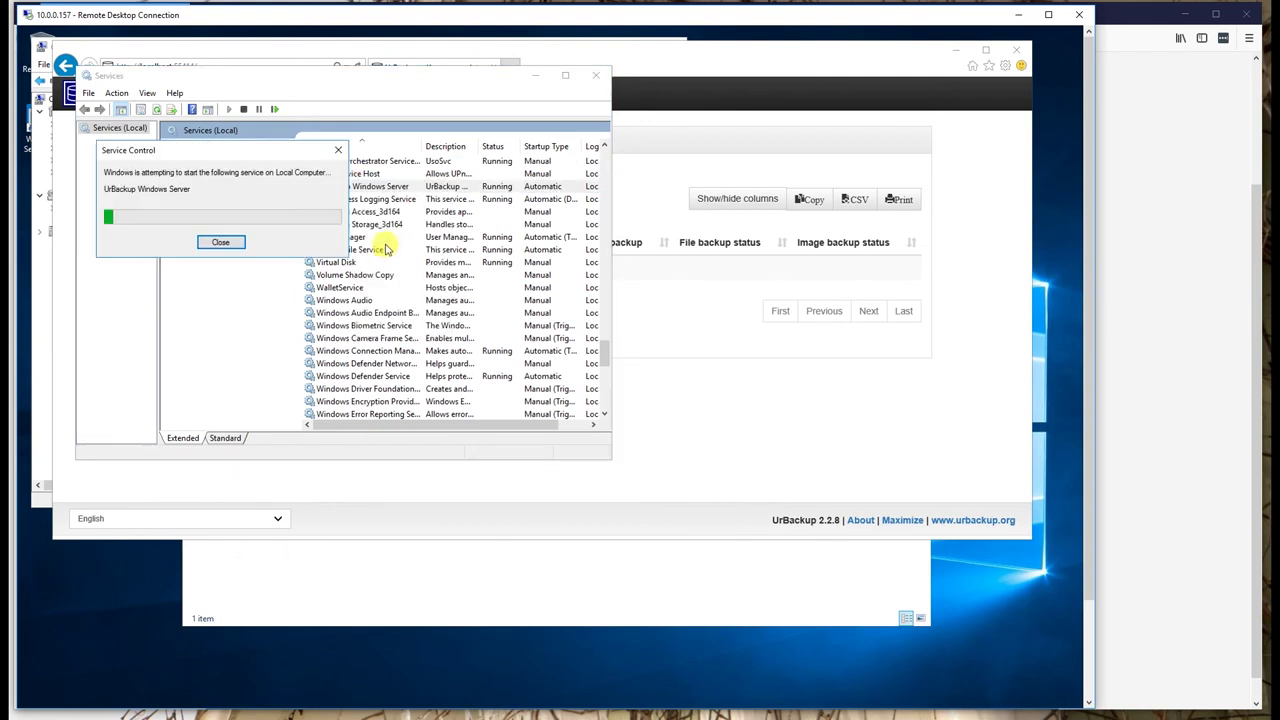
left_click(535, 75)
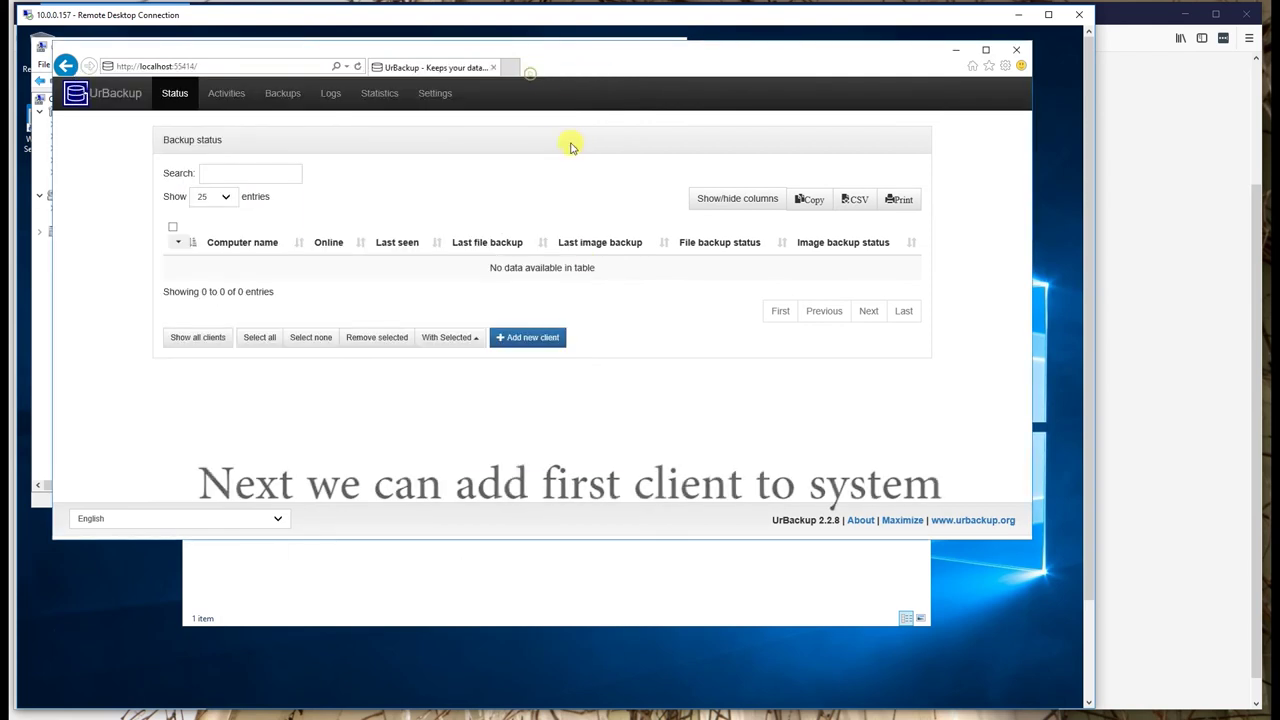
Start adding a new Internet client in UrBackup and enter 10.0.0. as the beginning of its name.
left_click(528, 337)
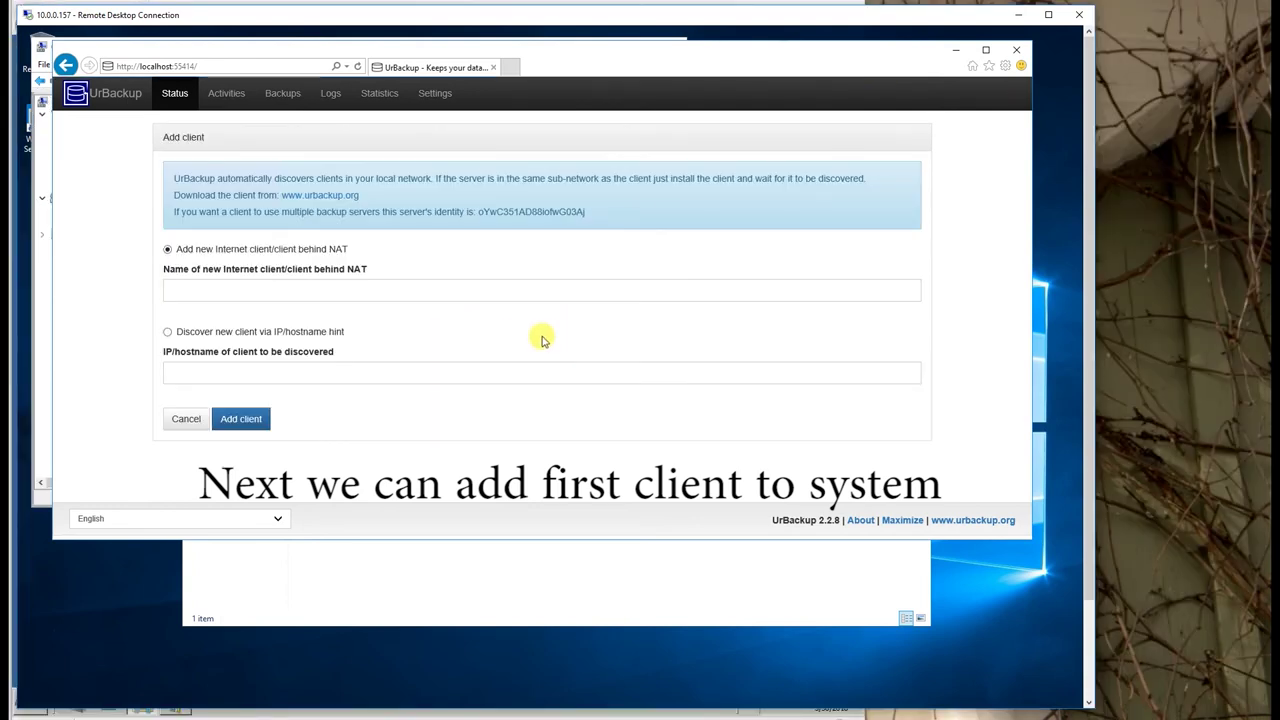
left_click(235, 288)
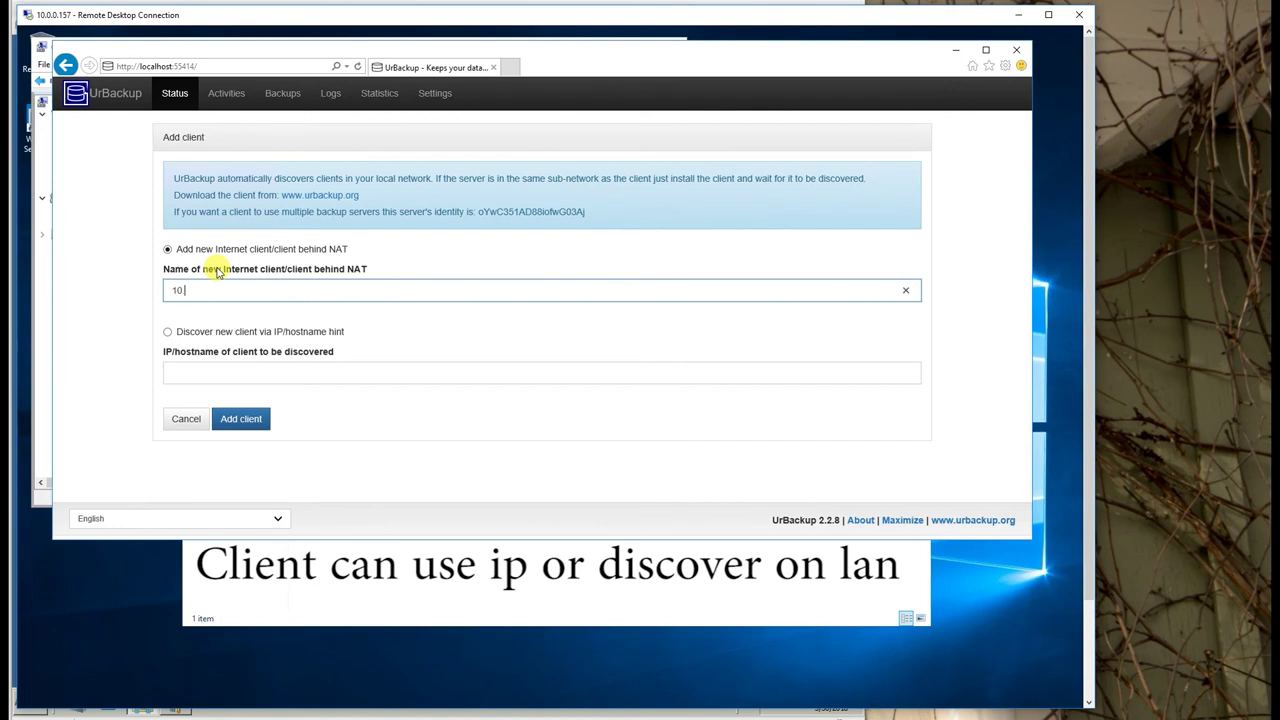
type("10.0.0.")
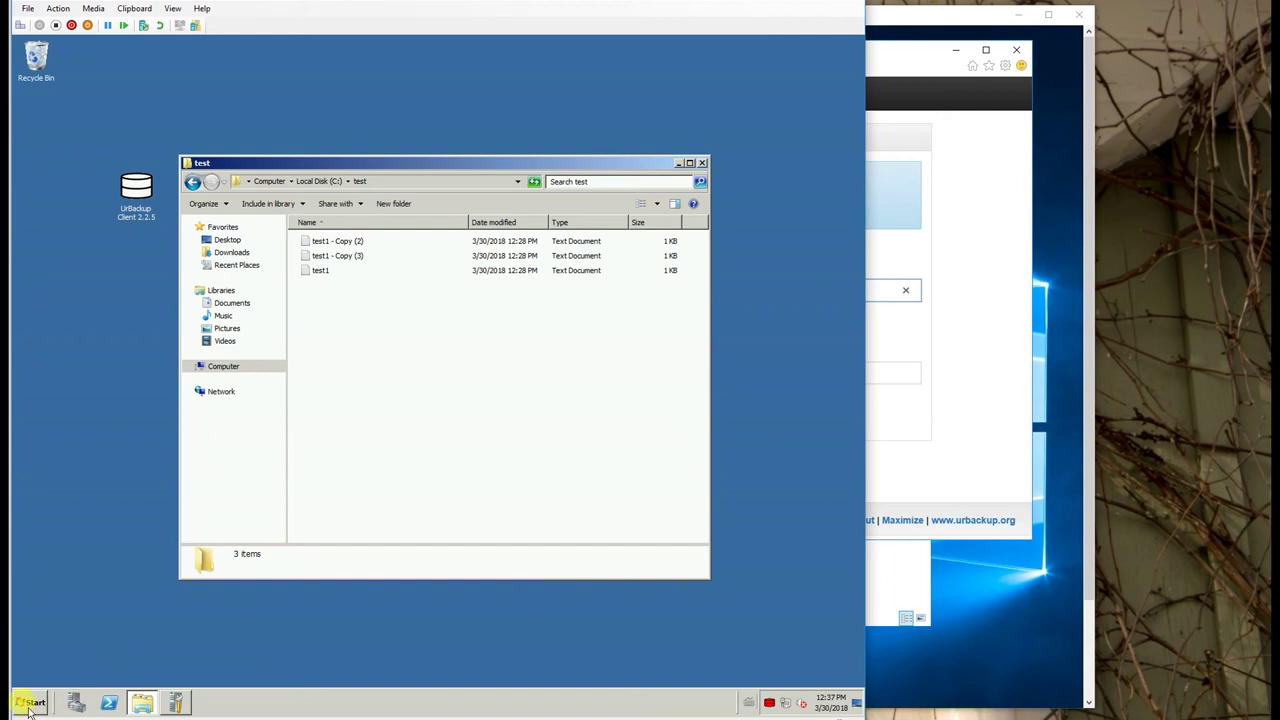
Switch to the Windows Server 2008 R2 client machine and run ipconfig in a command prompt to look up its IPv4 address.
left_click(30, 705)
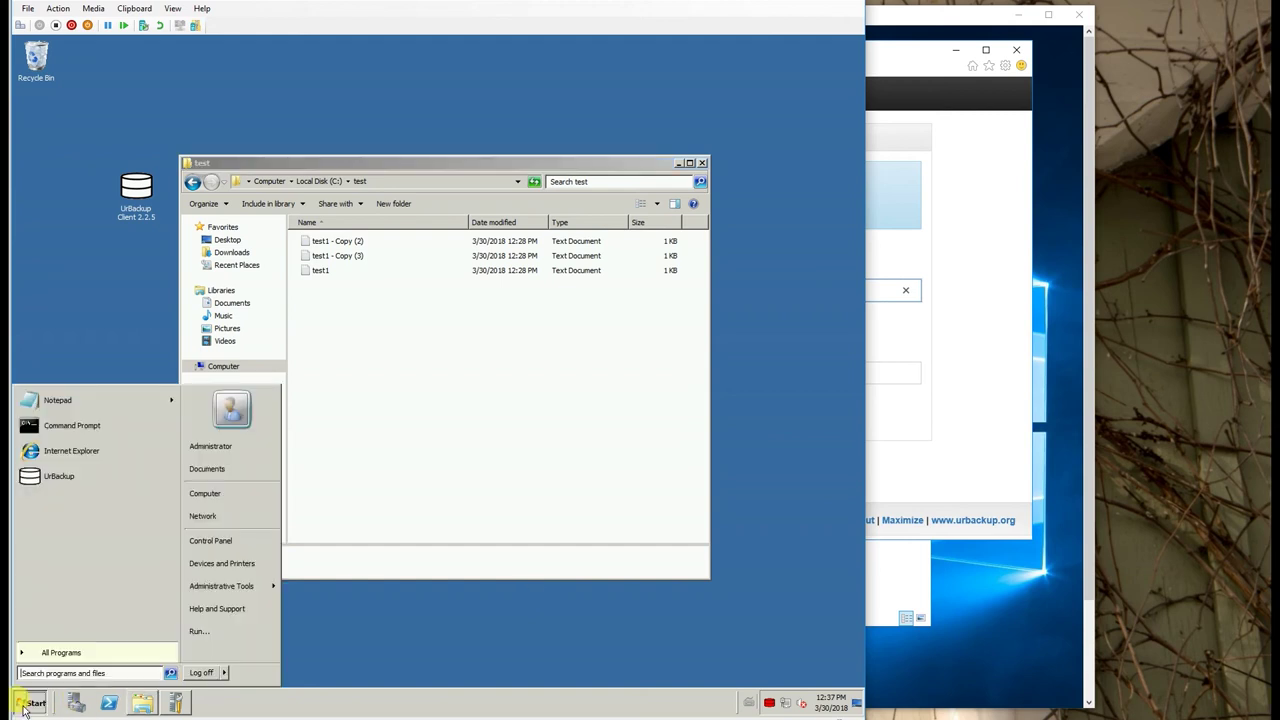
type("cmd")
key("Return")
type("cipo")
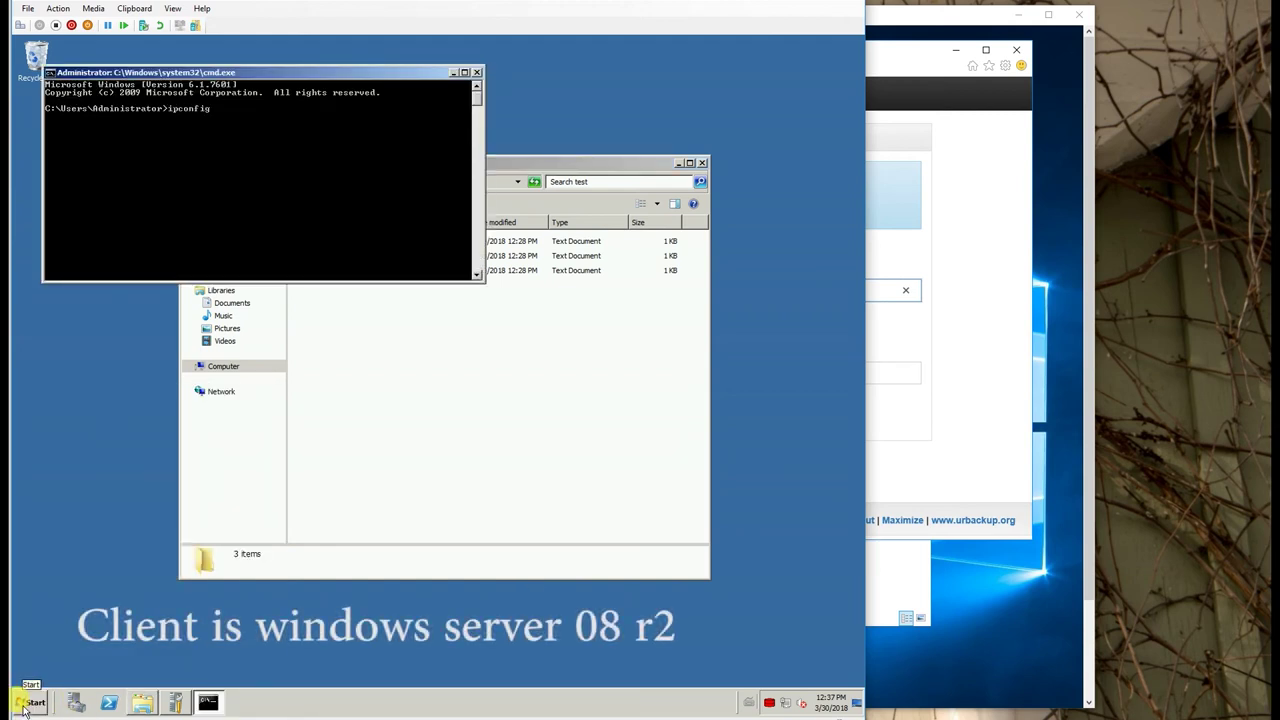
type("nfig")
key("Return")
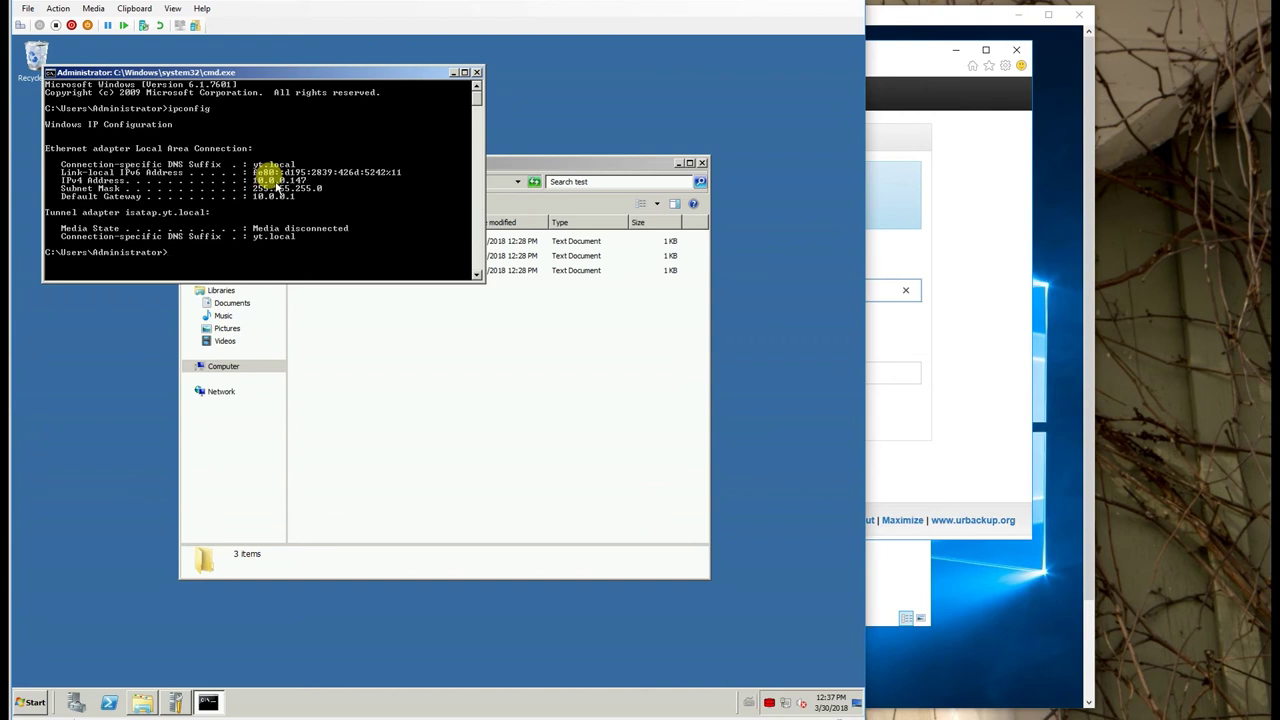
Return to the UrBackup server's add-client form, complete the client name as 10.0.0.147, and add the client.
left_click(891, 8)
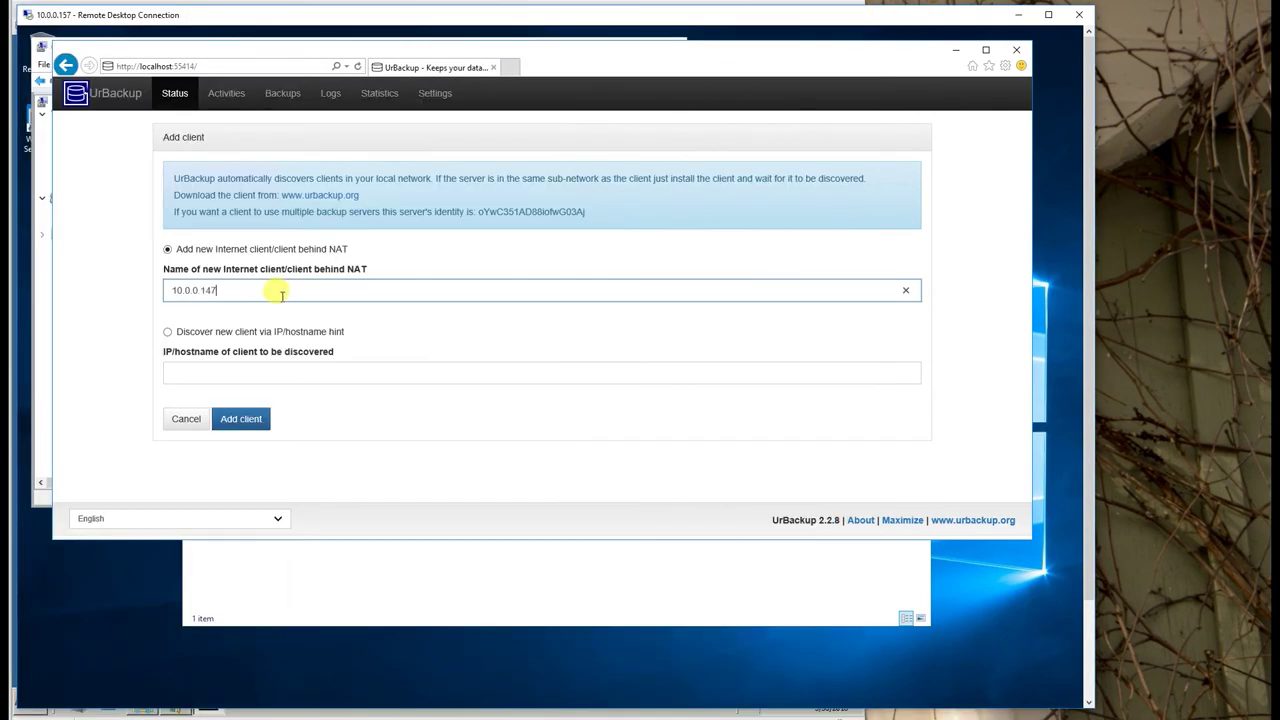
type("147")
left_click(245, 418)
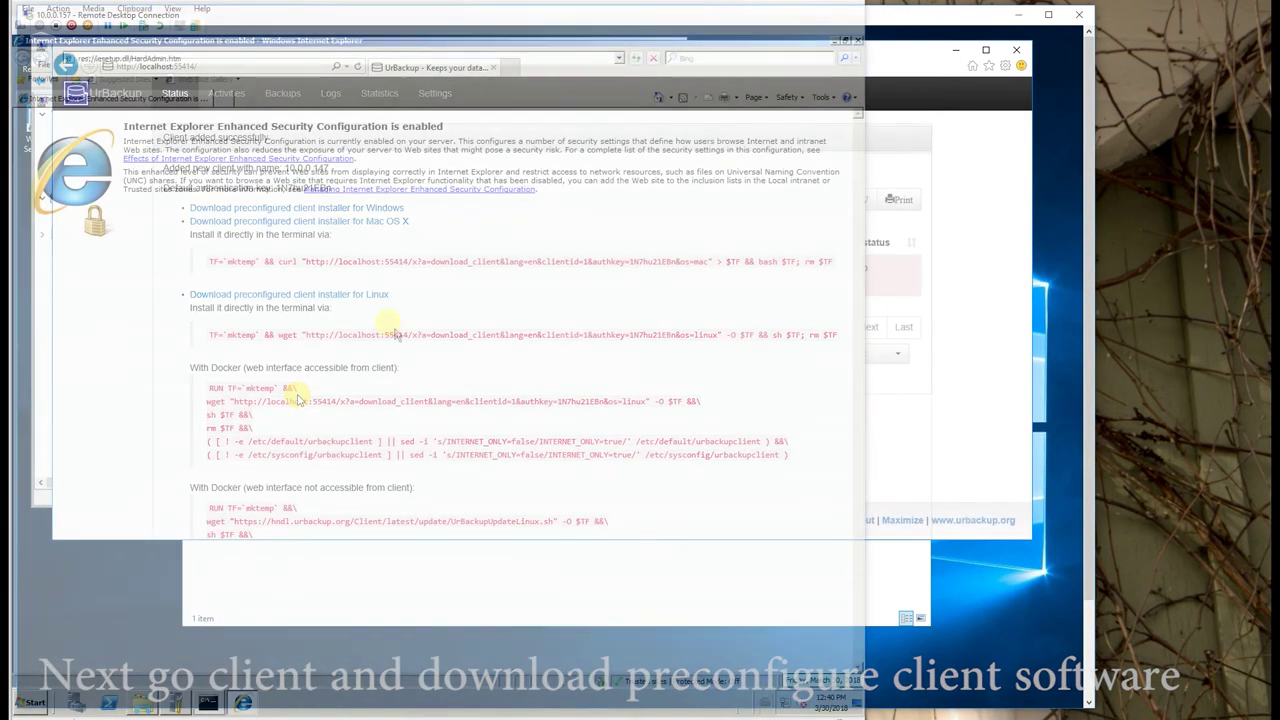
type("ht")
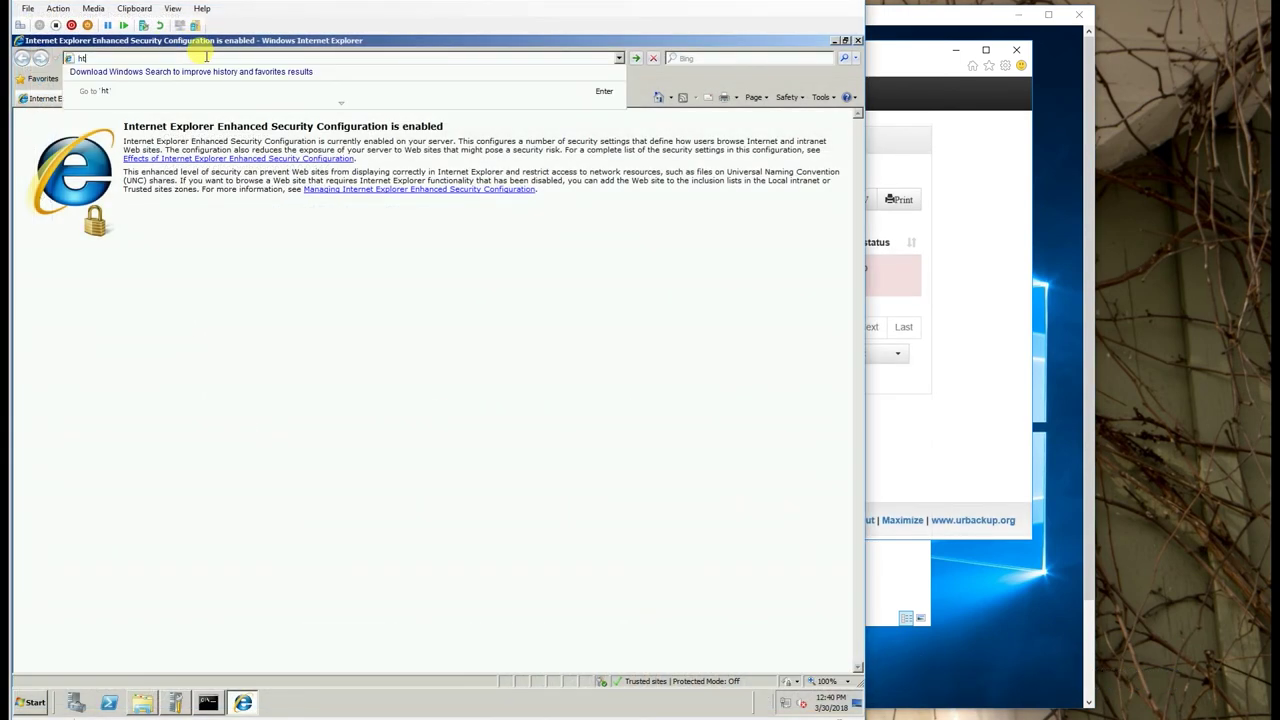
type("tp://10")
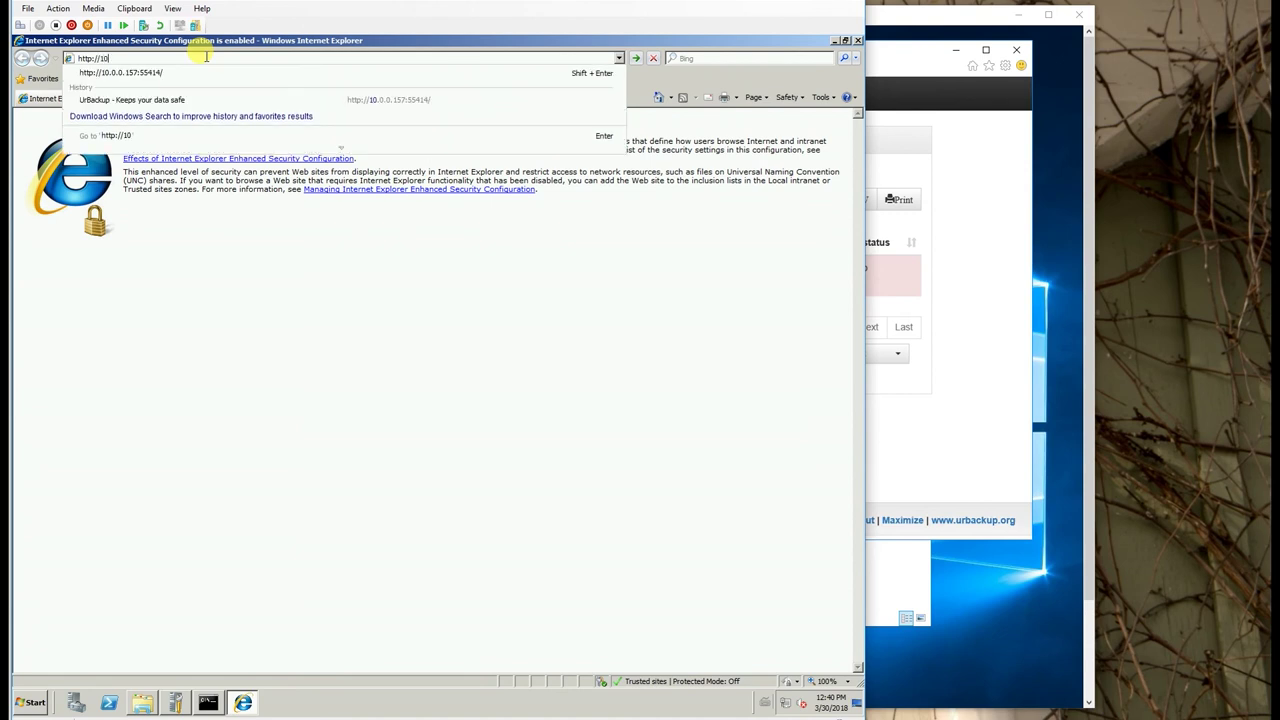
key("Down")
key("Return")
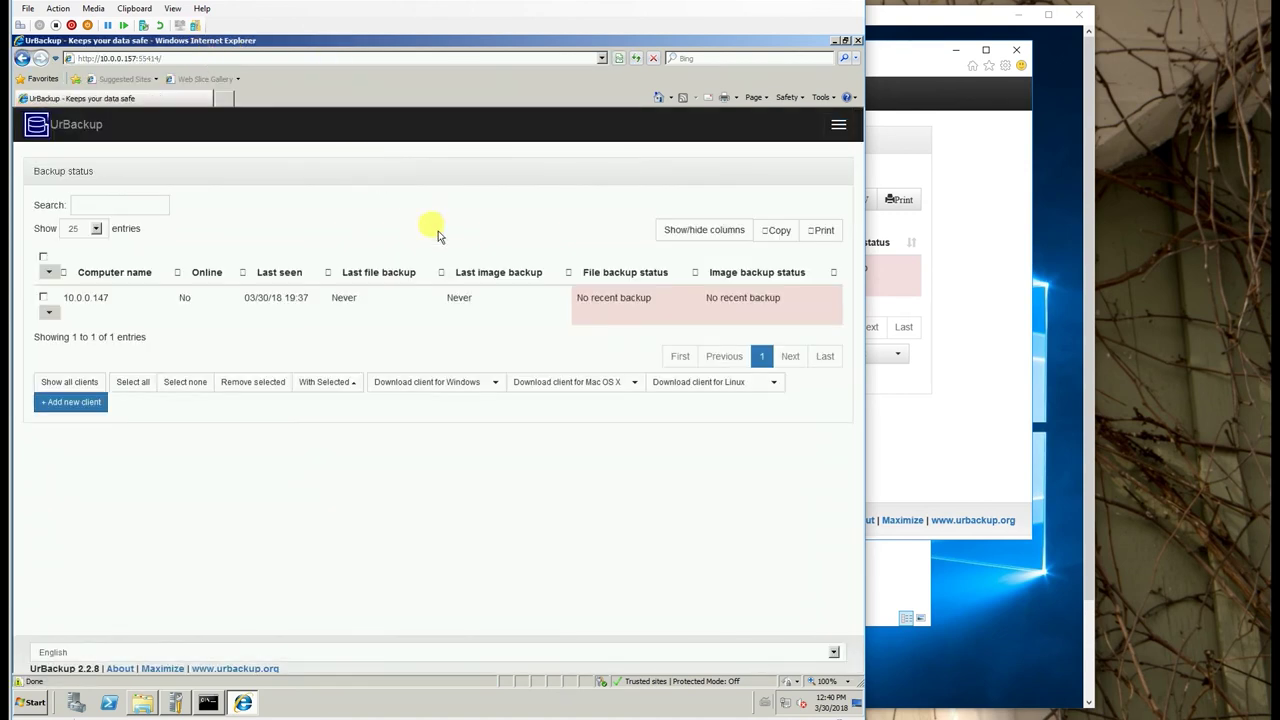
Select client 10.0.0.147, download its preconfigured Windows client installer, and run it.
left_click(43, 298)
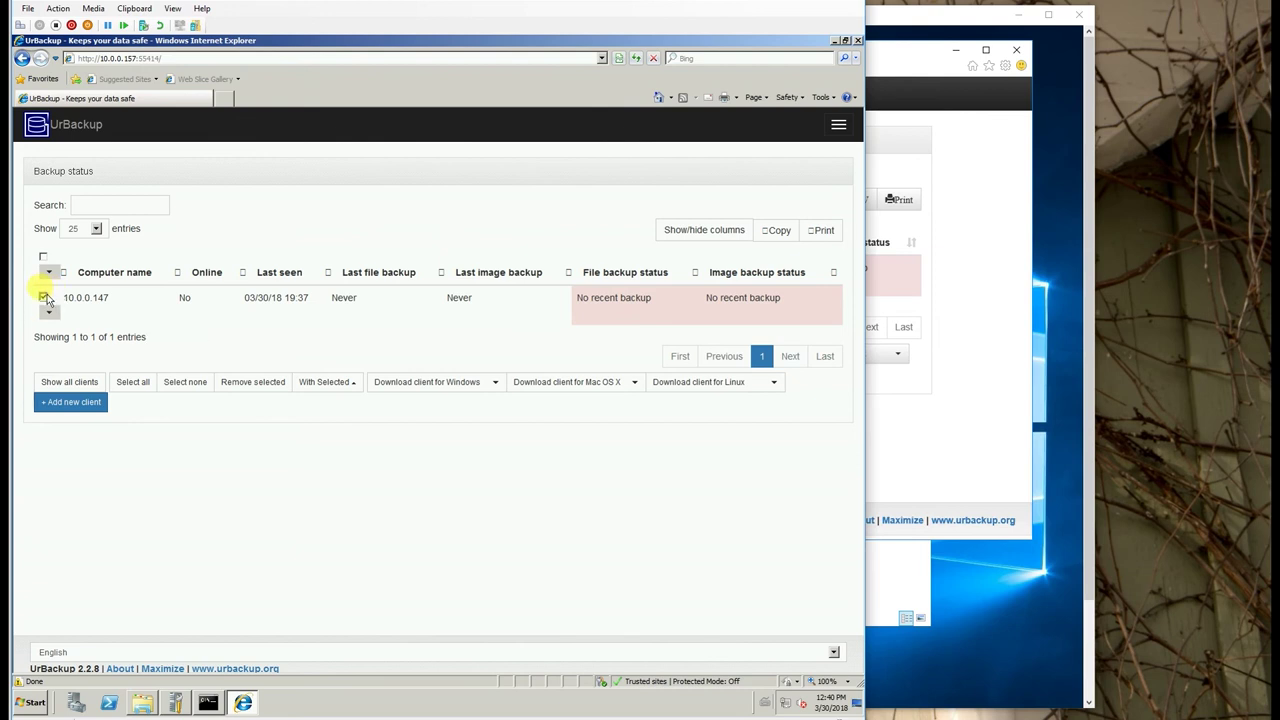
left_click(496, 382)
left_click(403, 407)
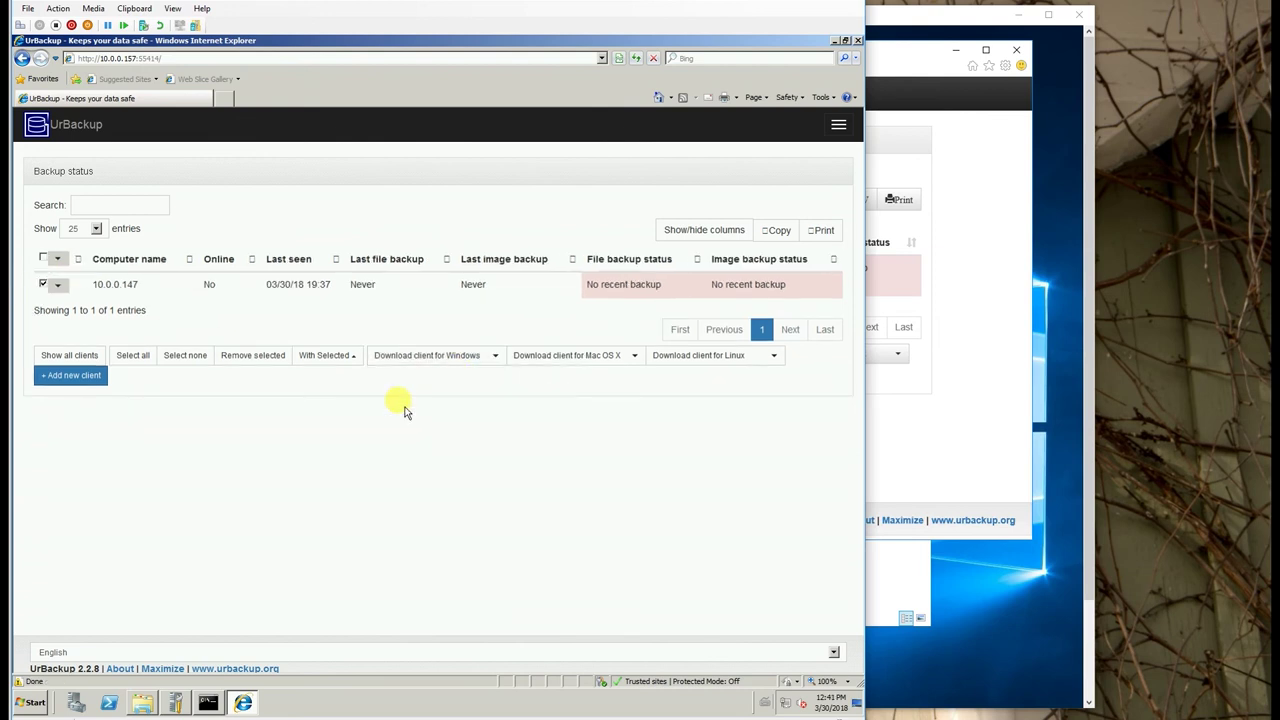
left_click(401, 407)
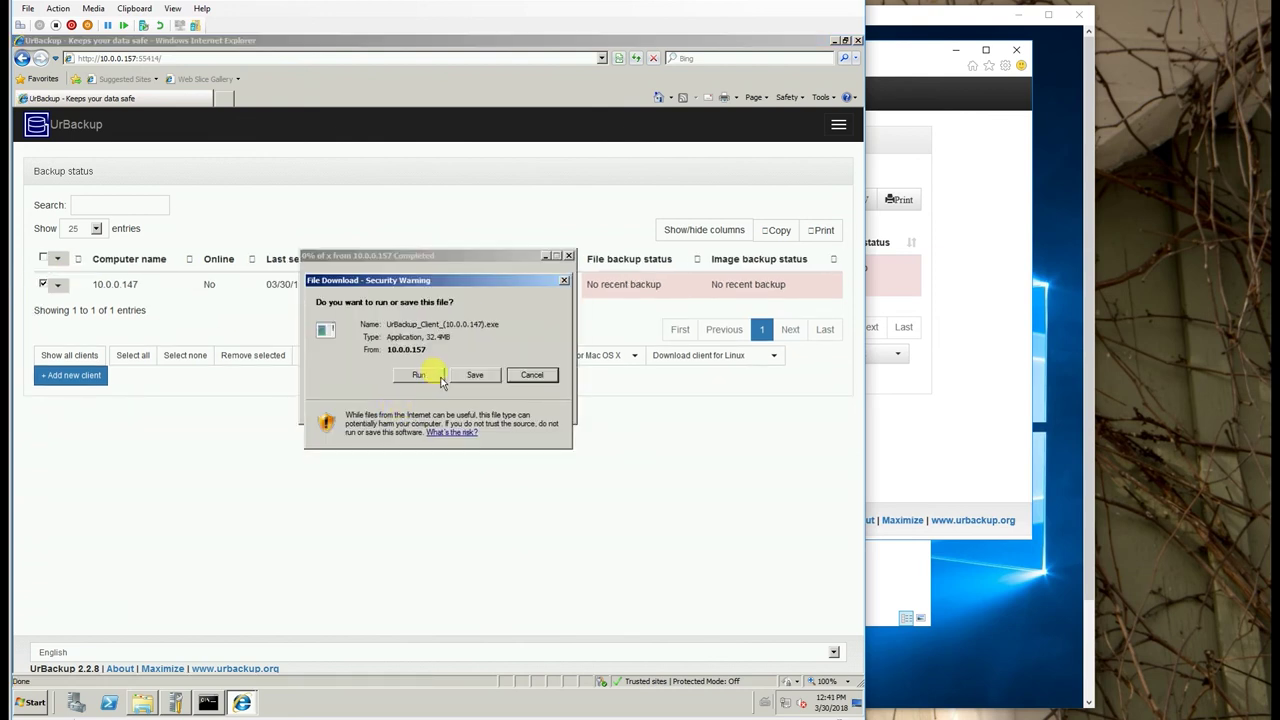
left_click(441, 378)
left_click(487, 362)
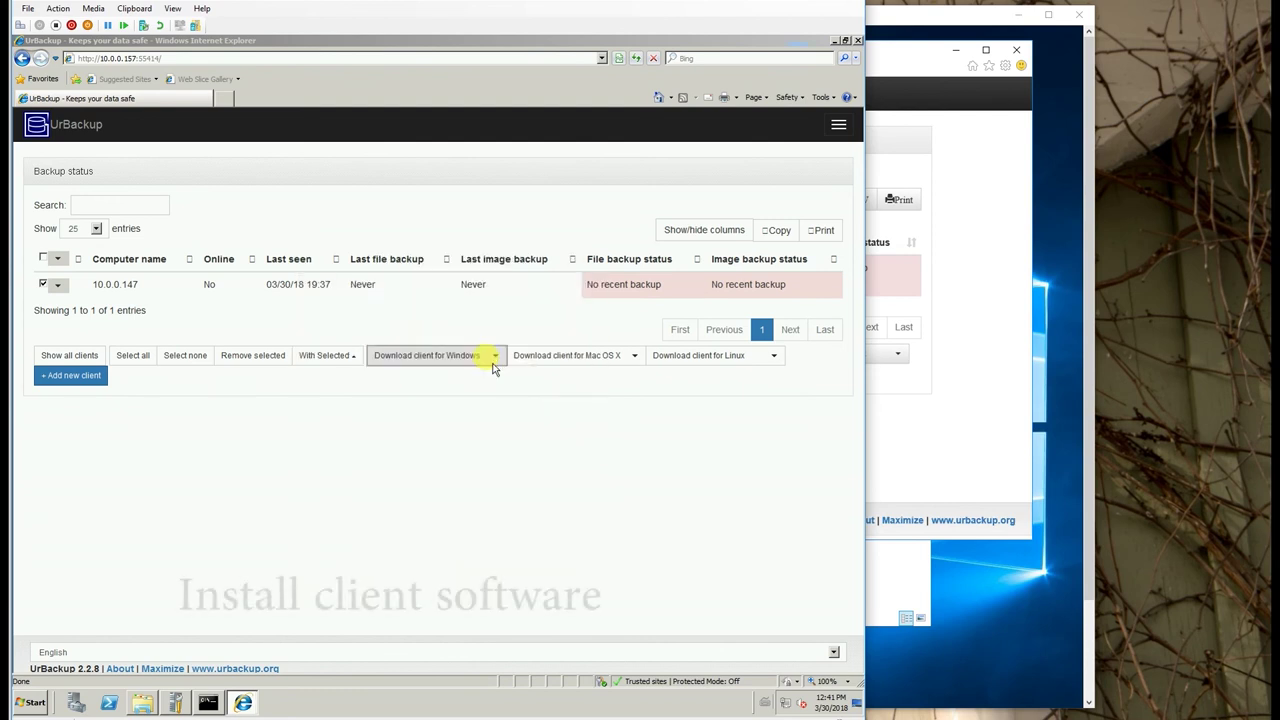
Complete the UrBackup Client 2.2.5 setup and accept the recommended file set and system volume for backup.
left_click(515, 470)
left_click(515, 470)
left_click(515, 471)
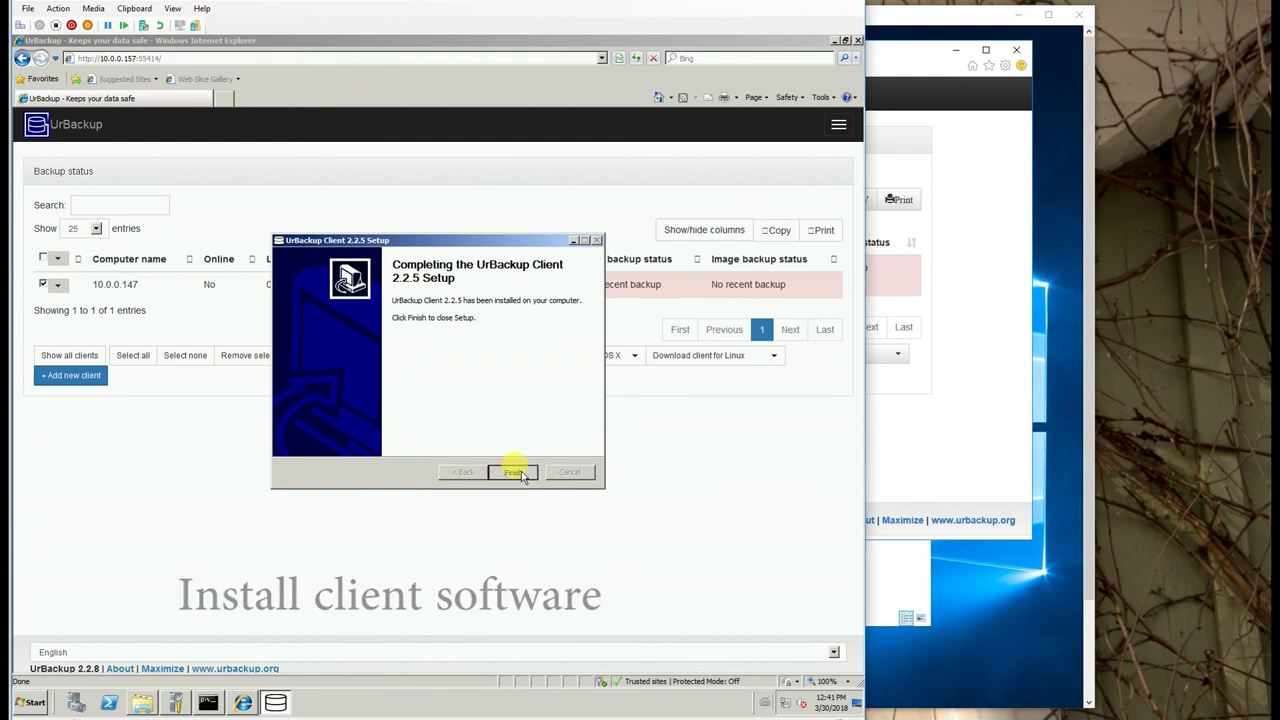
left_click(514, 472)
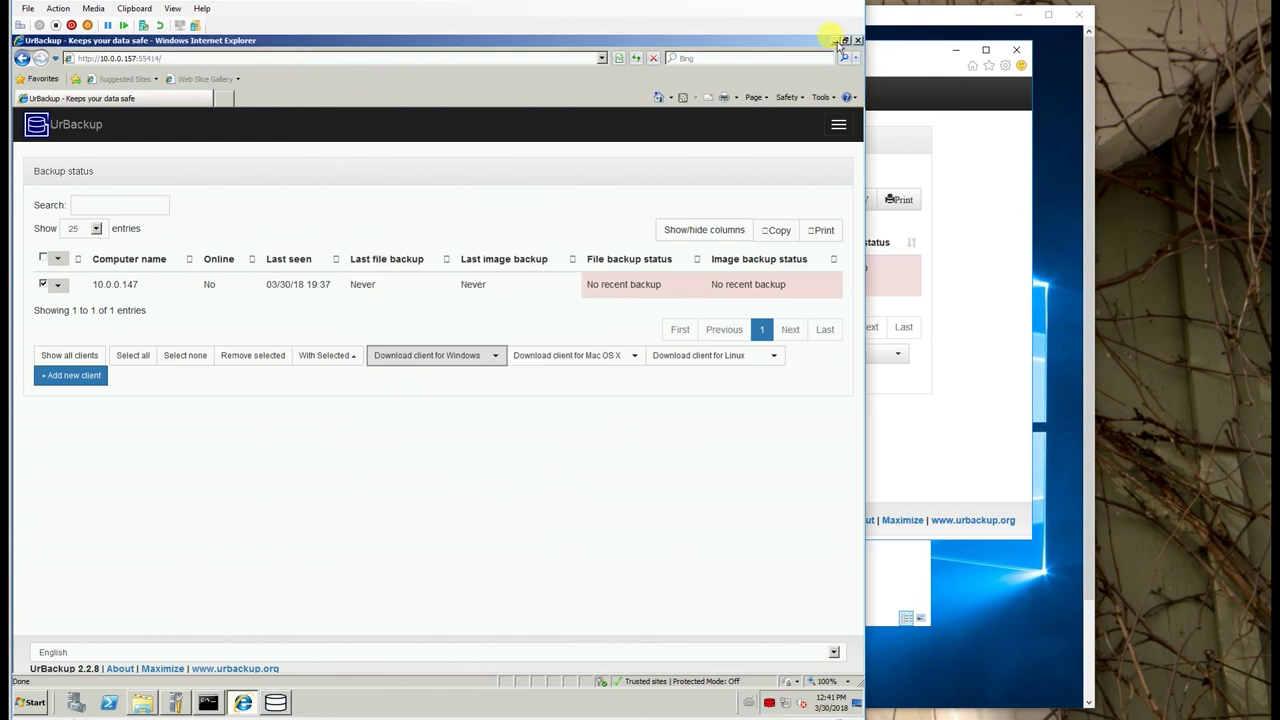
left_click(837, 41)
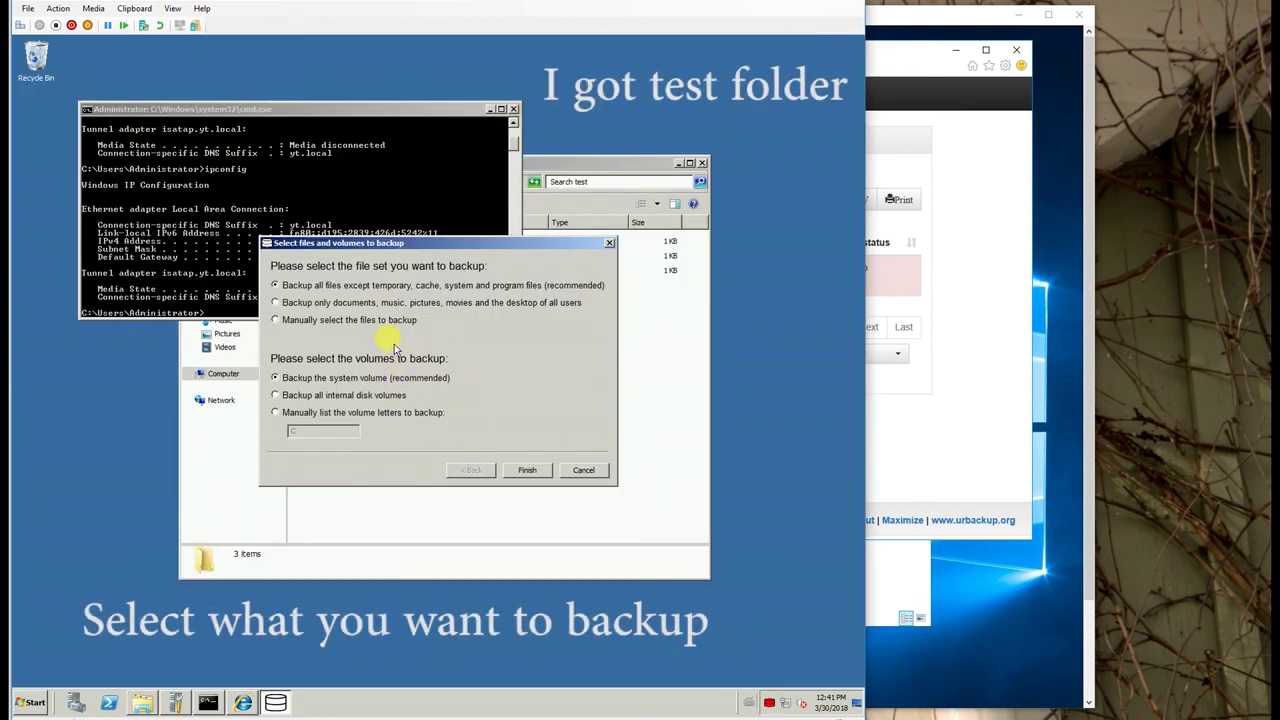
left_click(522, 470)
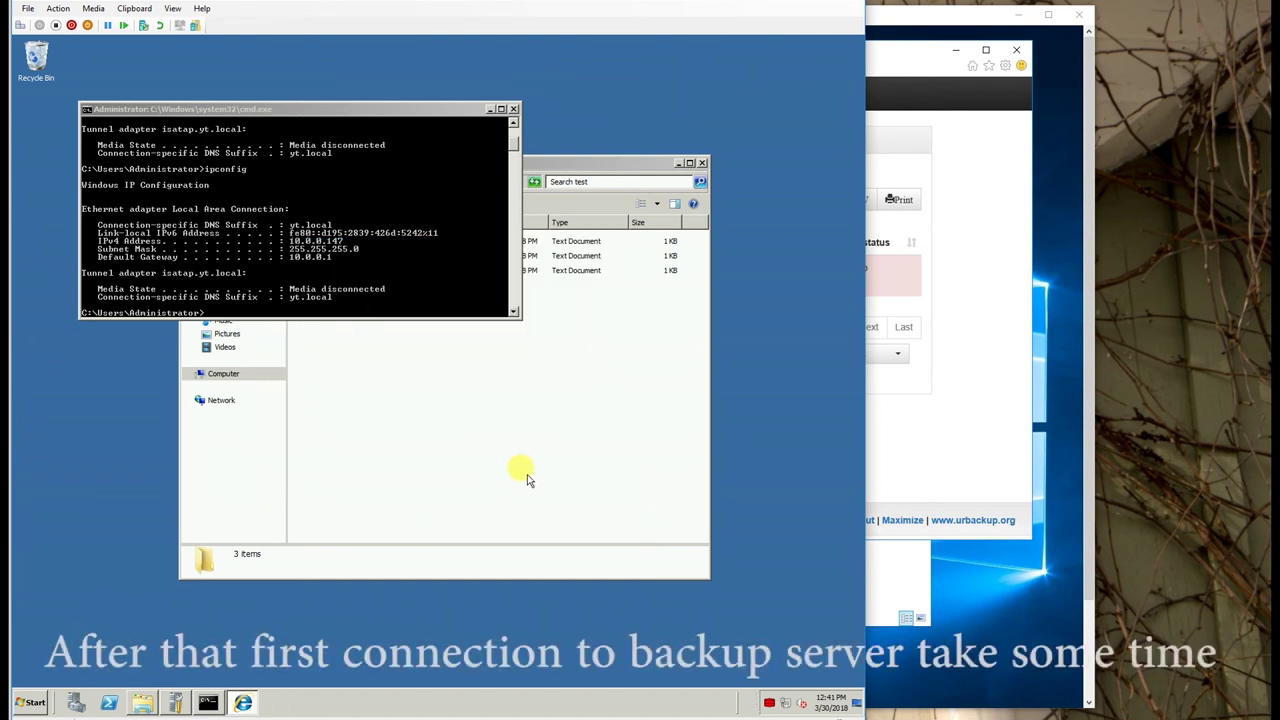
Review the UrBackup client's status and its image backup, client, internet and file backup settings, then close the settings.
double_click(770, 703)
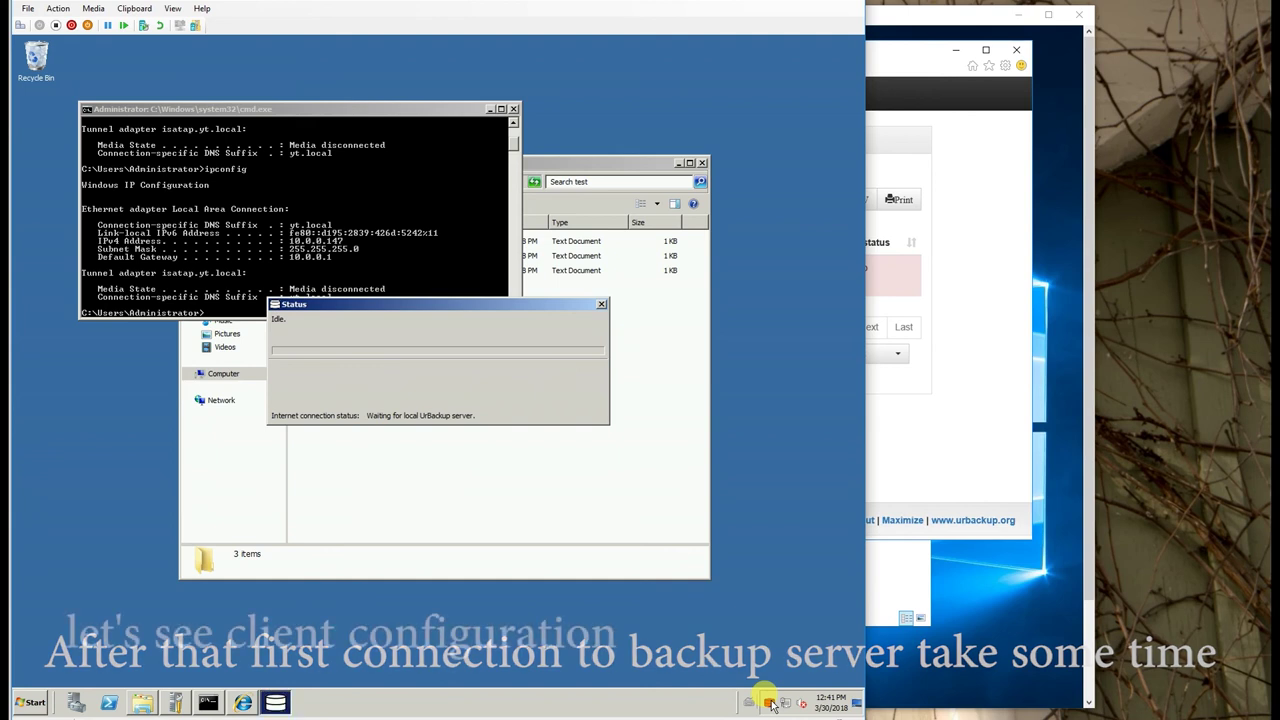
right_click(771, 704)
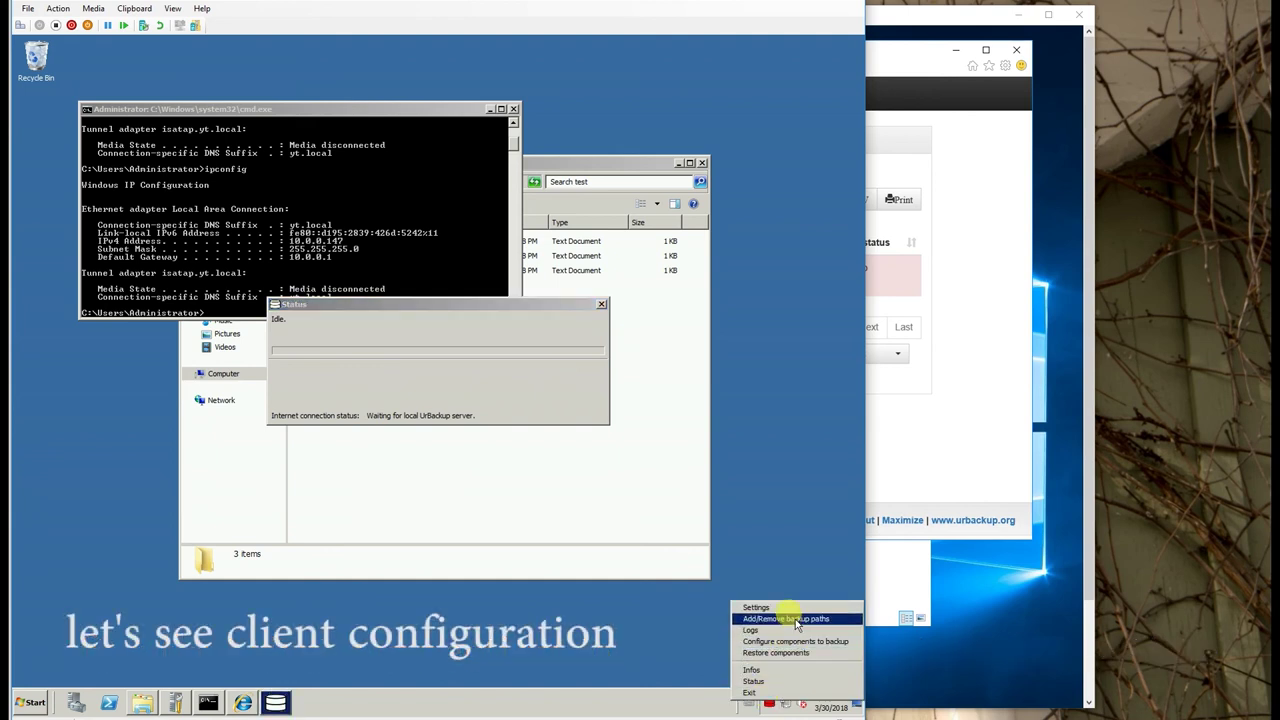
left_click(756, 607)
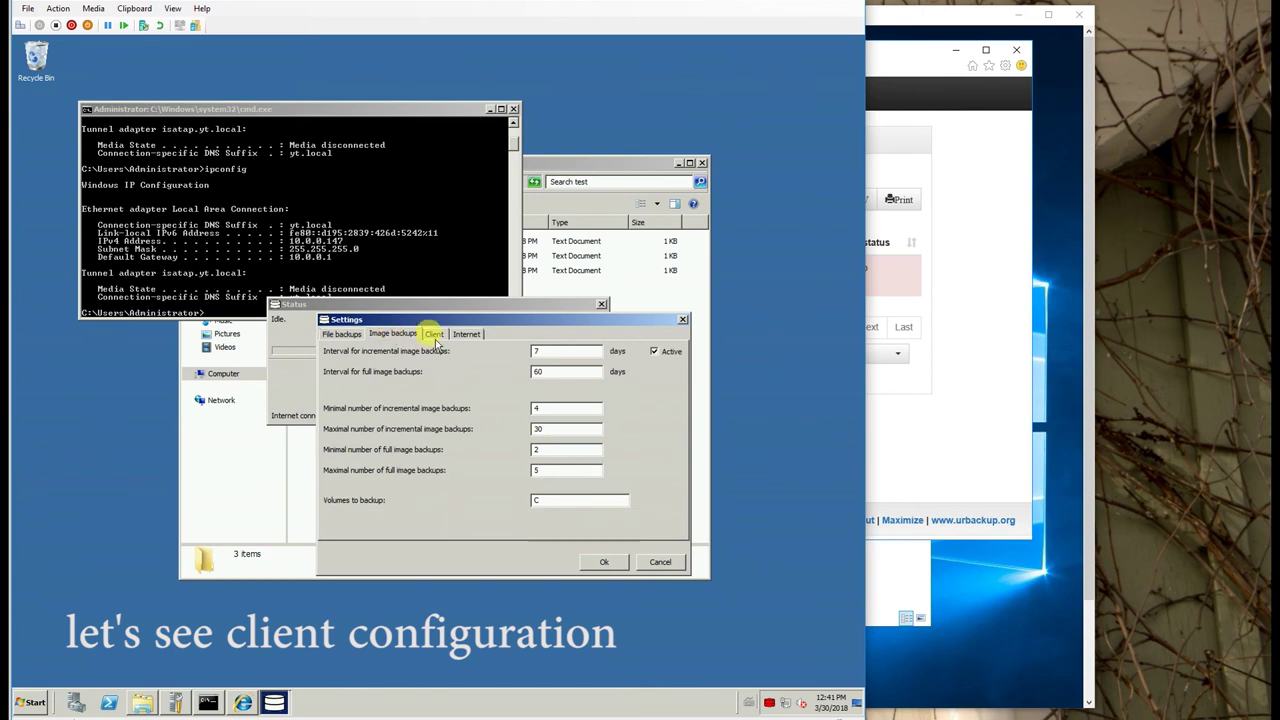
left_click(434, 334)
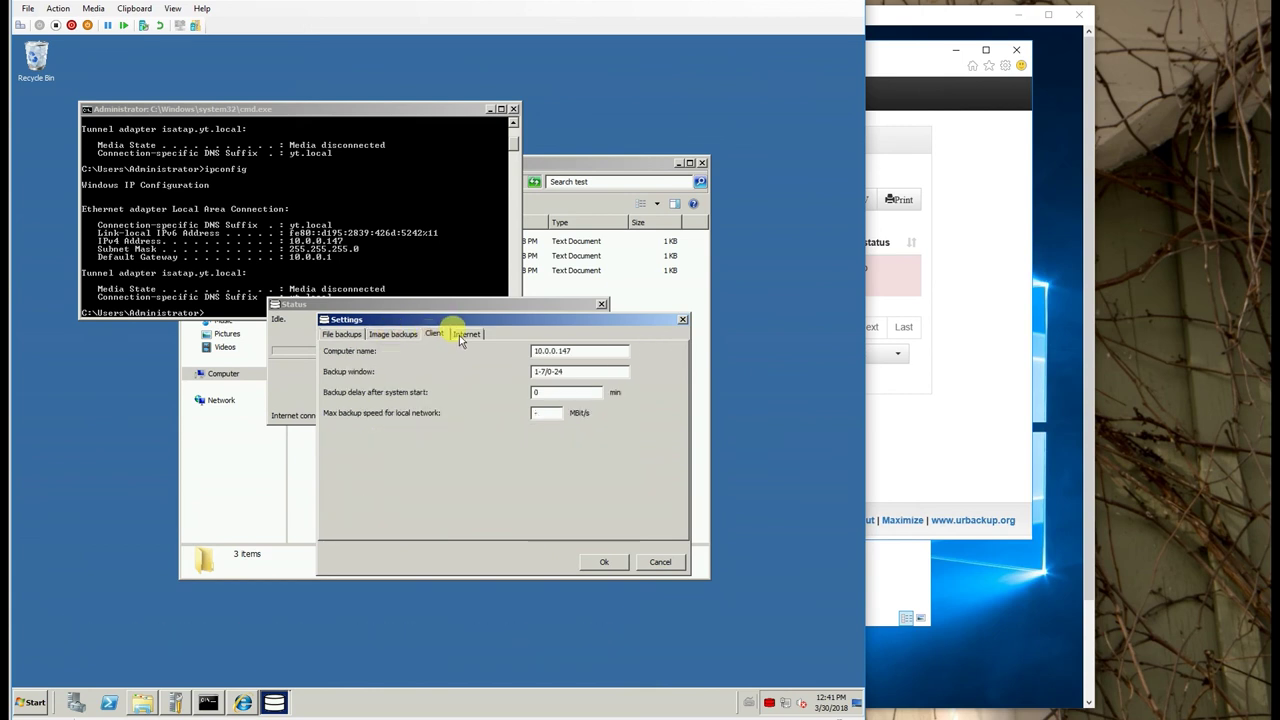
left_click(462, 334)
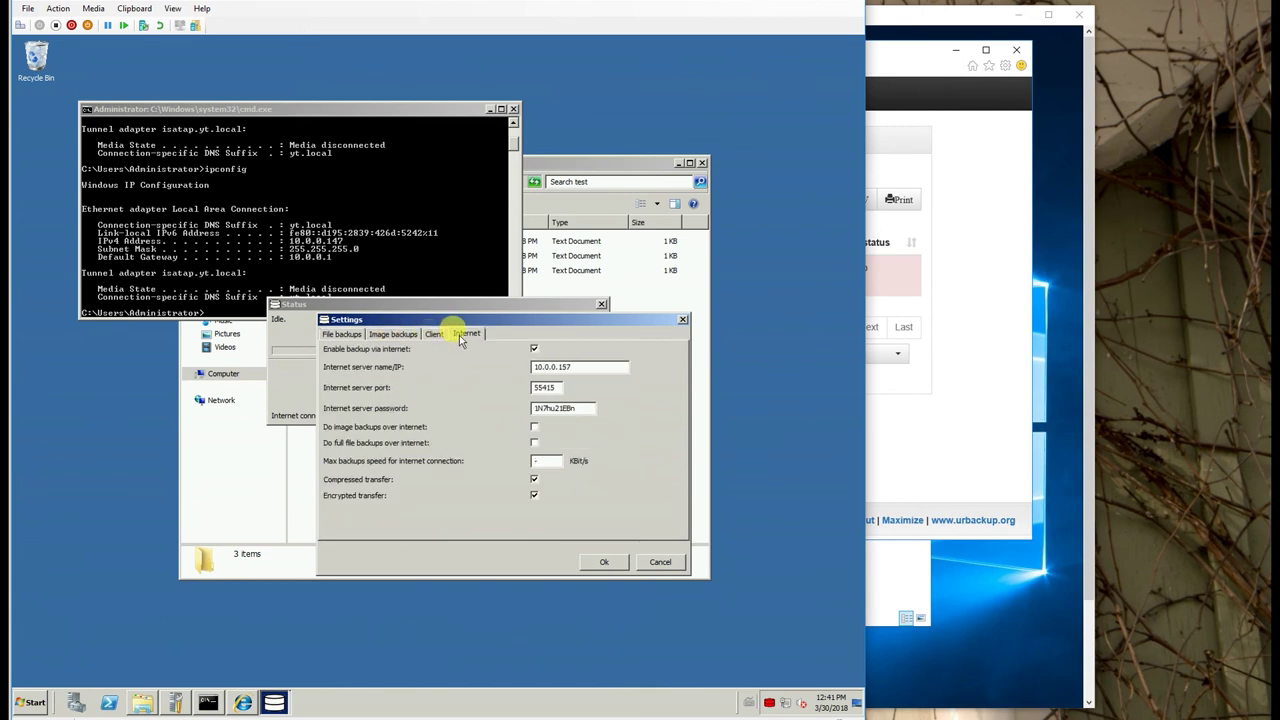
left_click(338, 334)
left_click(606, 562)
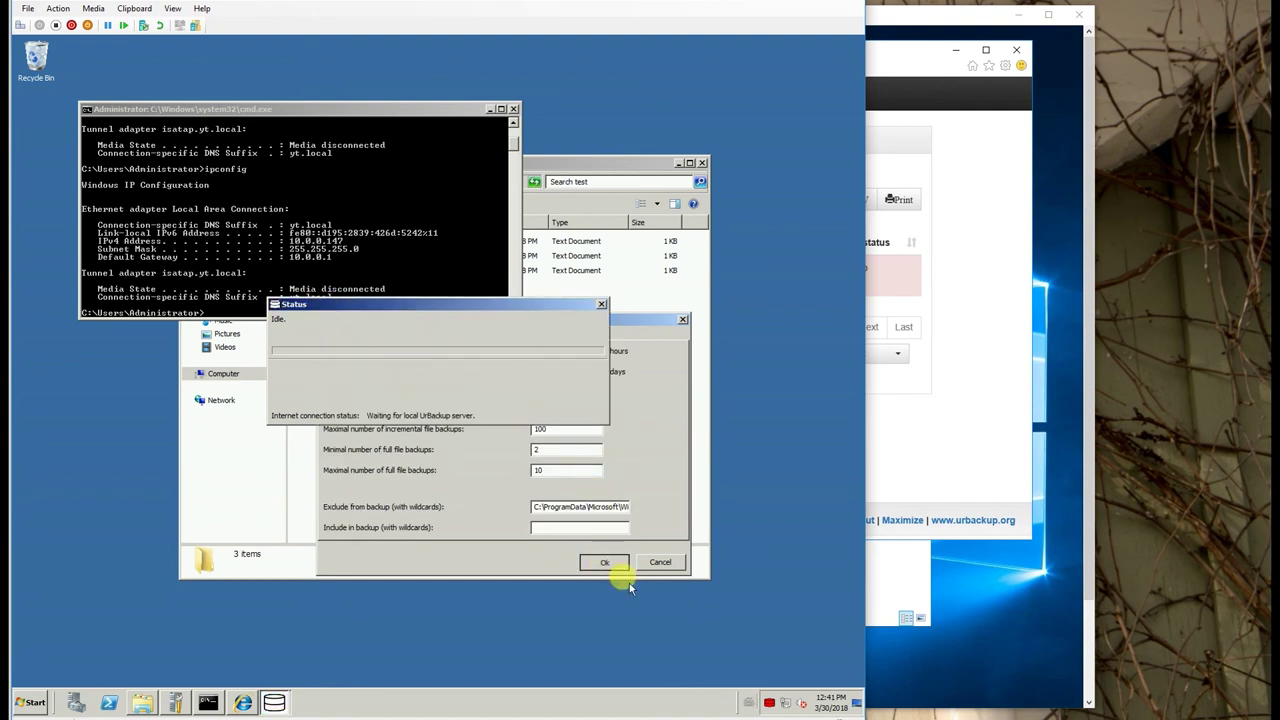
left_click(606, 562)
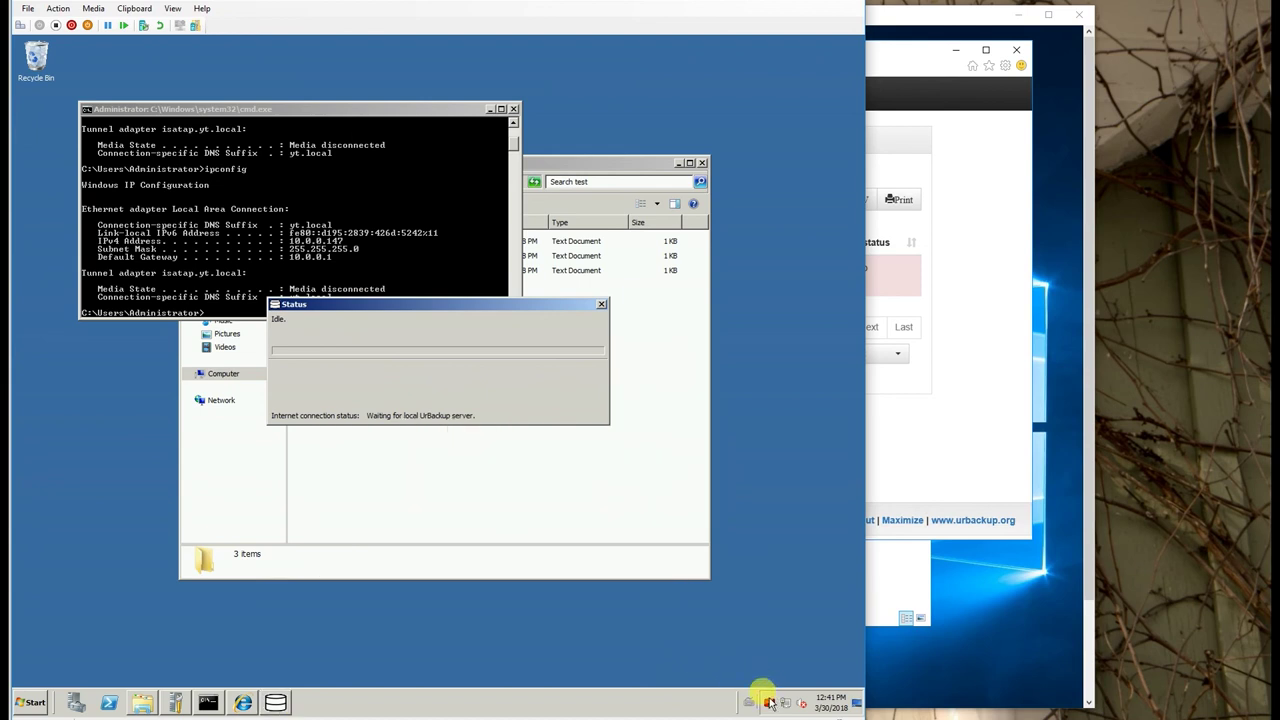
Add C:\test as a backup path in the UrBackup client and save the path list.
right_click(769, 702)
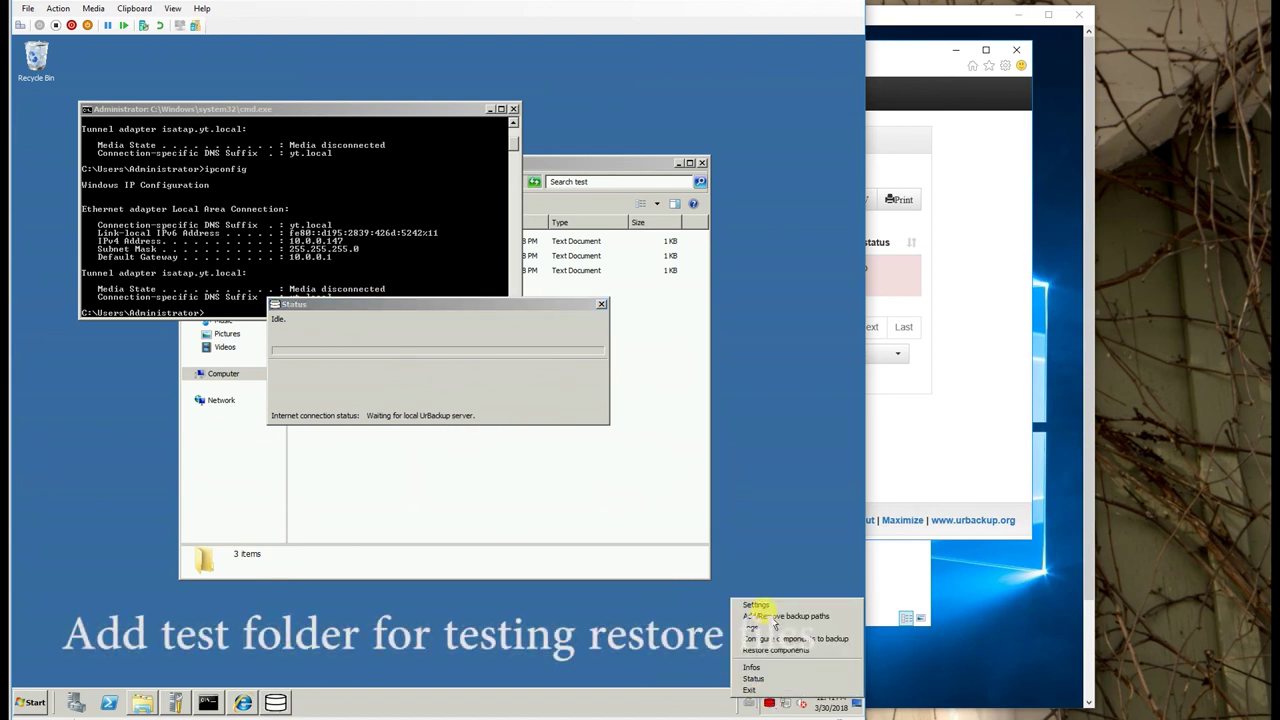
left_click(765, 615)
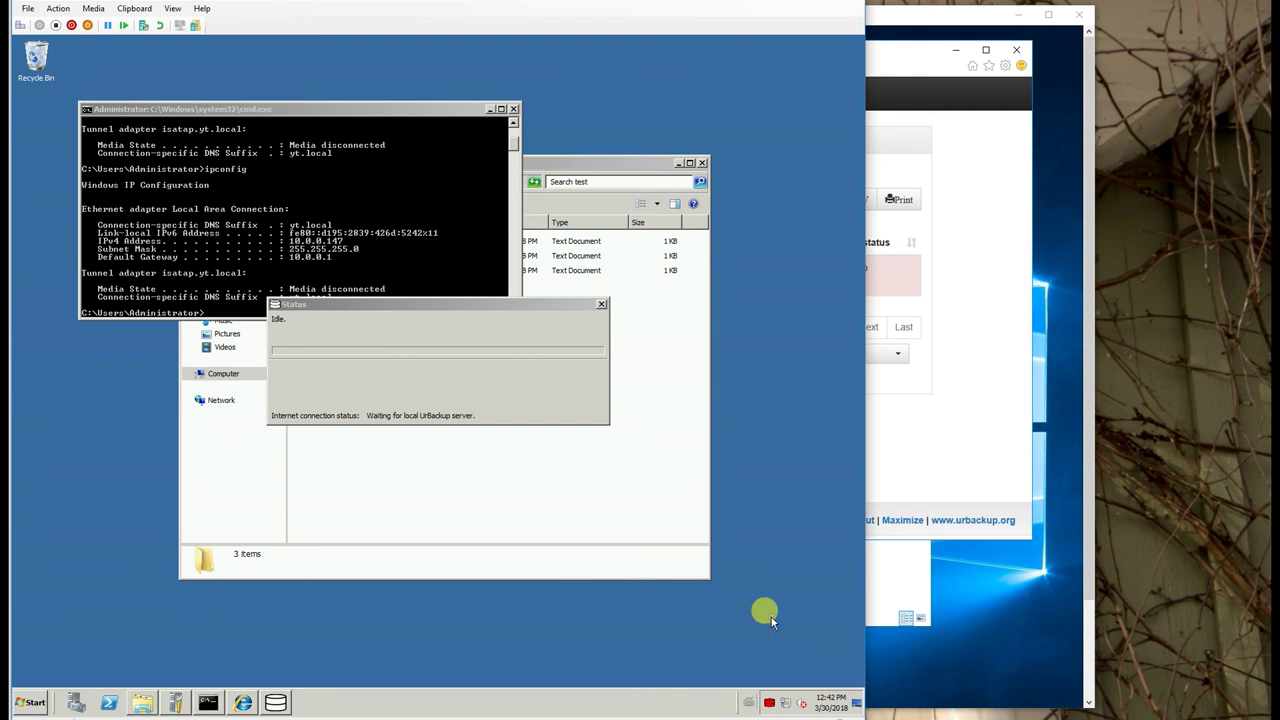
left_click(529, 370)
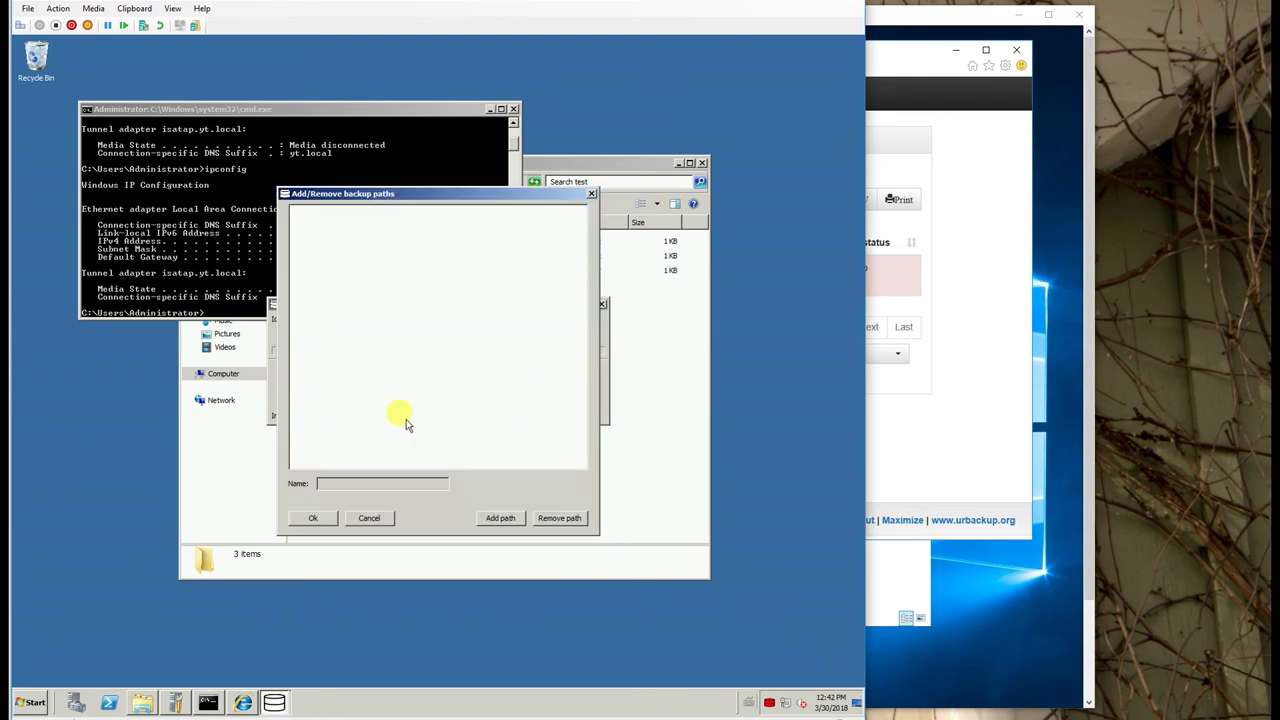
left_click(500, 518)
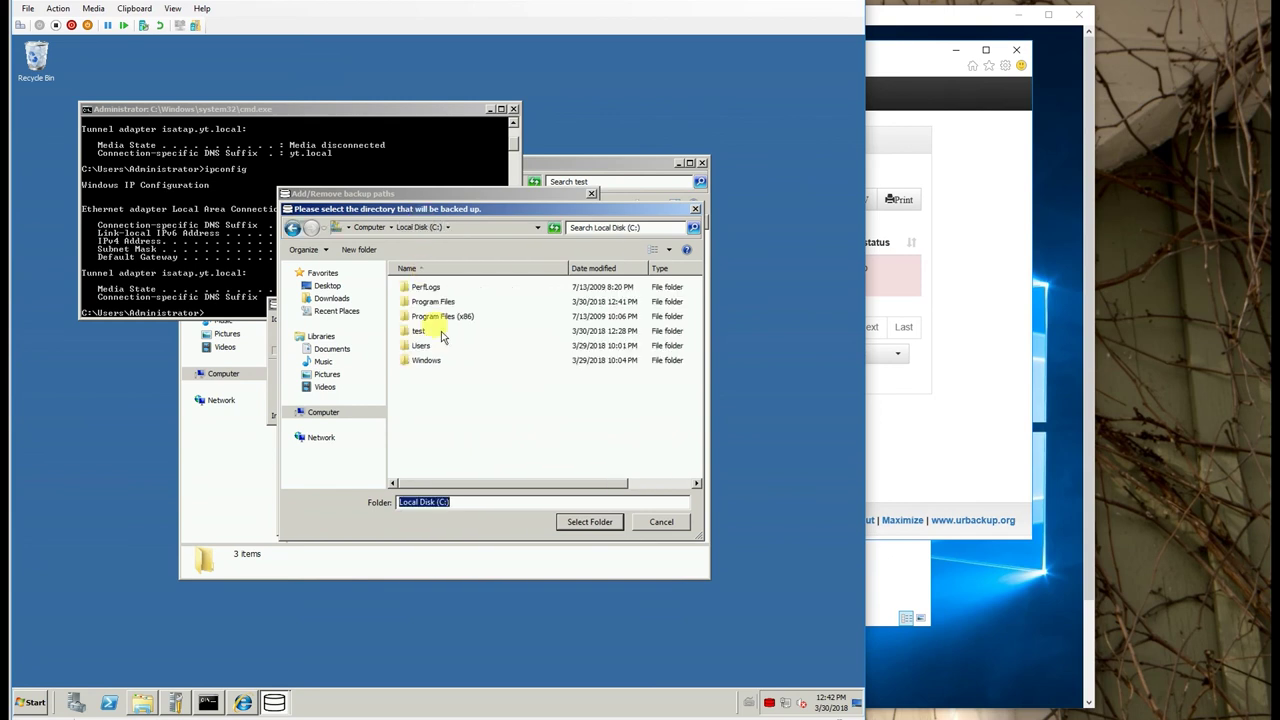
left_click(418, 334)
left_click(584, 524)
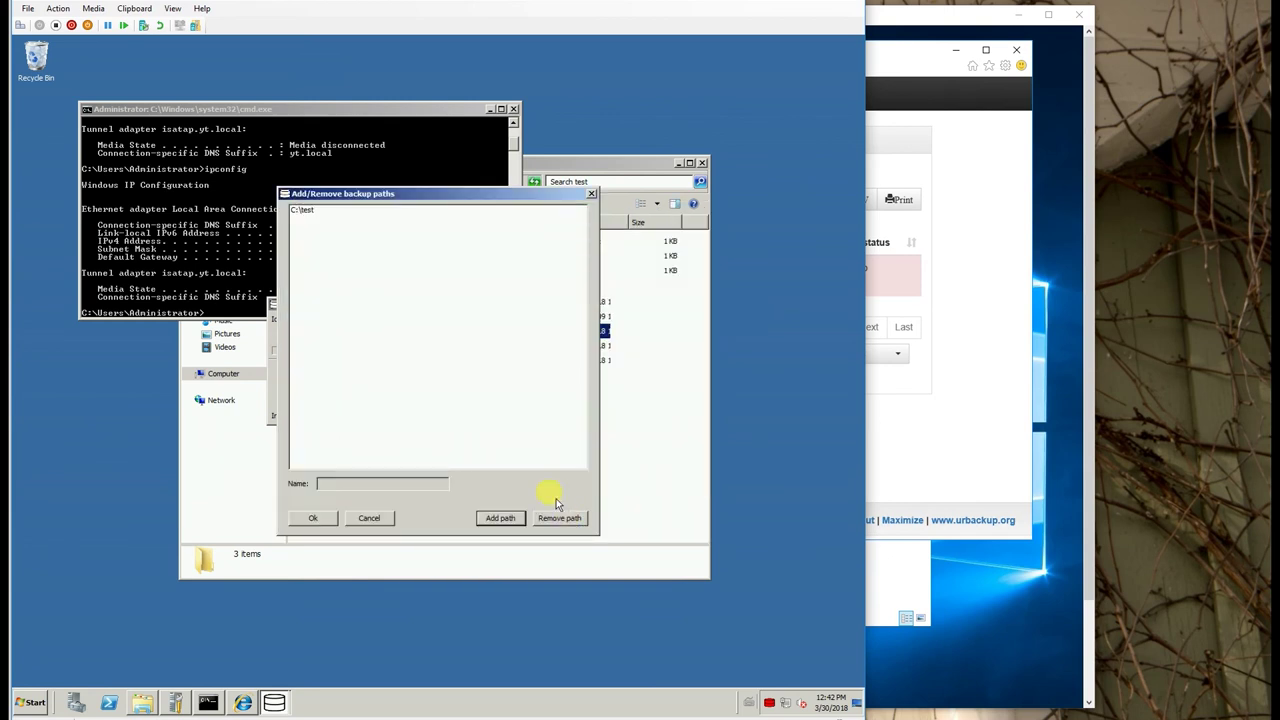
left_click(315, 518)
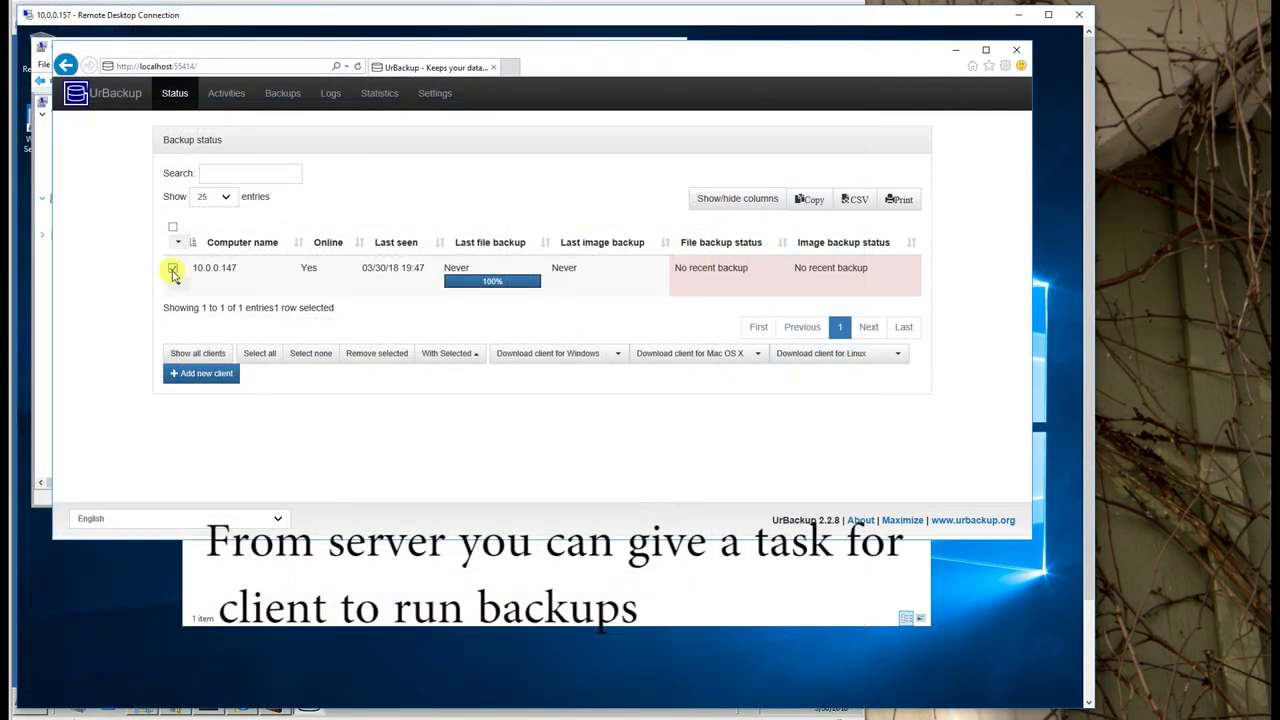
Queue a full image backup for client 10.0.0.147 from the server's status page and return to the client machine.
right_click(175, 287)
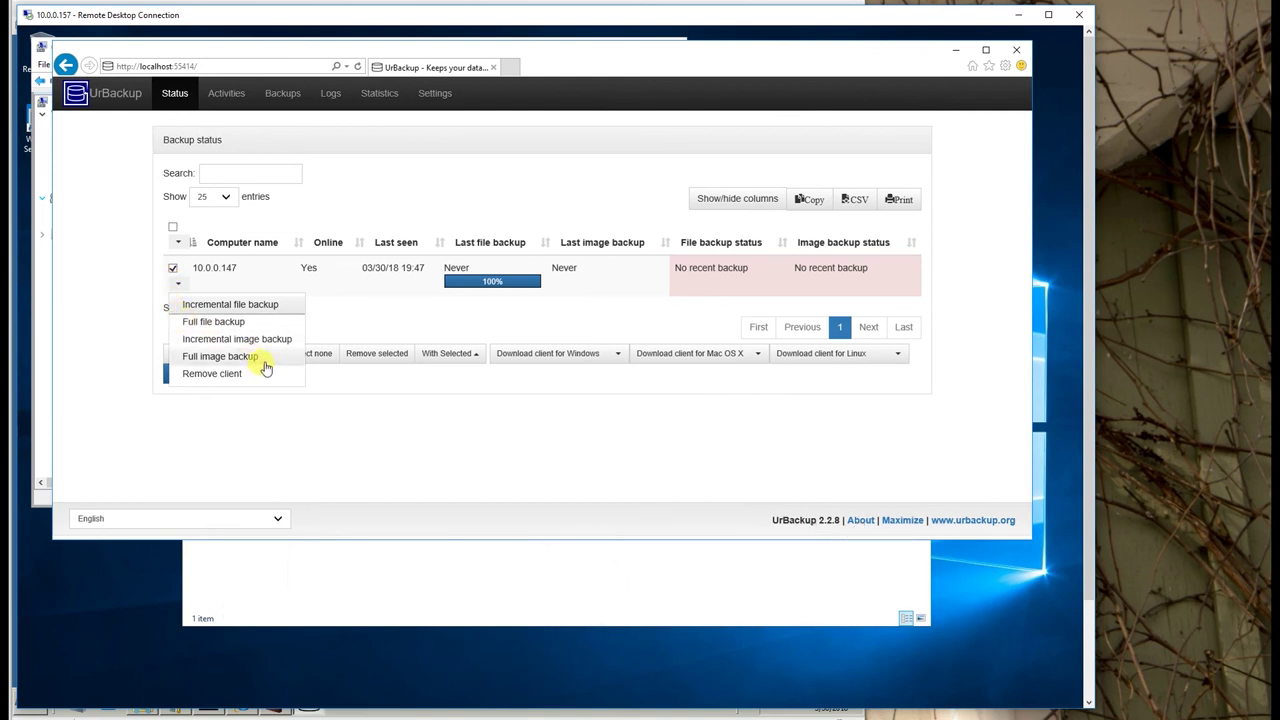
left_click(222, 357)
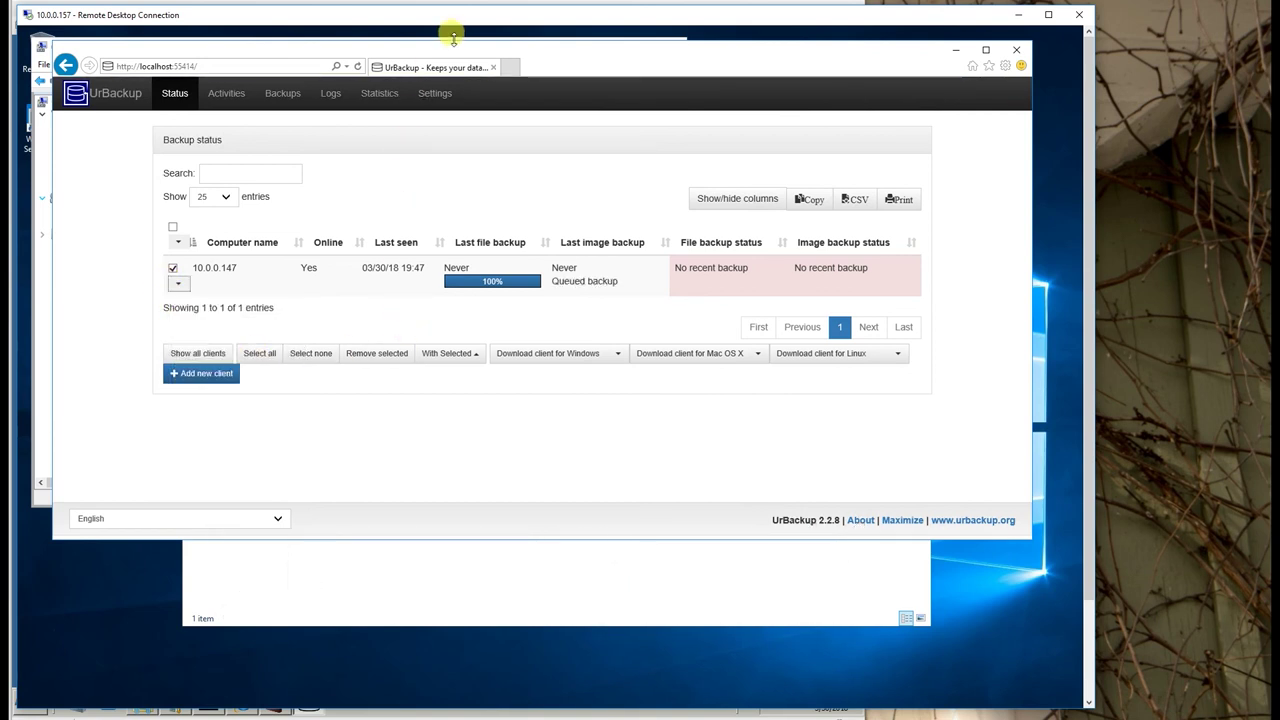
left_click(448, 6)
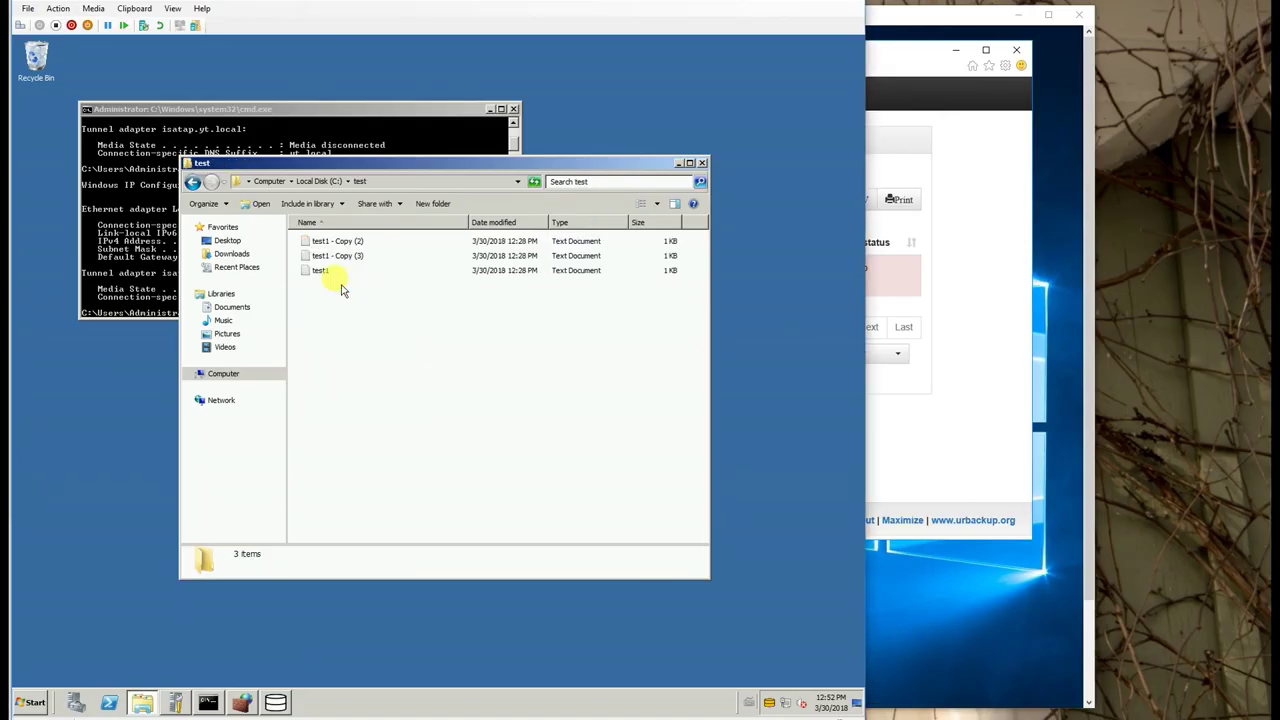
Delete the files test1 and test1 - Copy (2) from the client's C:\test folder.
left_click(330, 271)
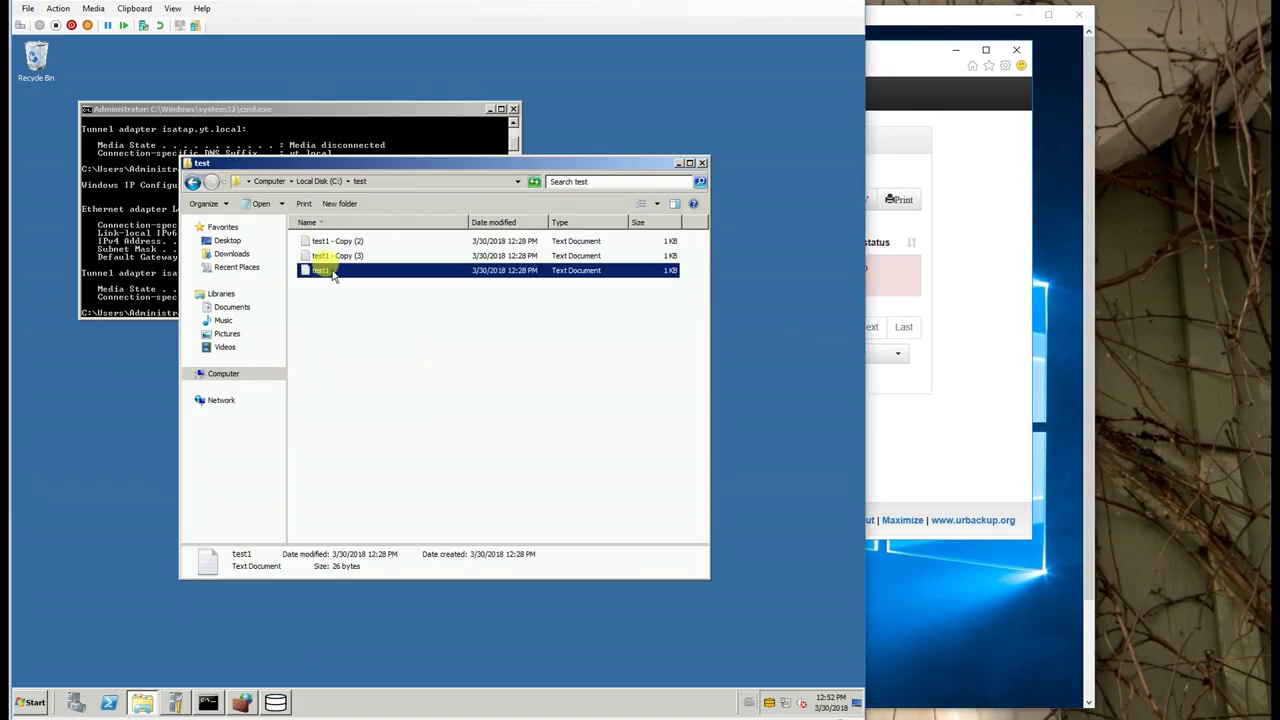
key("Delete")
key("Return")
key("Delete")
key("Return")
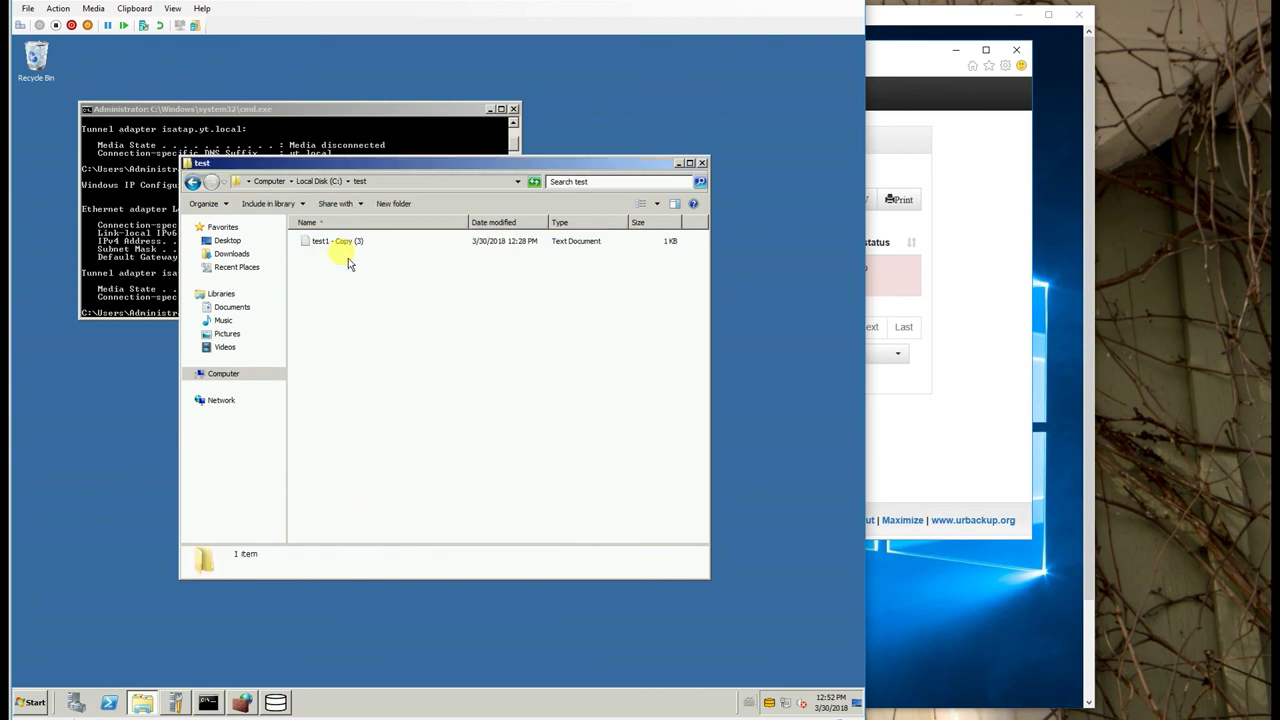
left_click(352, 242)
double_click(352, 242)
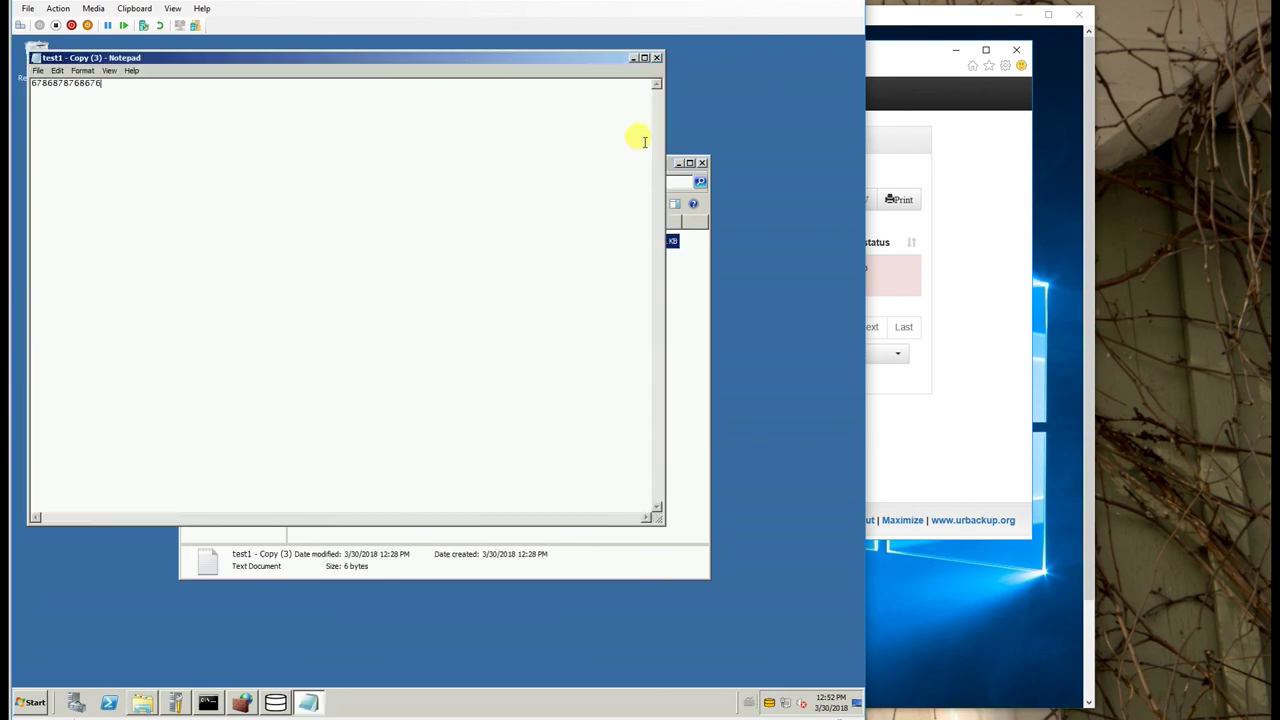
left_click(656, 57)
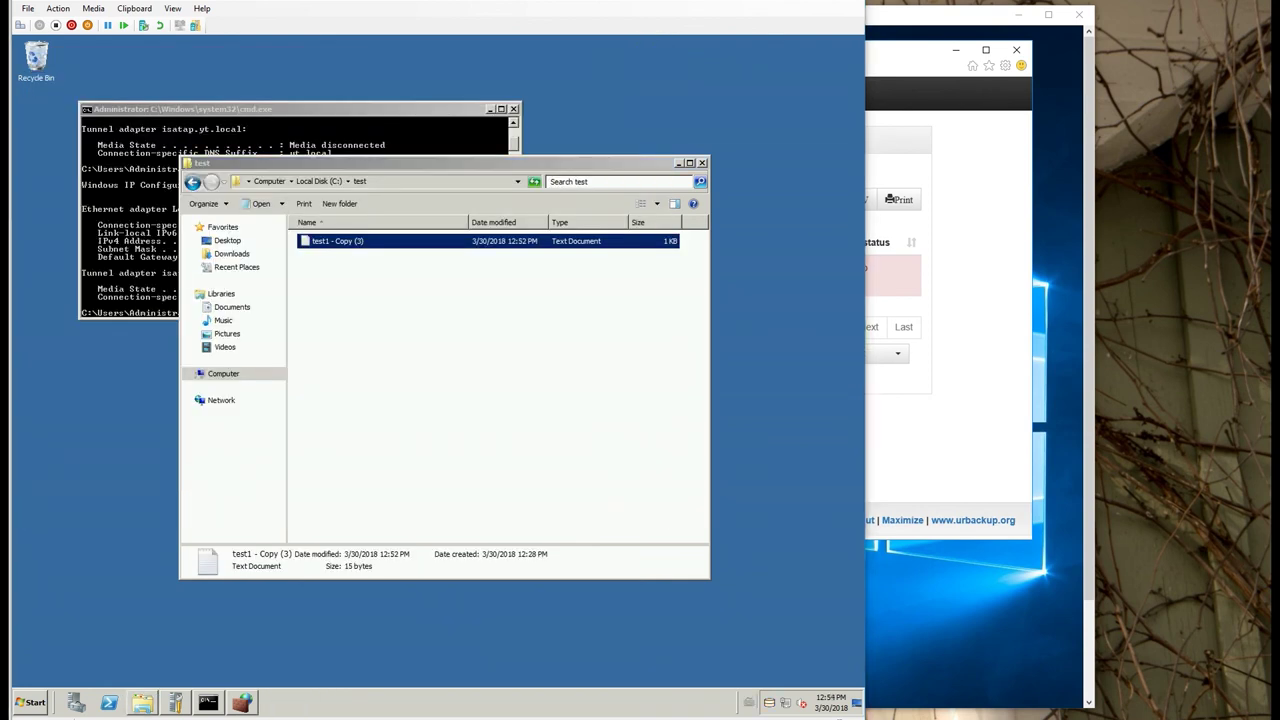
On the UrBackup server, open client 10.0.0.147's 03/30/18 19:47 file backup and browse to its test folder.
left_click(1005, 399)
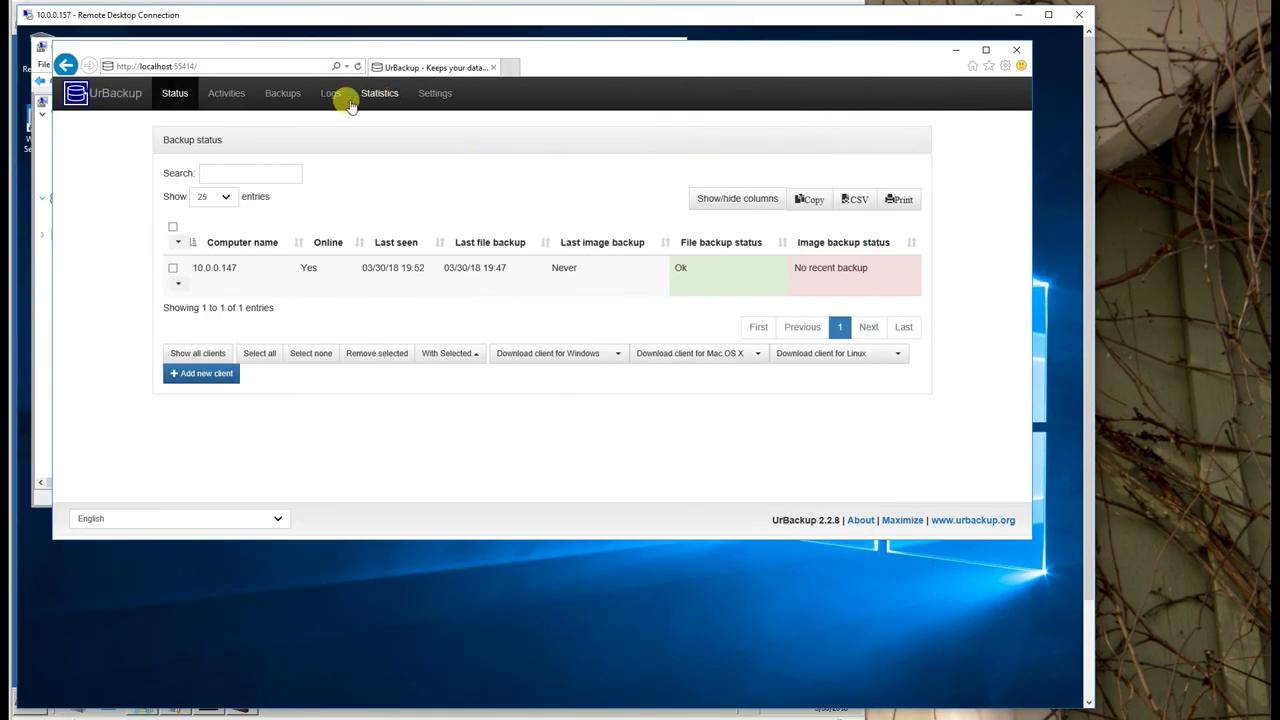
left_click(280, 96)
left_click(257, 200)
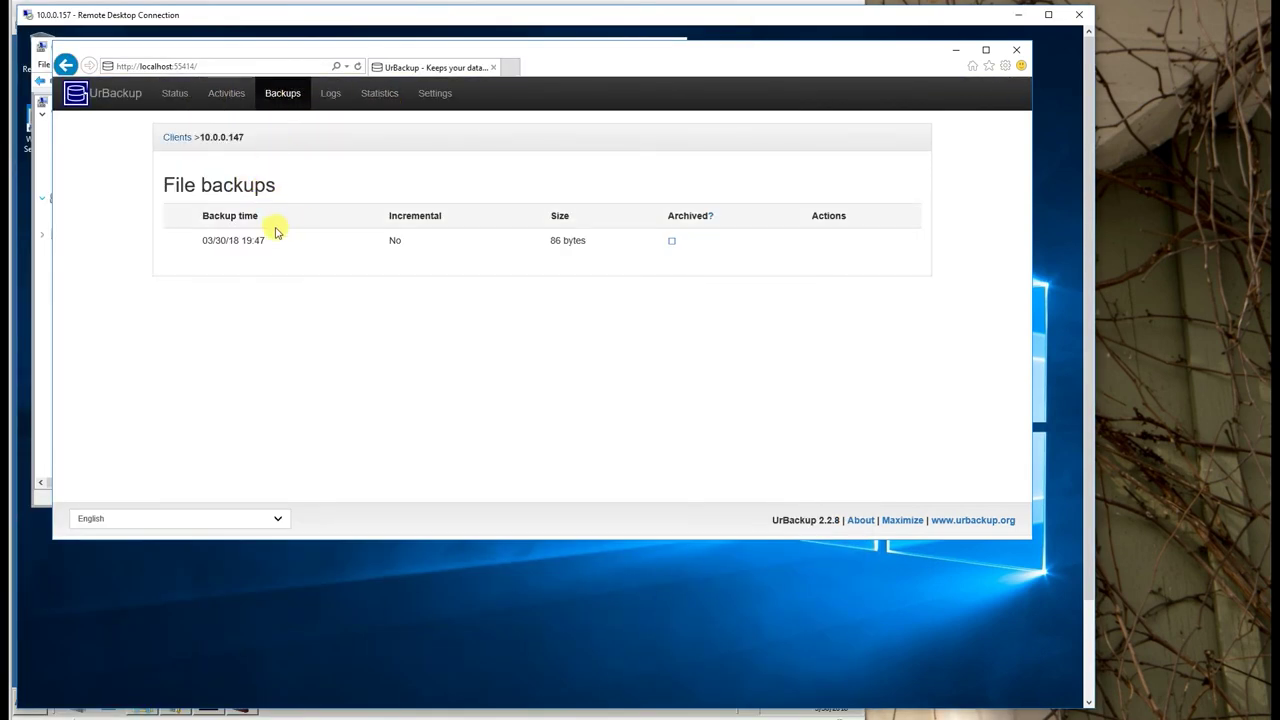
left_click(276, 232)
left_click(790, 207)
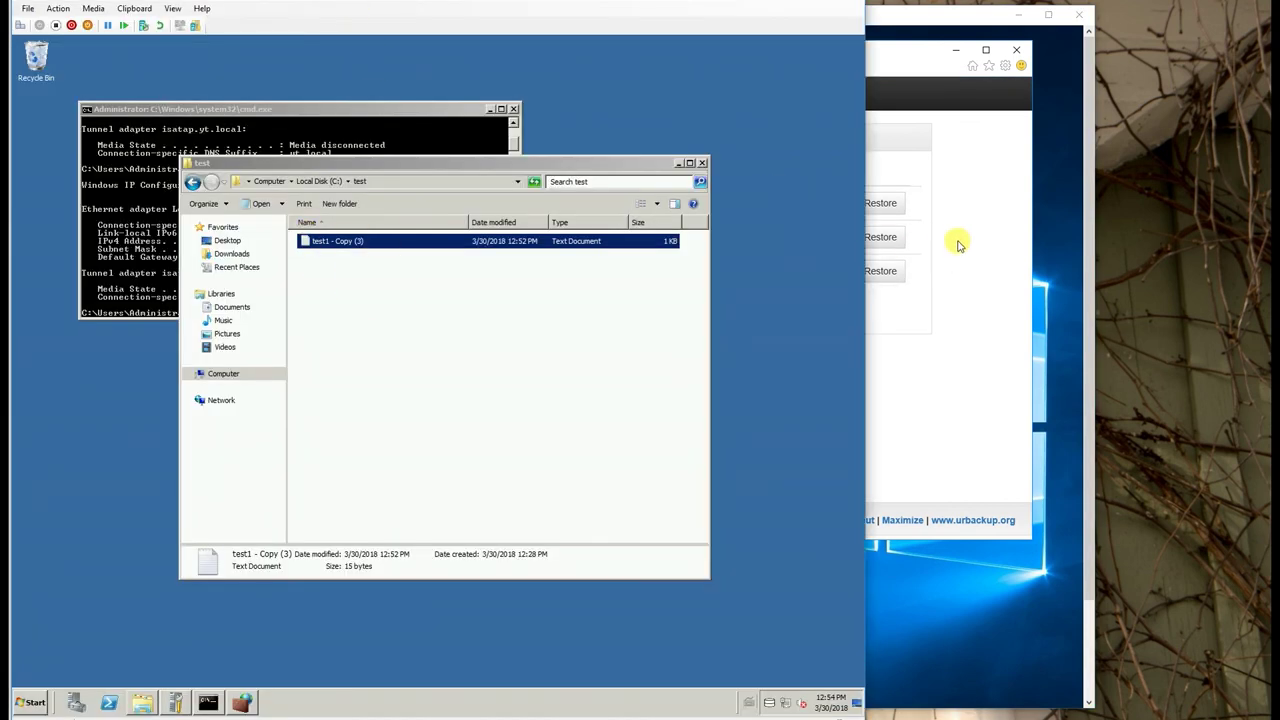
Request restores of test1 - Copy (2).txt and test1.txt from the backup, approve both on the client, and close the restore status.
left_click(958, 245)
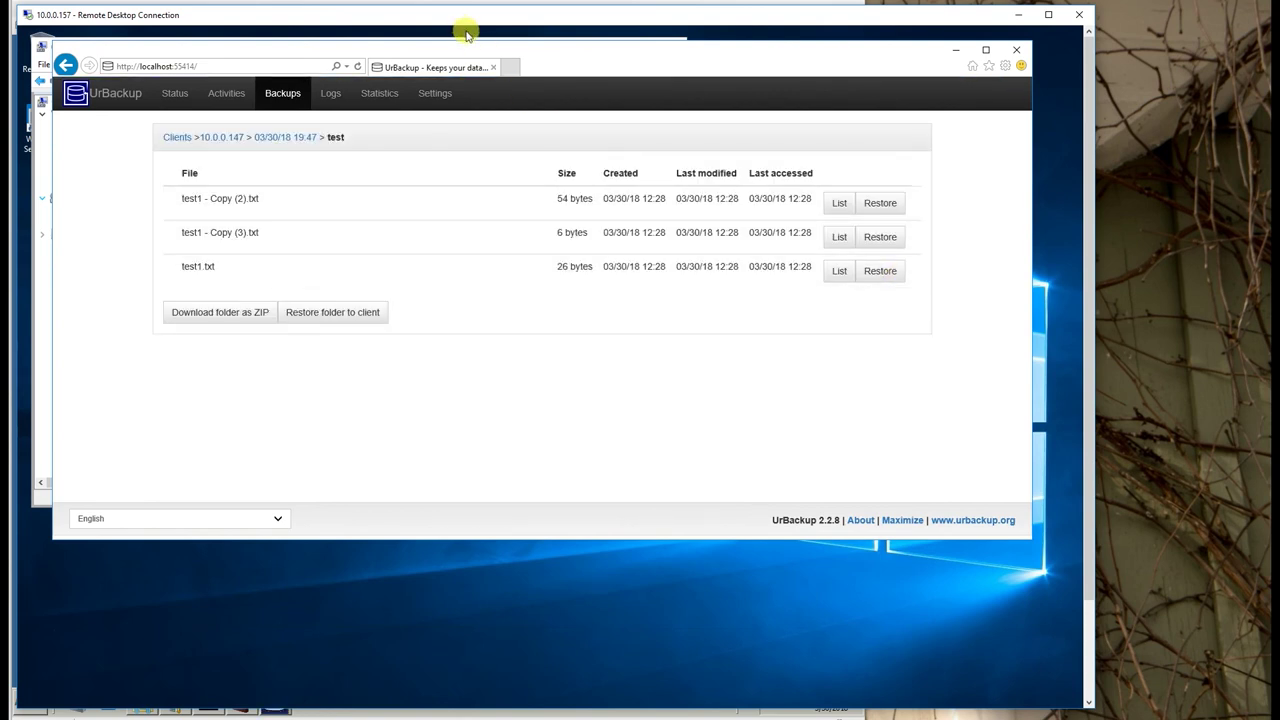
left_click(273, 711)
left_click(550, 418)
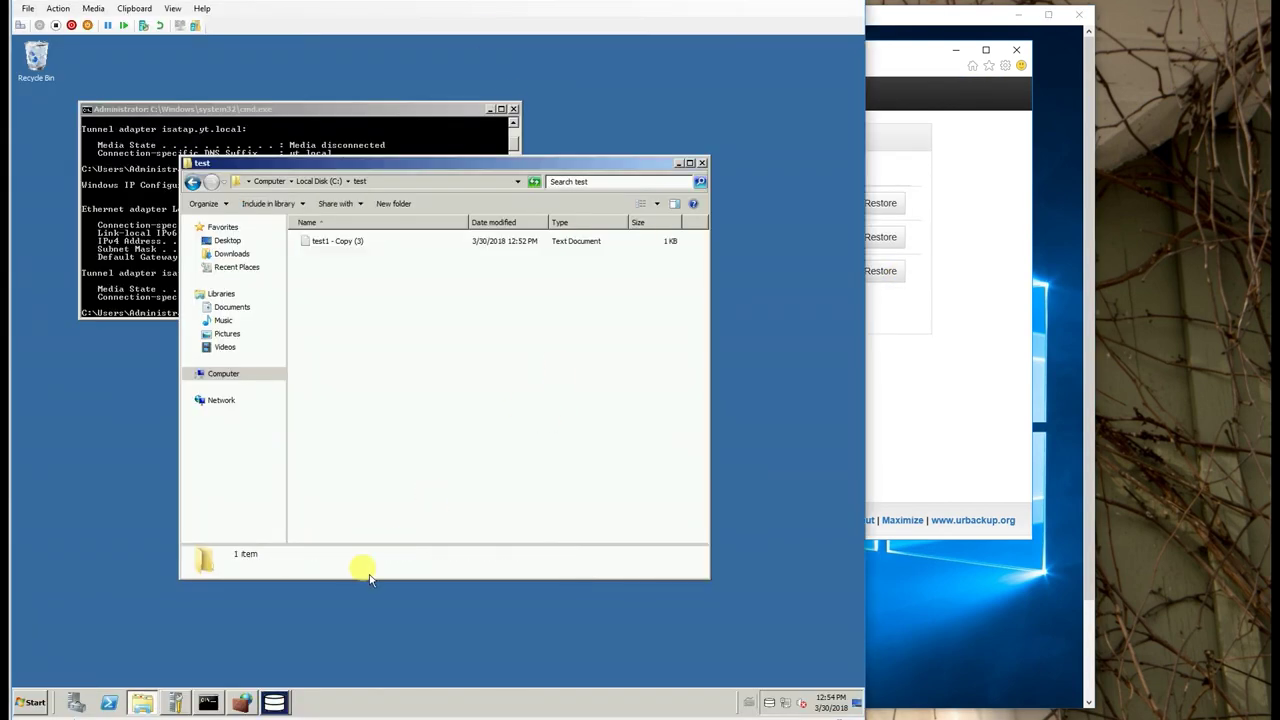
left_click(274, 703)
left_click(280, 666)
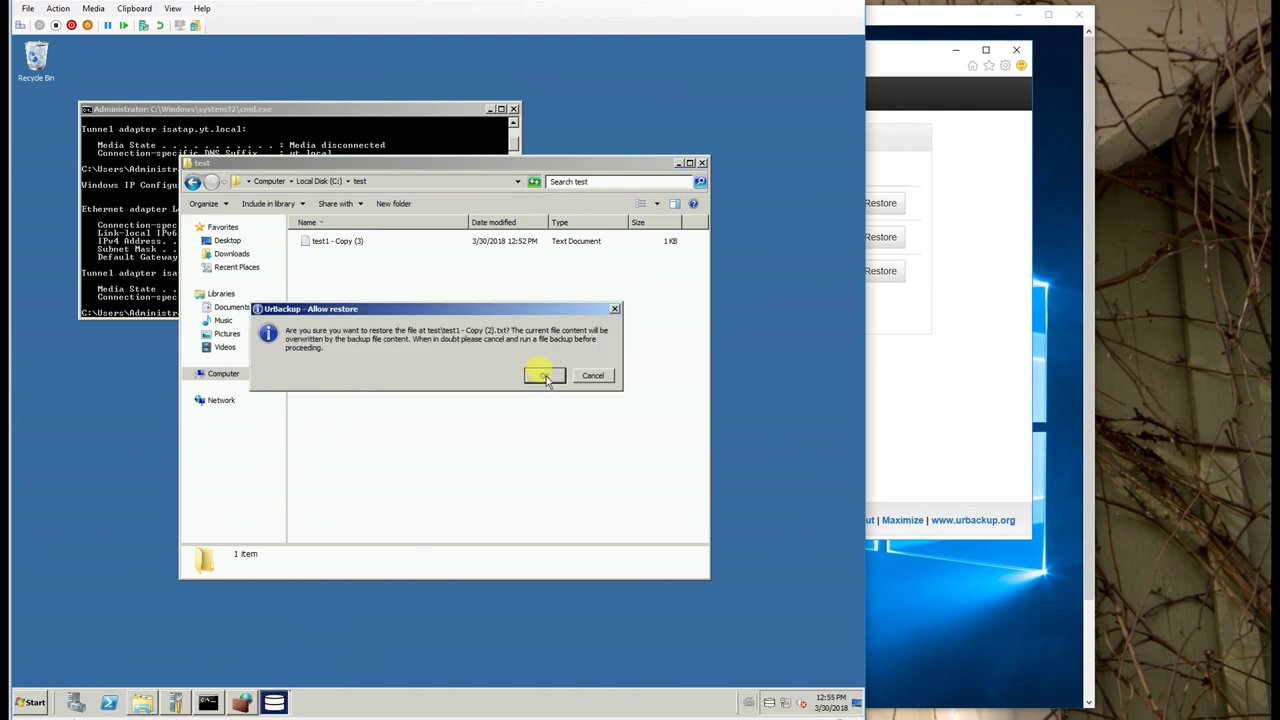
left_click(545, 376)
left_click(273, 702)
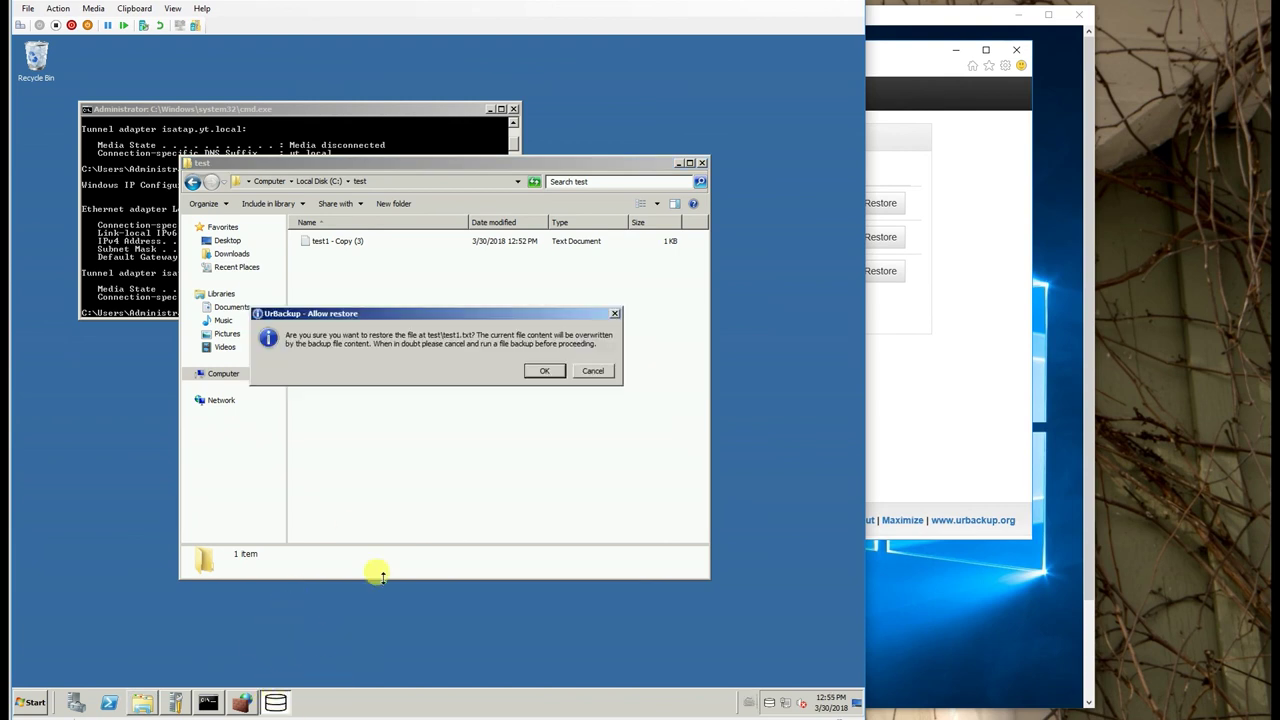
left_click(541, 372)
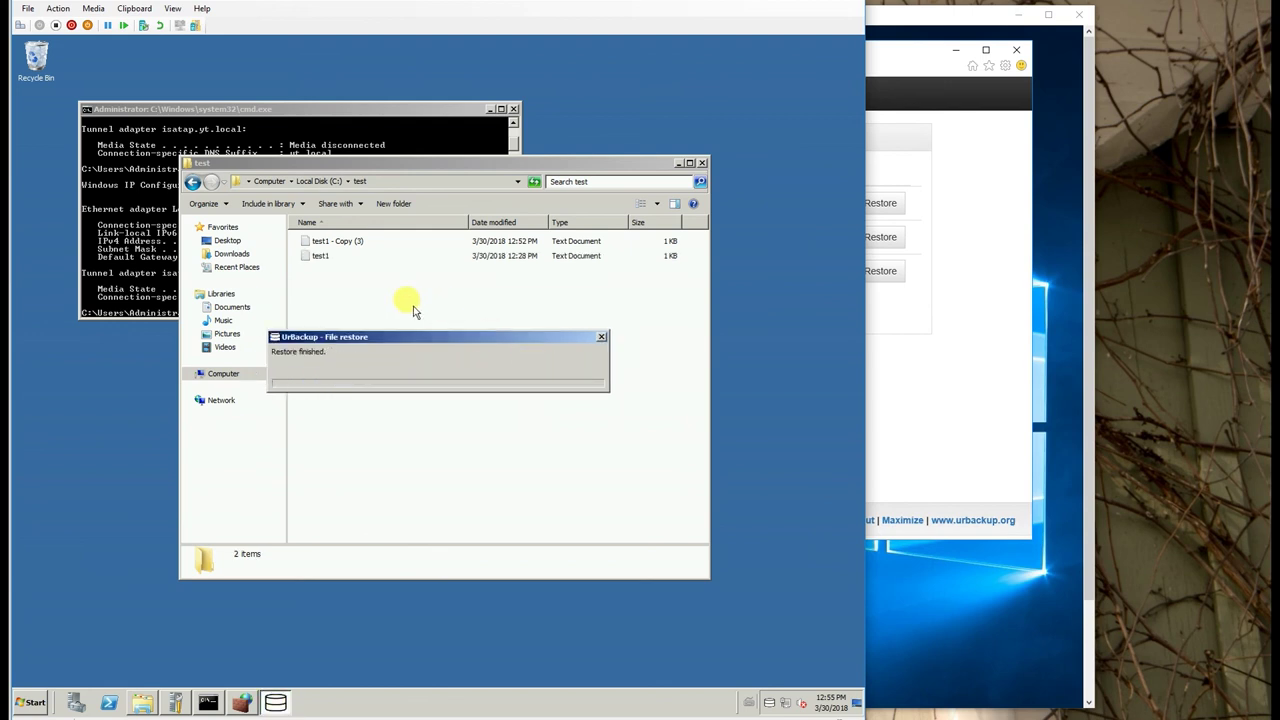
left_click(601, 336)
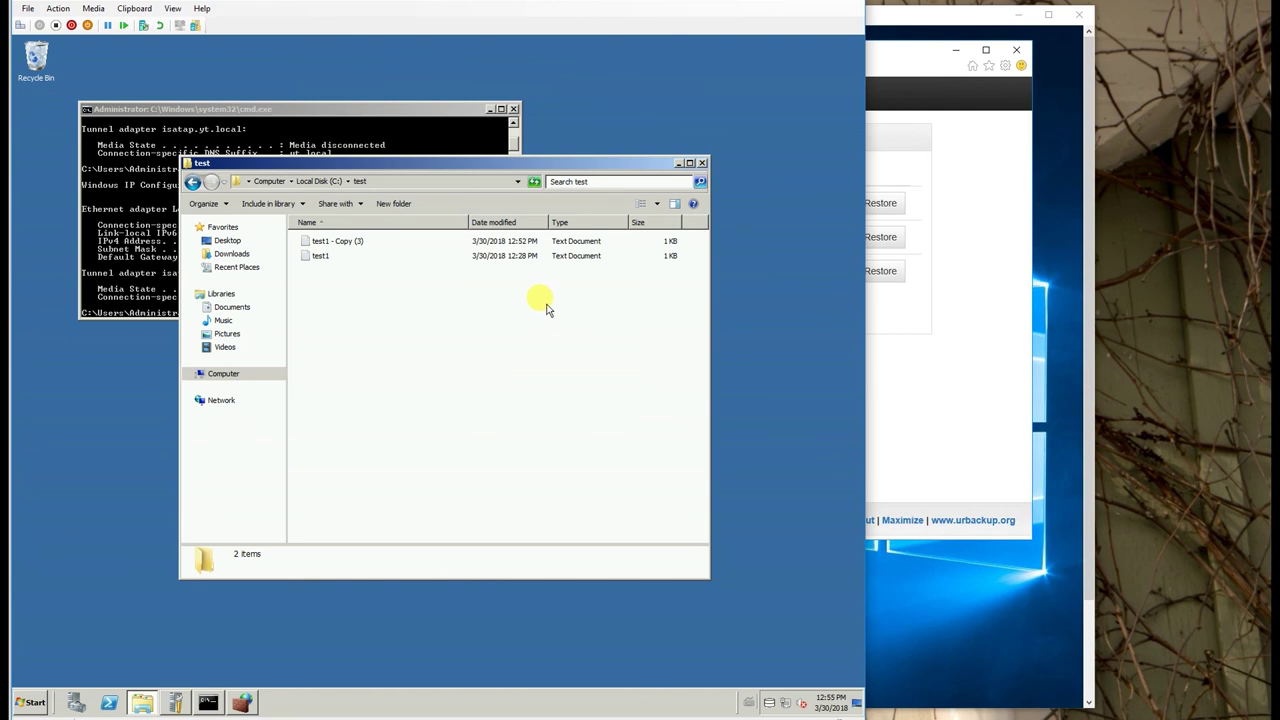
Request another restore of test1 - Copy (2).txt from the server's backup and approve it on the client.
left_click(882, 357)
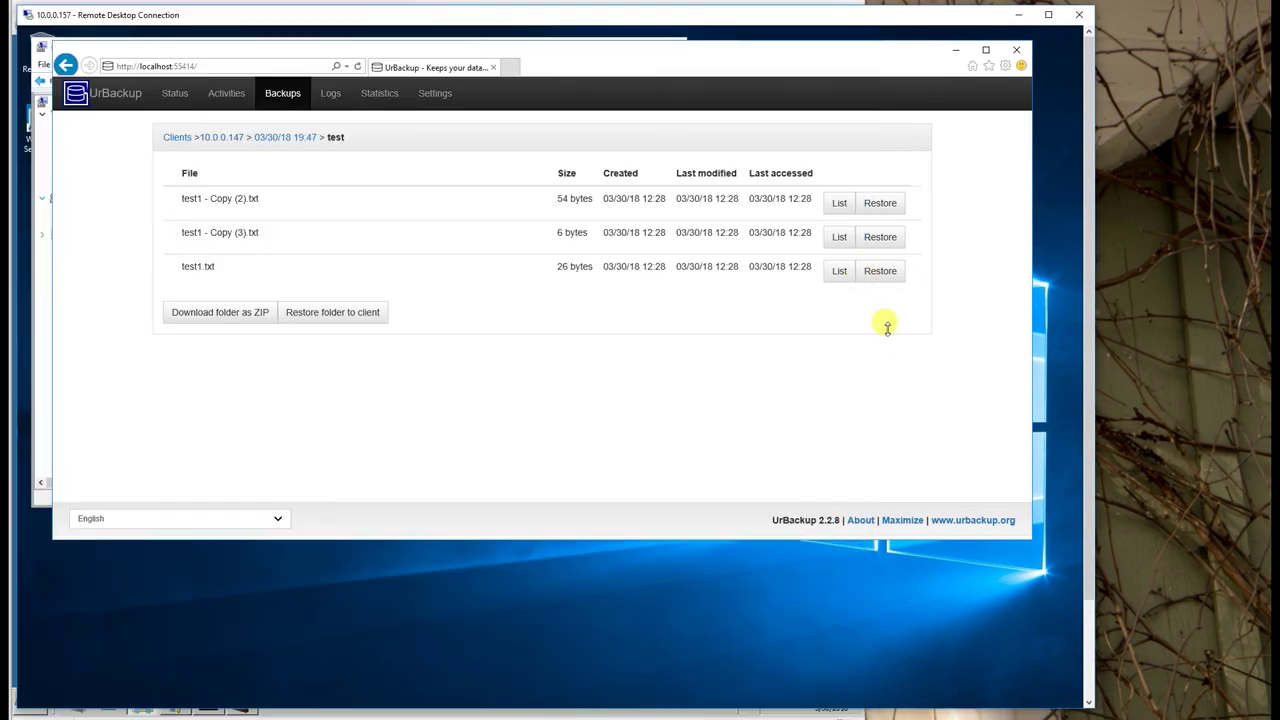
left_click(868, 236)
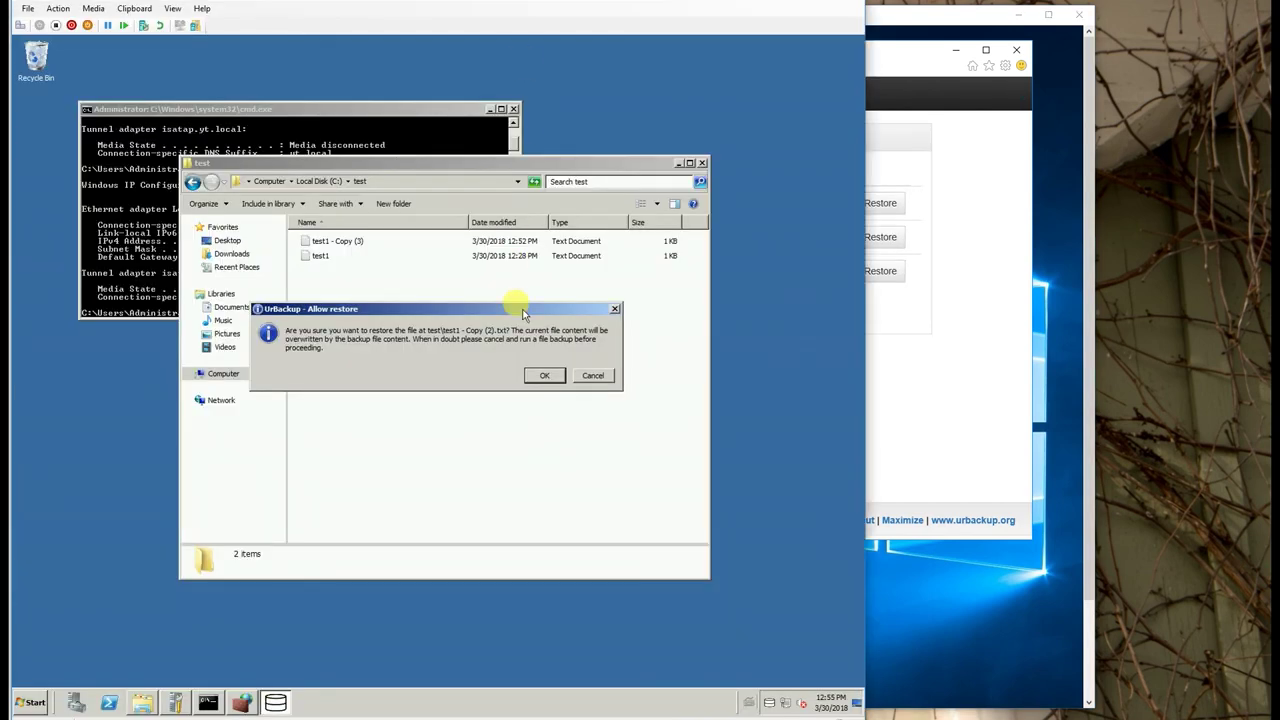
left_click(546, 374)
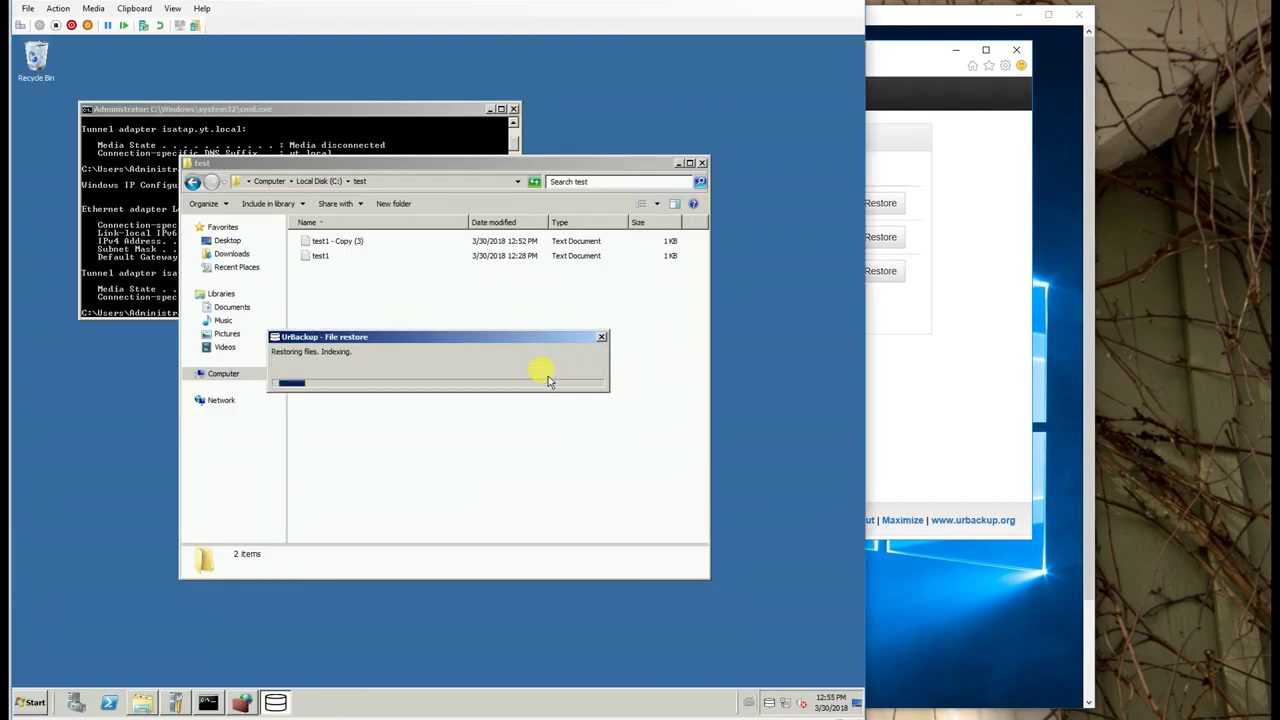
Check the contents of test1, test1 - Copy (3) and test1 - Copy (2) in C:\test, closing each file.
double_click(320, 270)
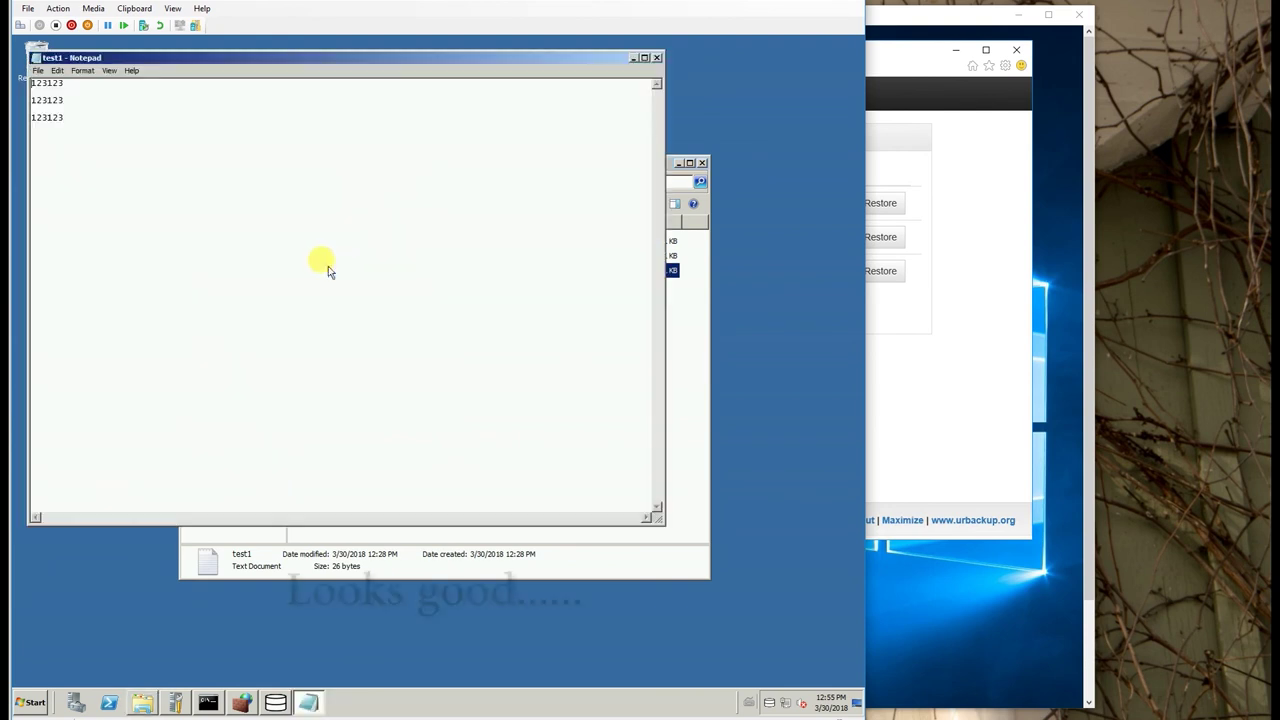
left_click(655, 52)
key("Up")
key("Return")
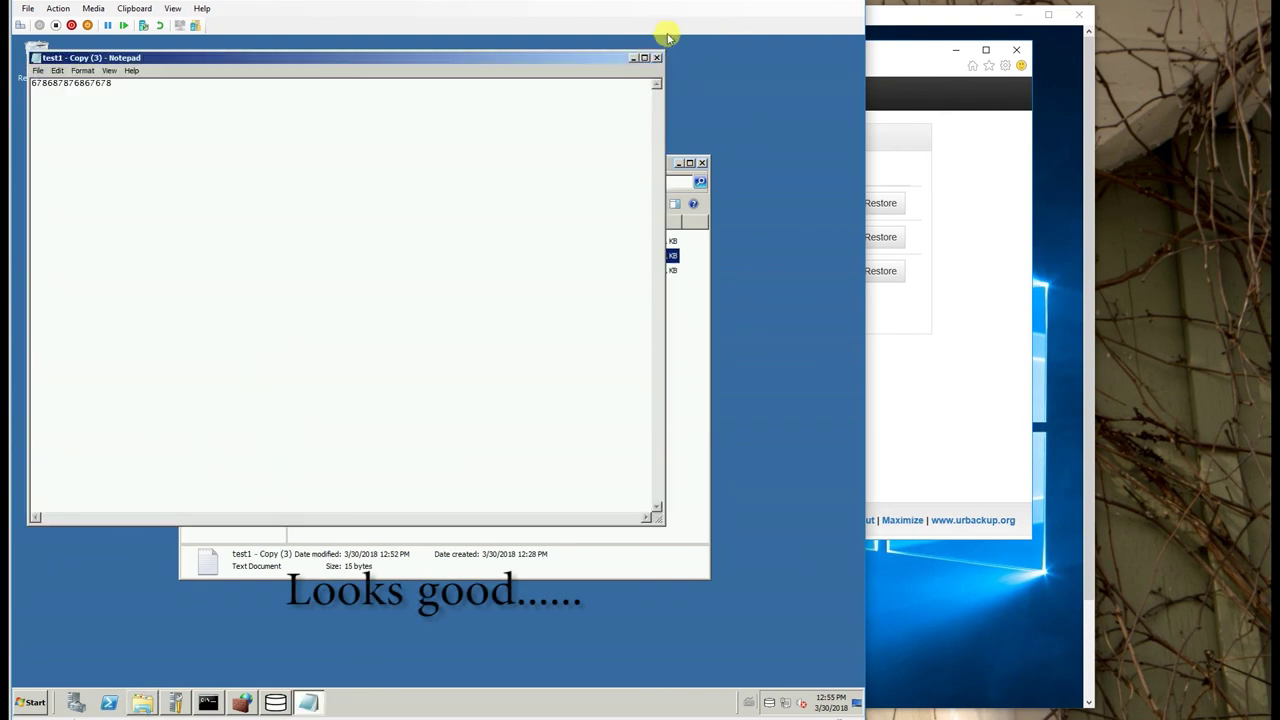
left_click(656, 58)
key("Up")
key("Return")
left_click(656, 57)
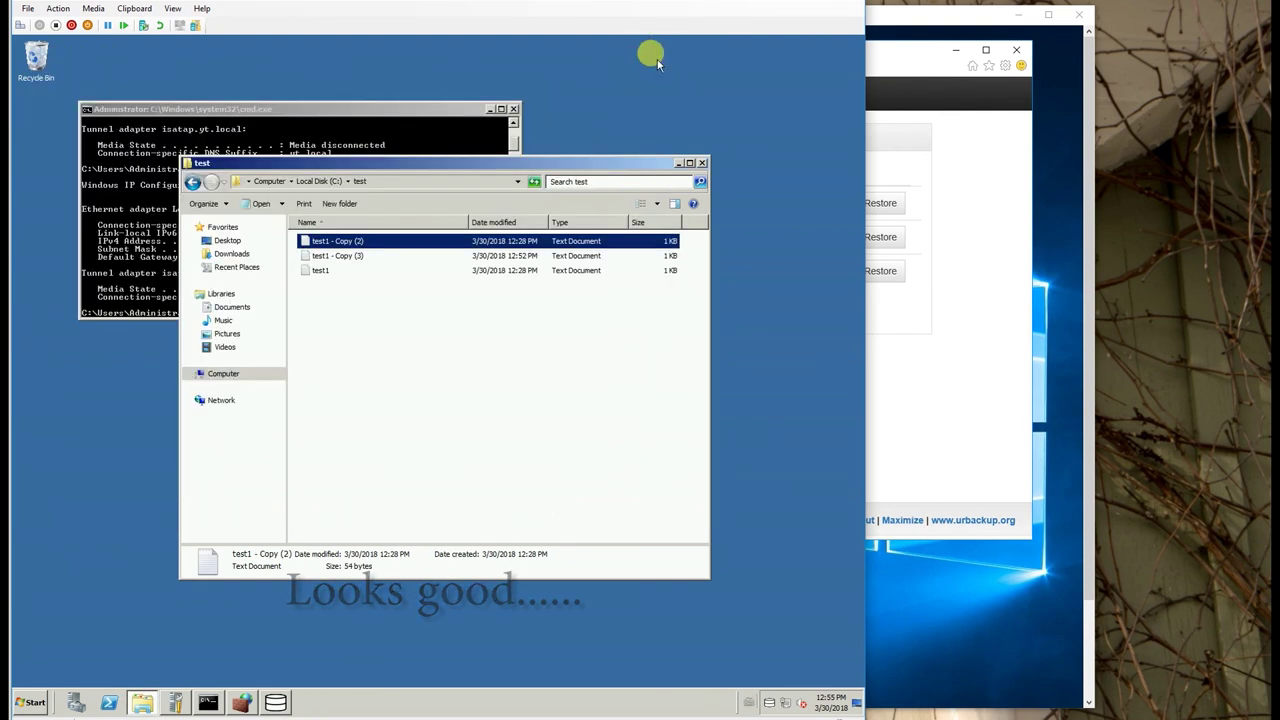